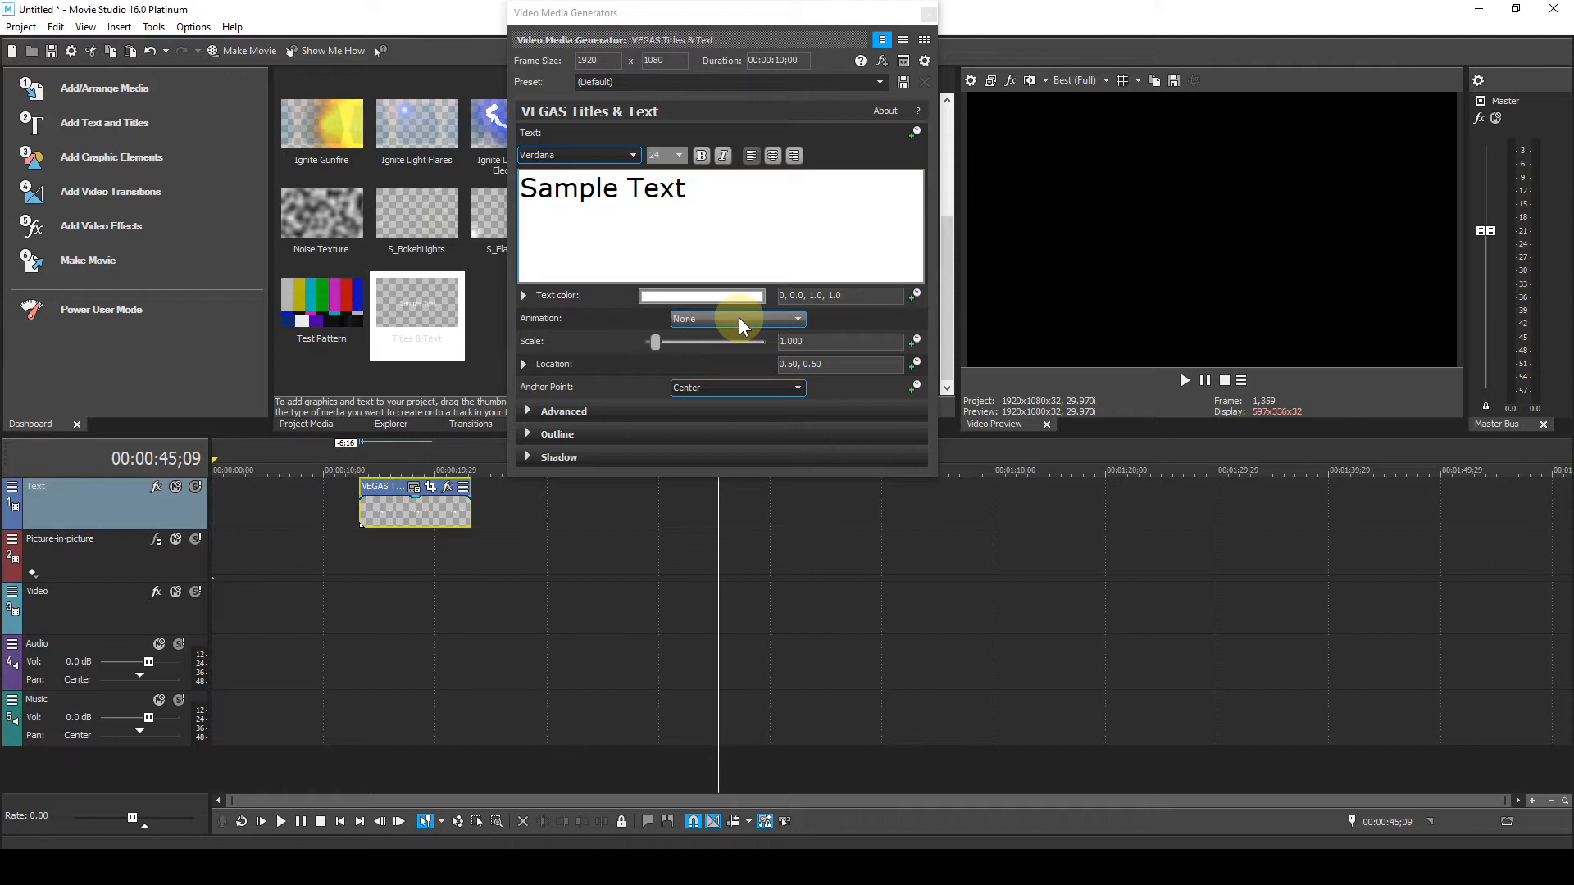
- Apply the Menace animation to the sample title and play the result from the start of its clip
{"action": "left_click", "coordinate": [739, 319]}
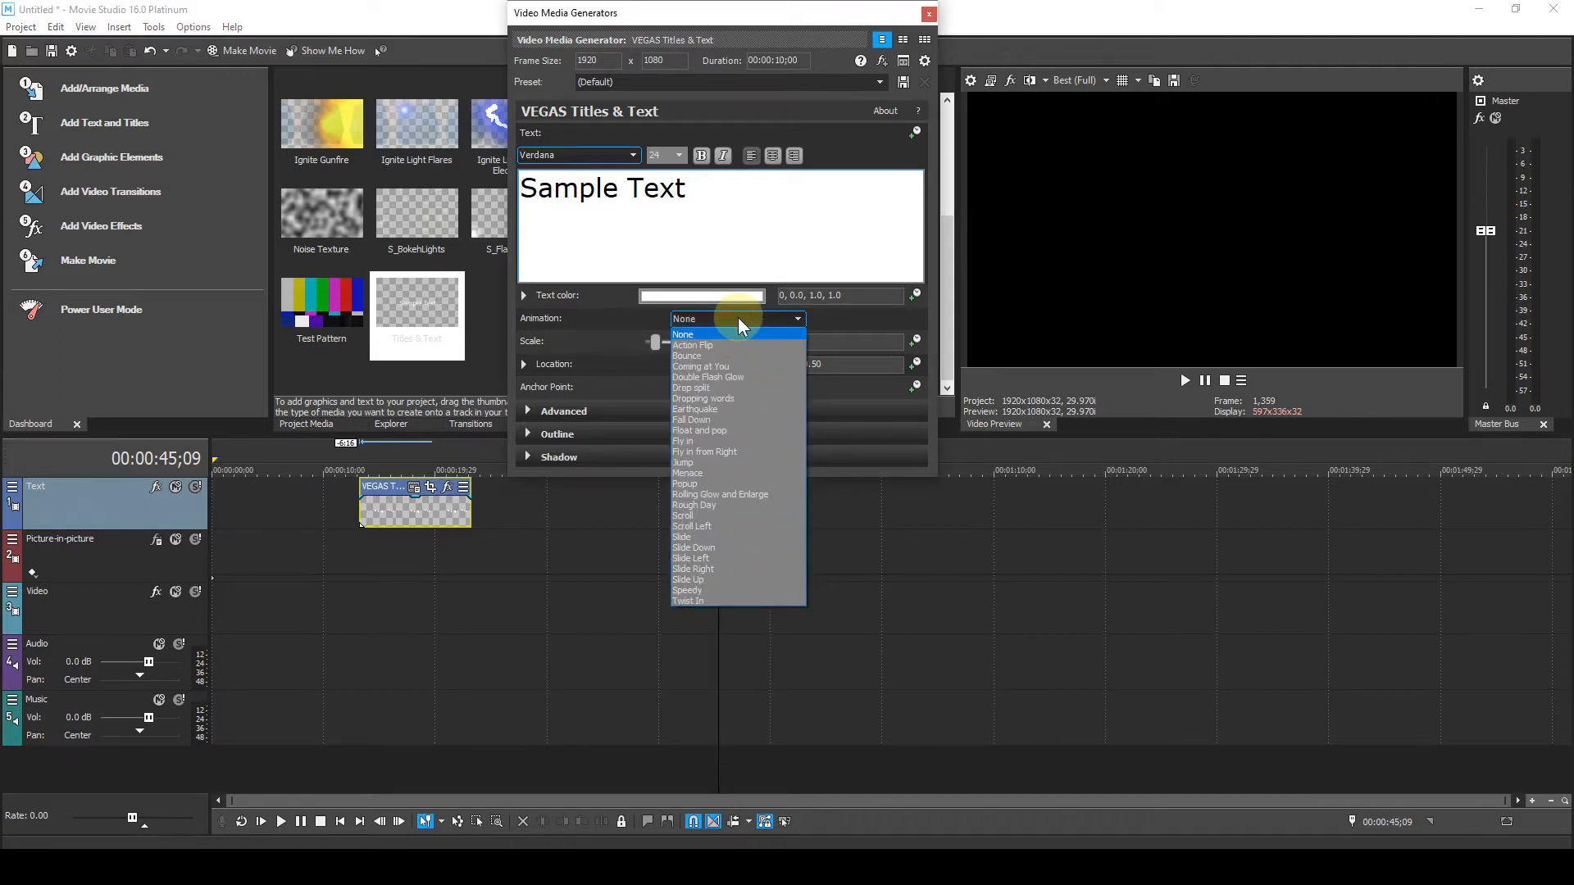
{"action": "left_click", "coordinate": [701, 473]}
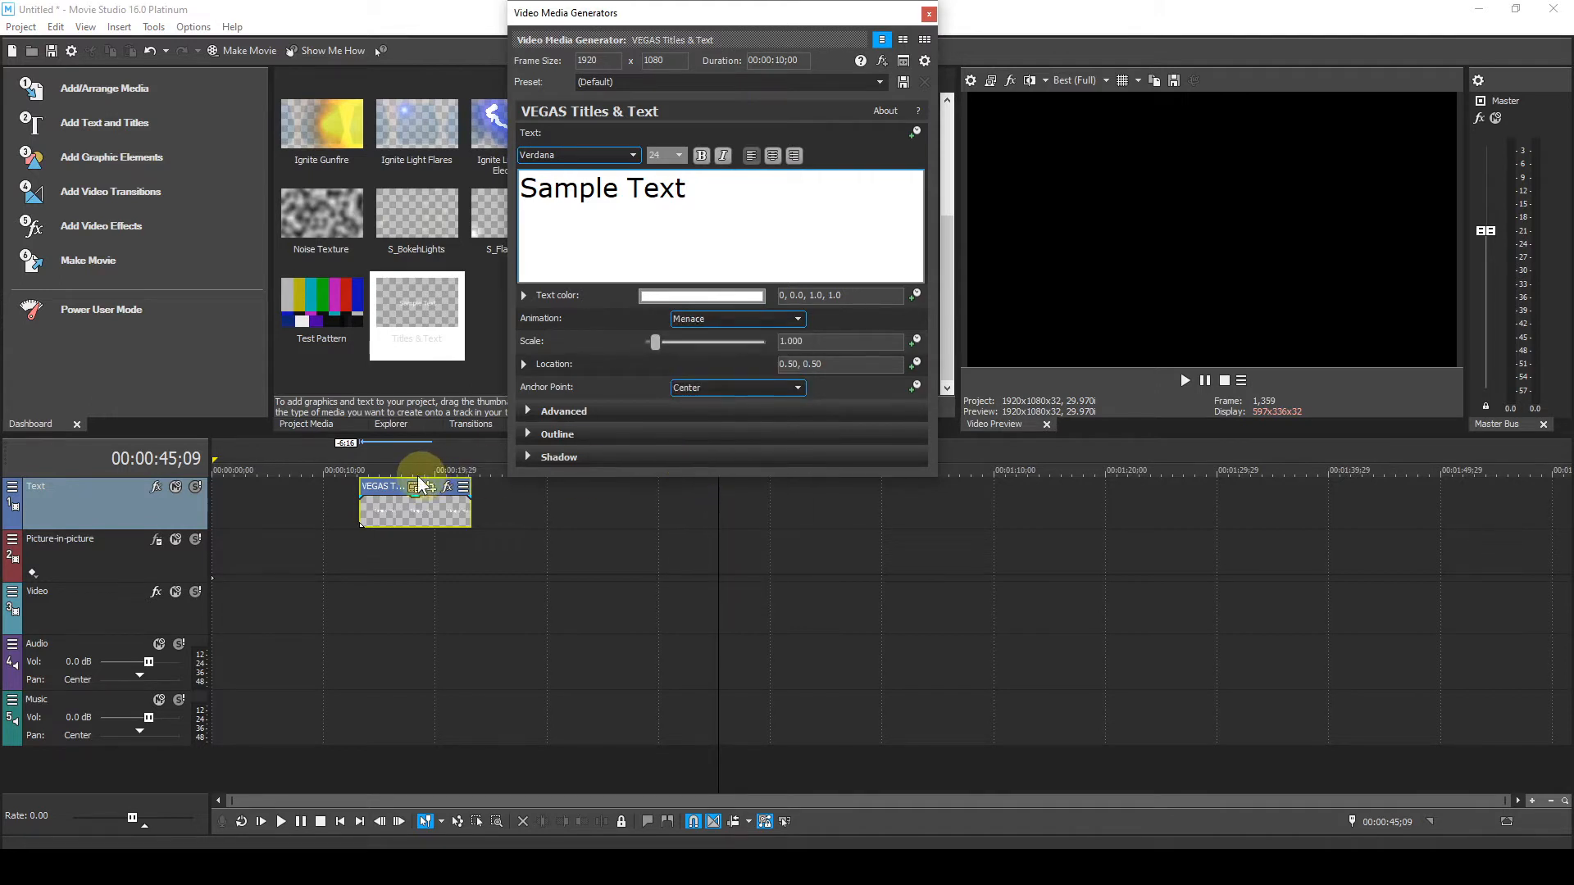
{"action": "left_click", "coordinate": [366, 461]}
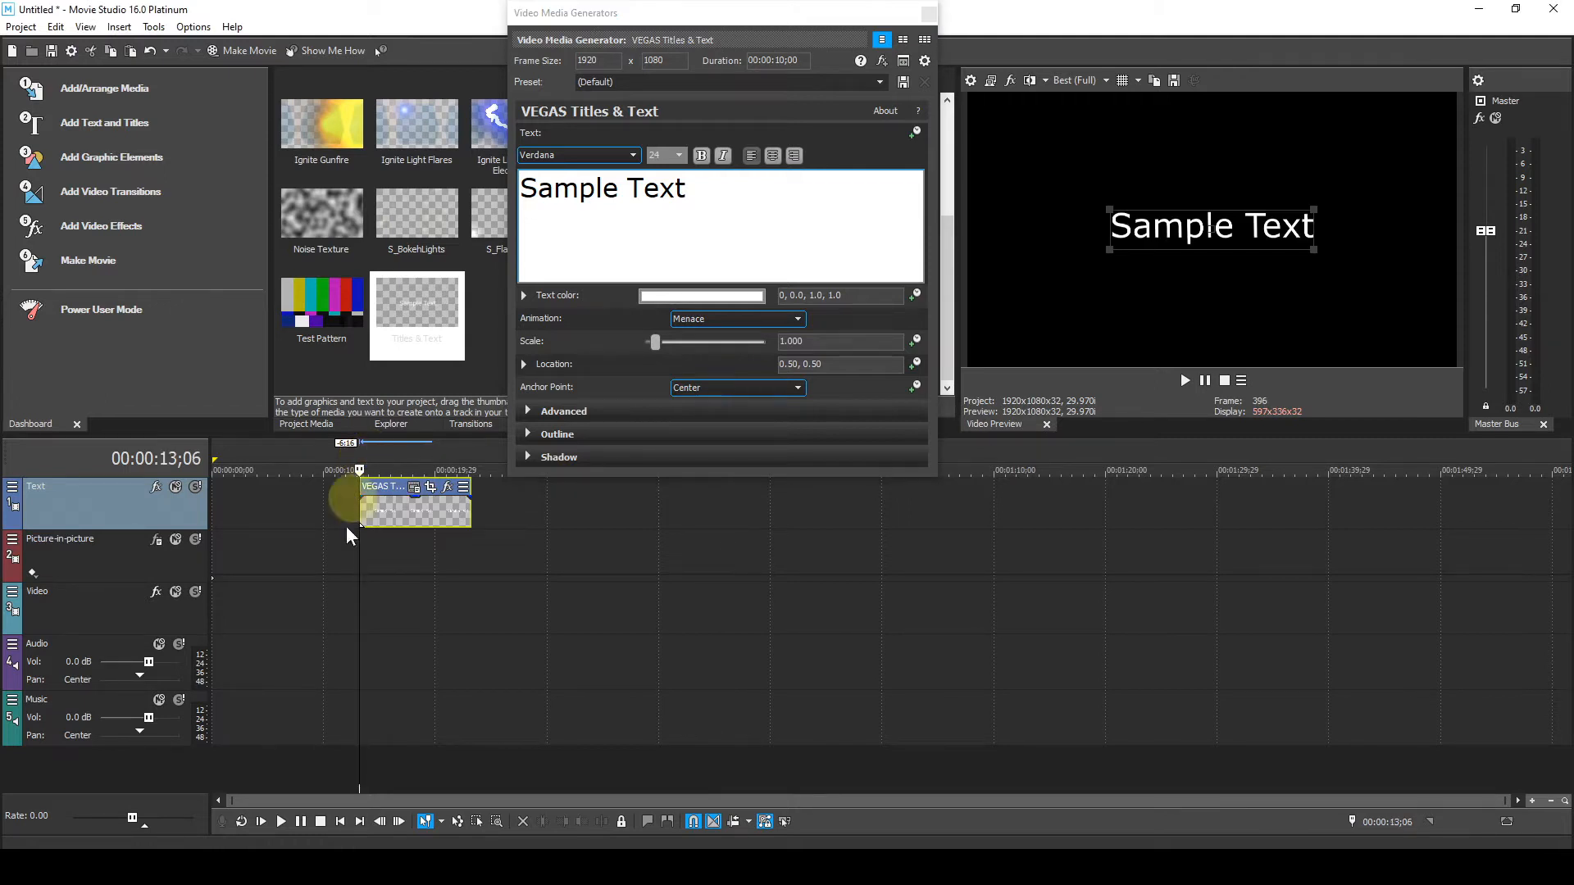
{"action": "left_click", "coordinate": [278, 818]}
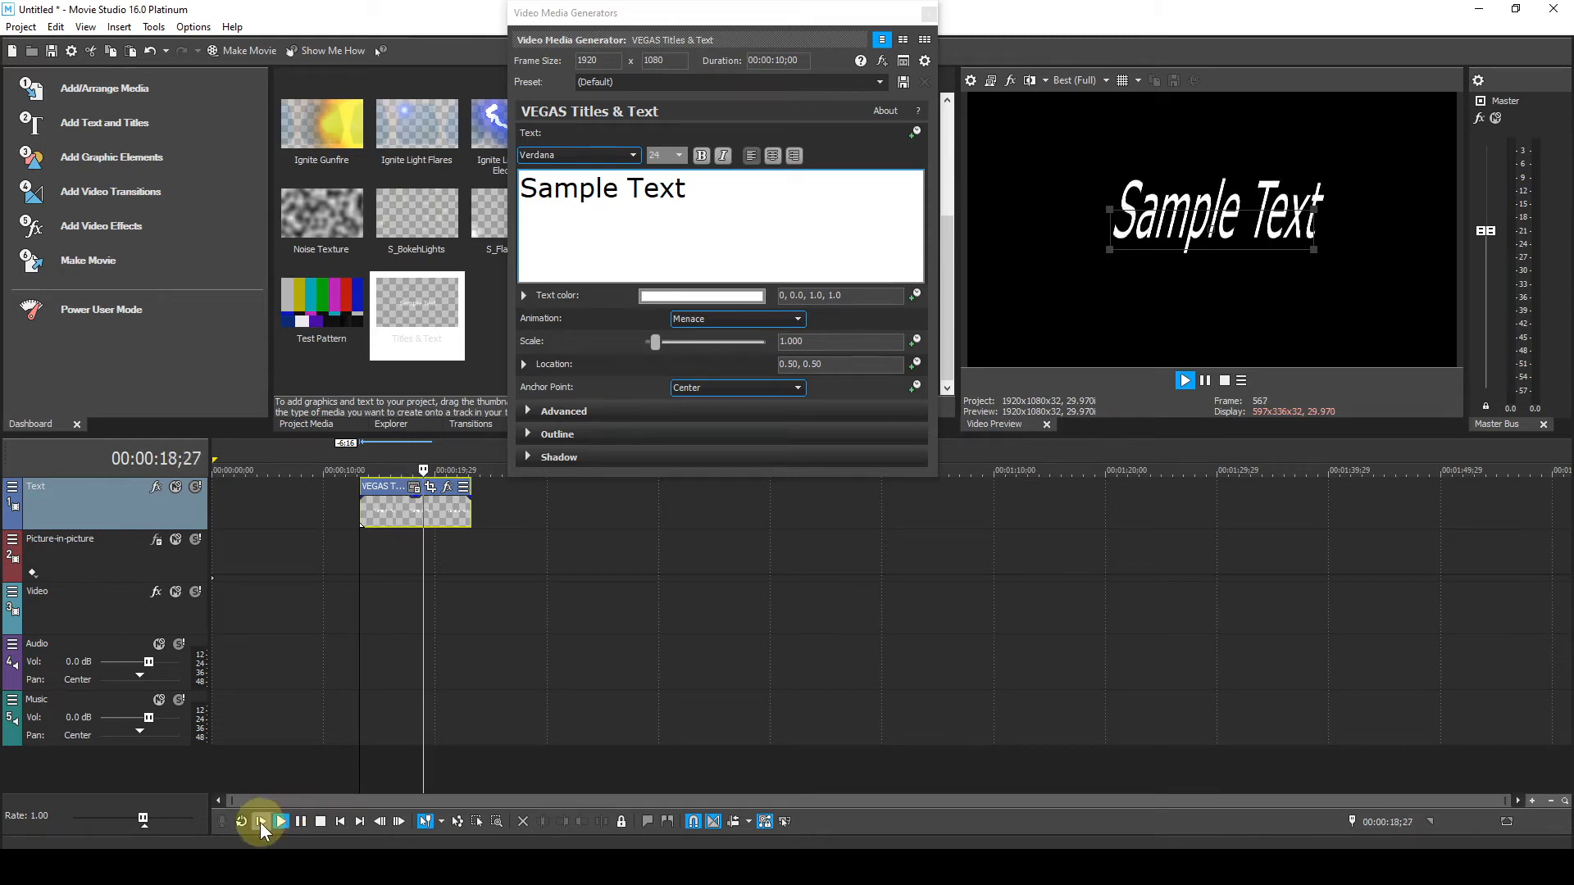
{"action": "left_click", "coordinate": [318, 820]}
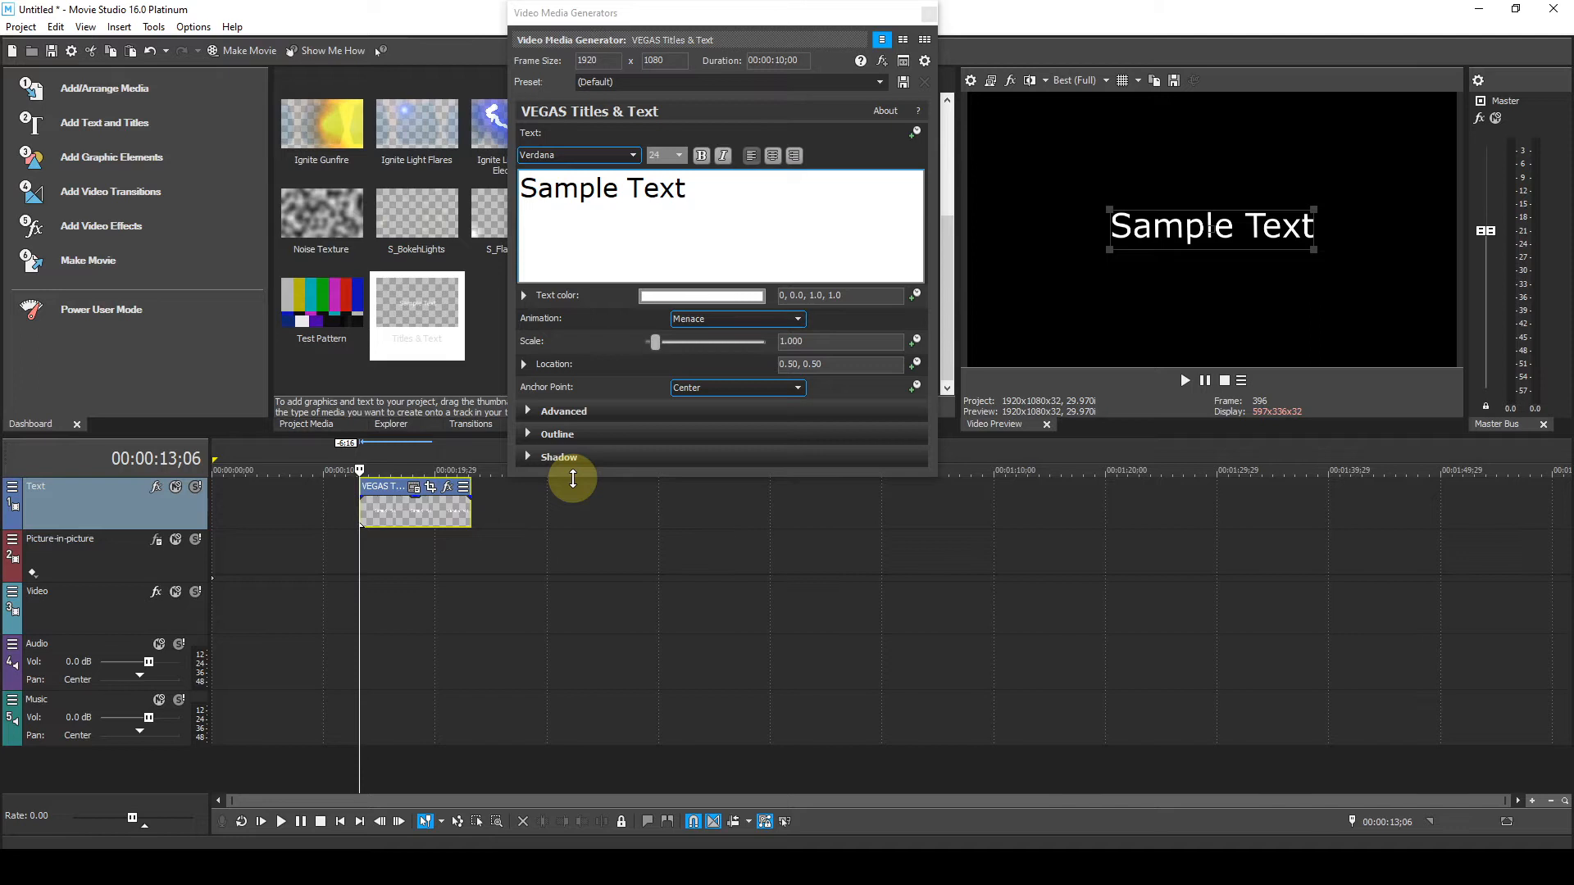
- Set the title's animation to None and expand the Shadow settings, enlarging the generator window to show them all
{"action": "left_click", "coordinate": [796, 320]}
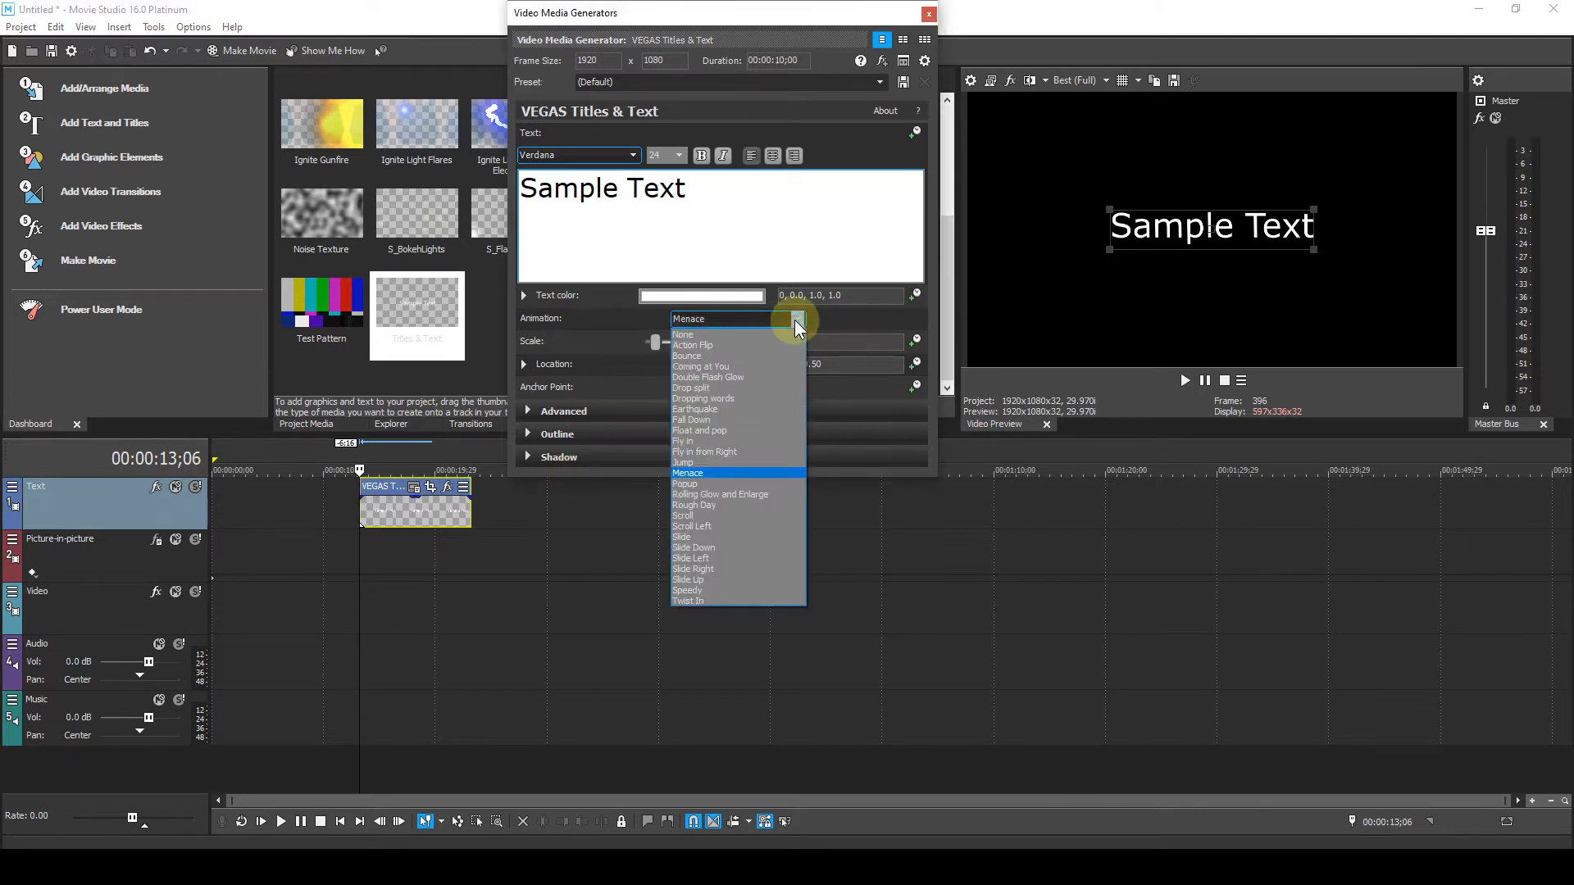
{"action": "left_click", "coordinate": [685, 333]}
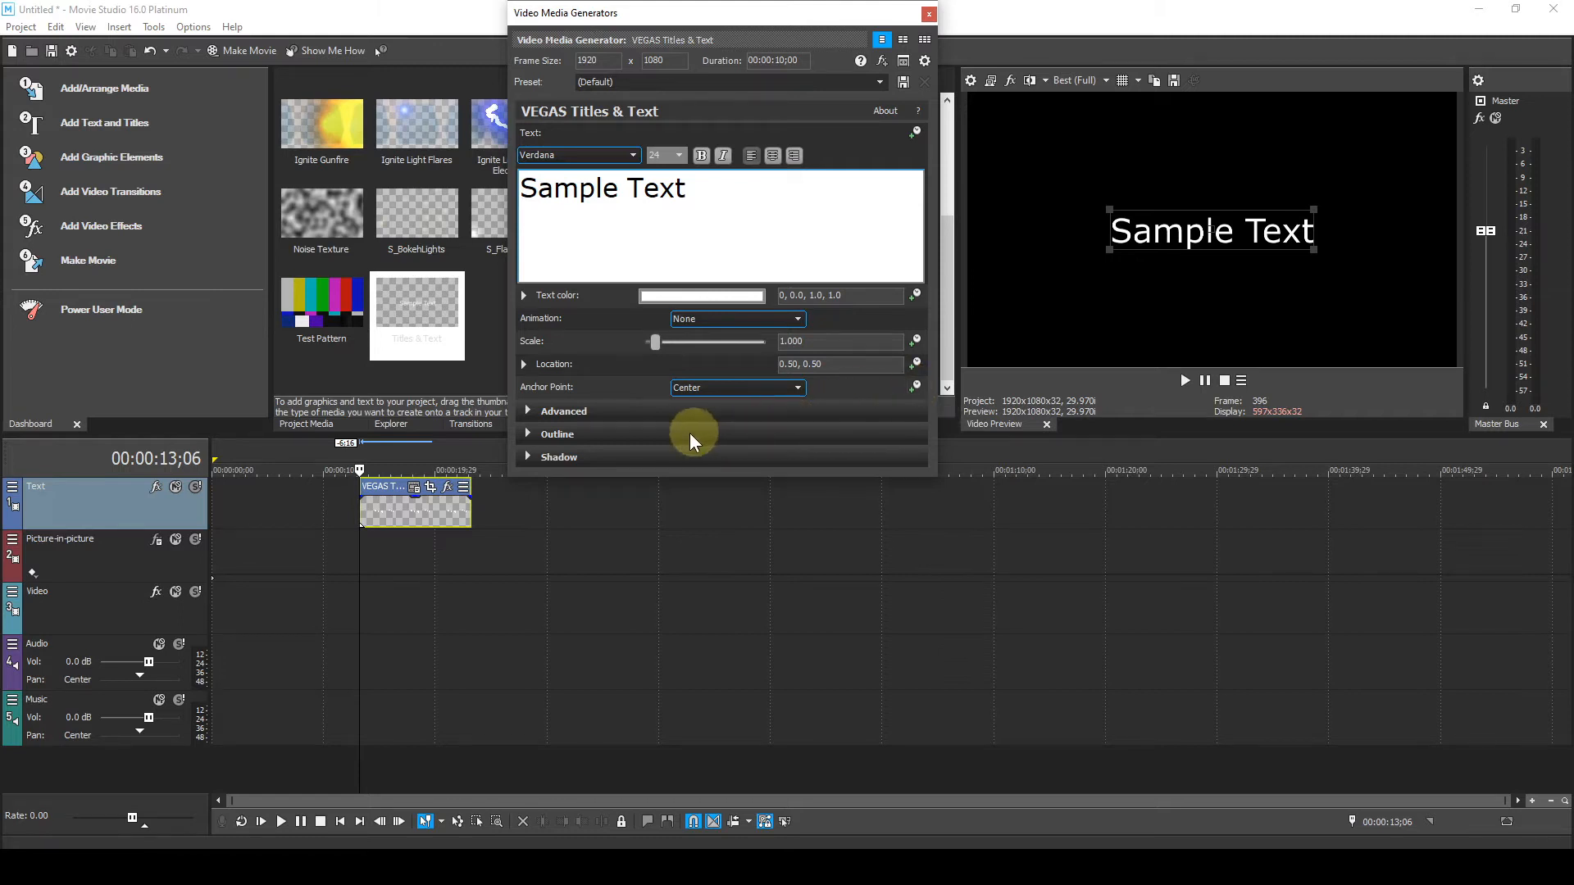
{"action": "left_click", "coordinate": [527, 457]}
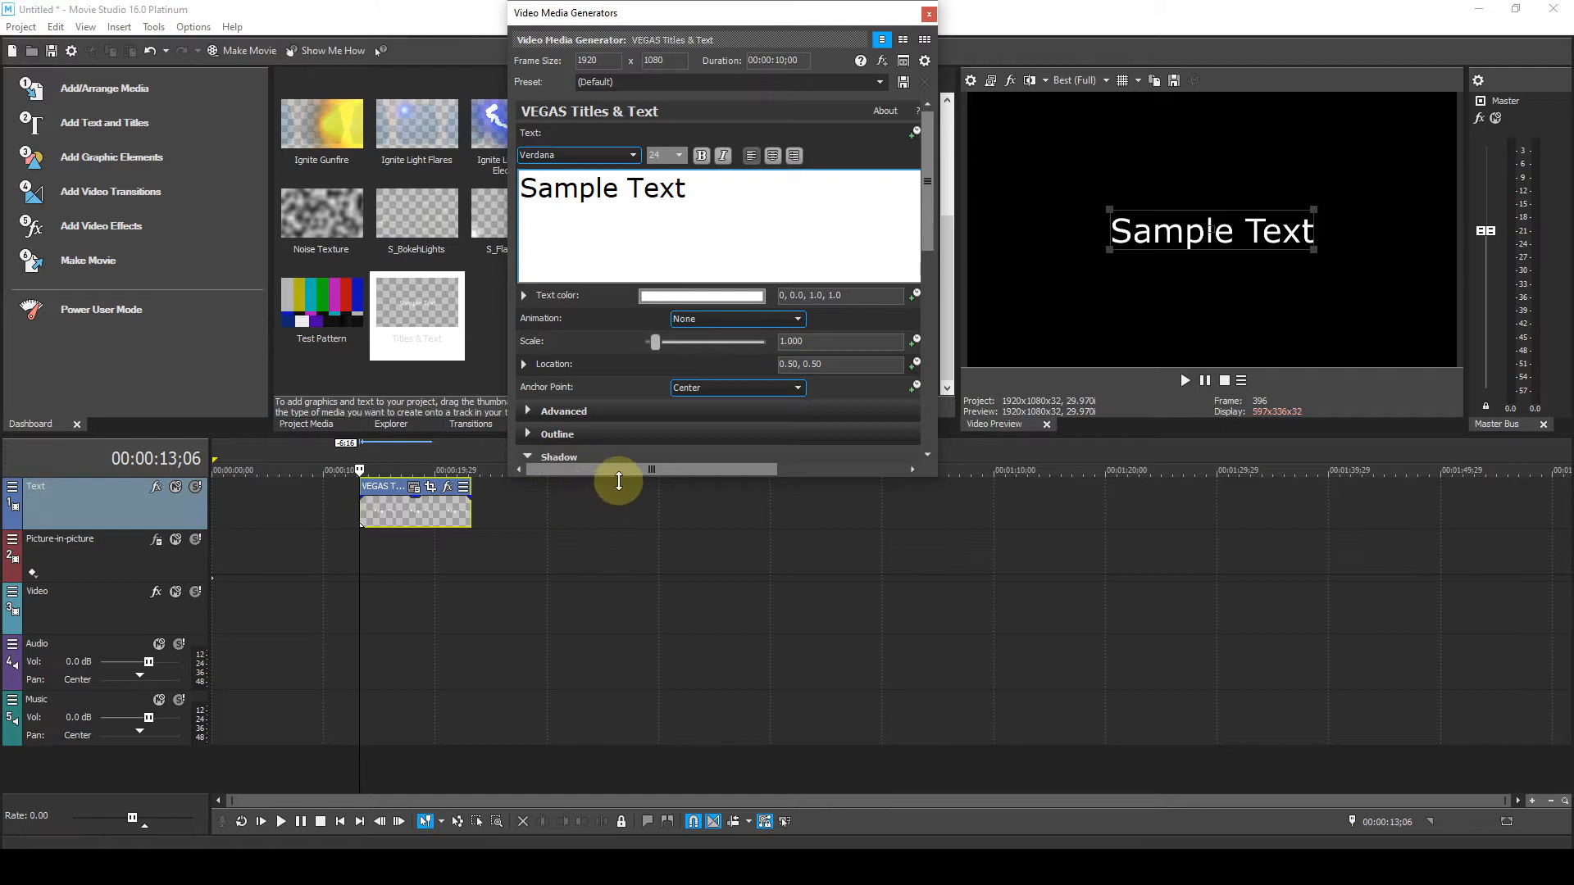
{"action": "left_click_drag", "start_coordinate": [616, 481], "coordinate": [616, 633]}
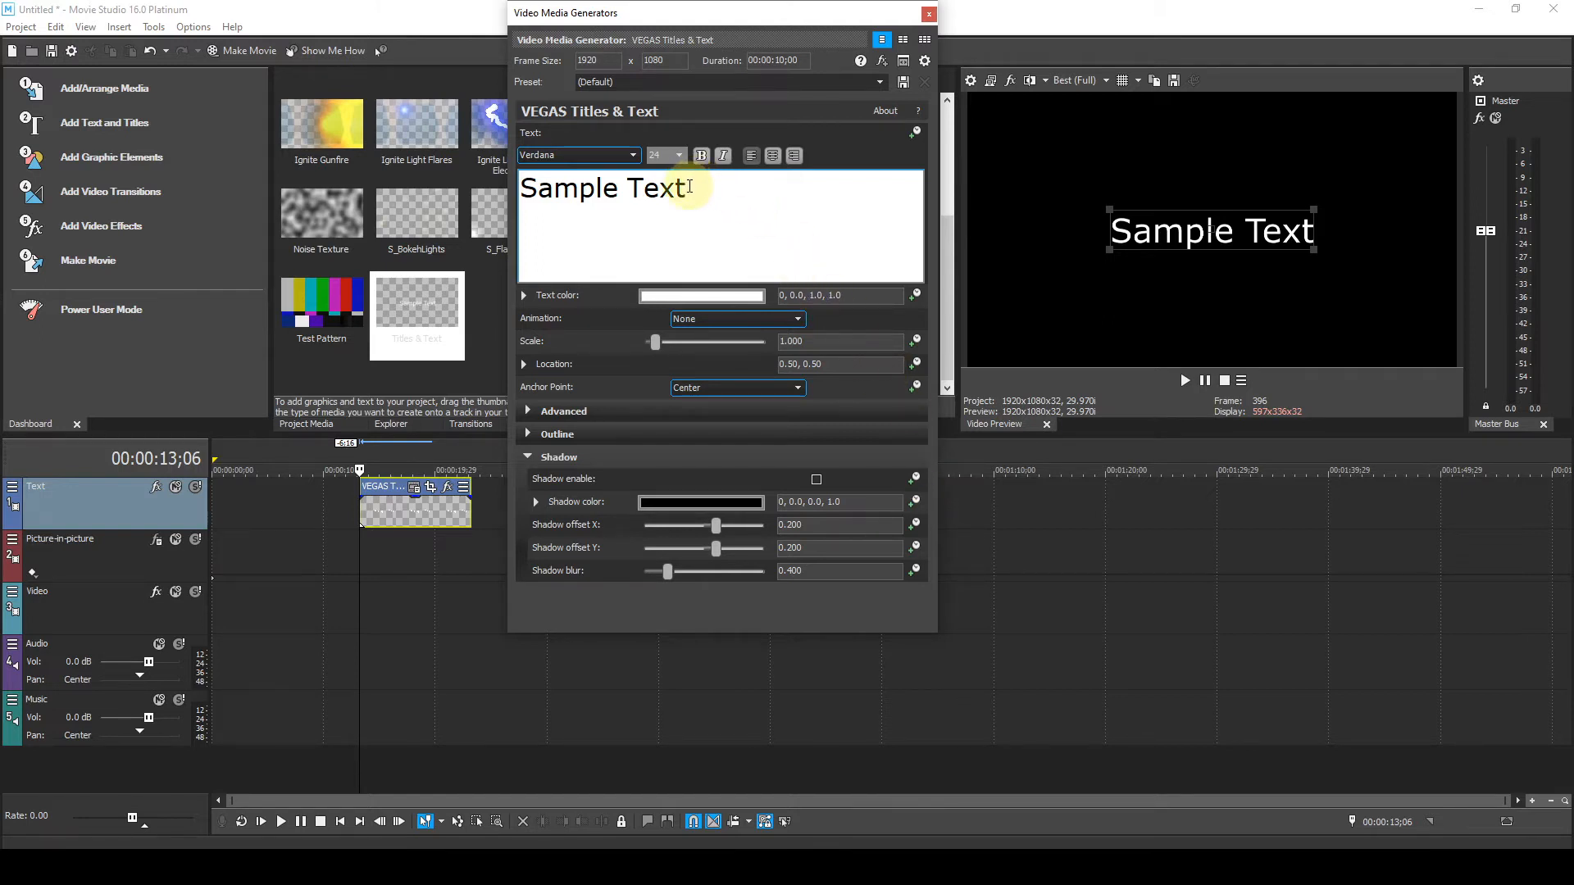
- Set the whole sample text to the AR JULIAN font at size 36
{"action": "left_click_drag", "start_coordinate": [688, 187], "coordinate": [522, 187]}
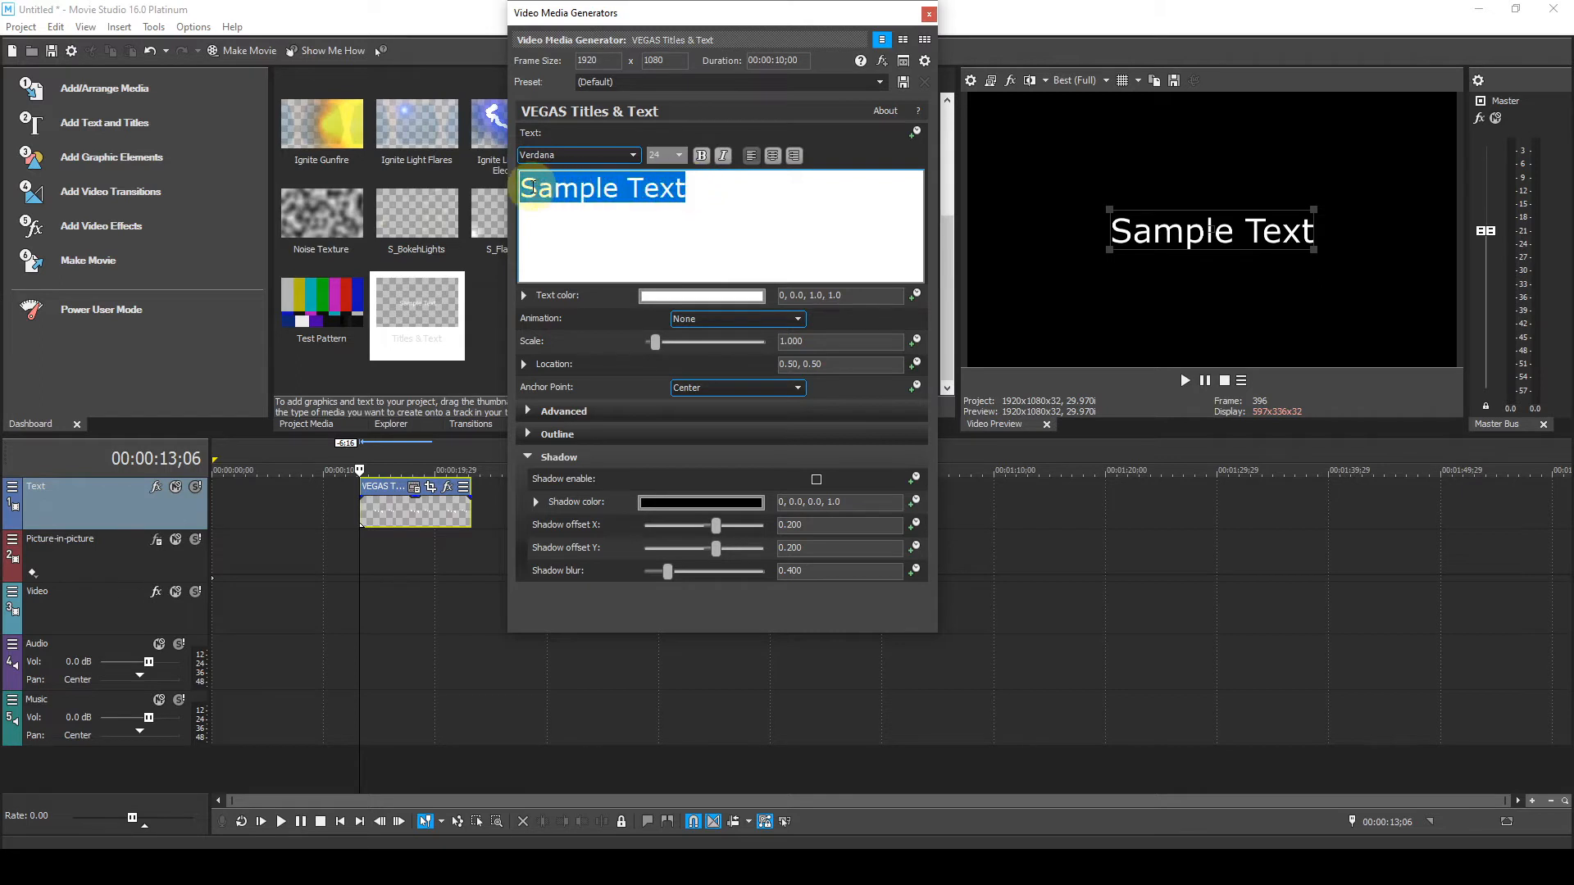
{"action": "left_click", "coordinate": [632, 156]}
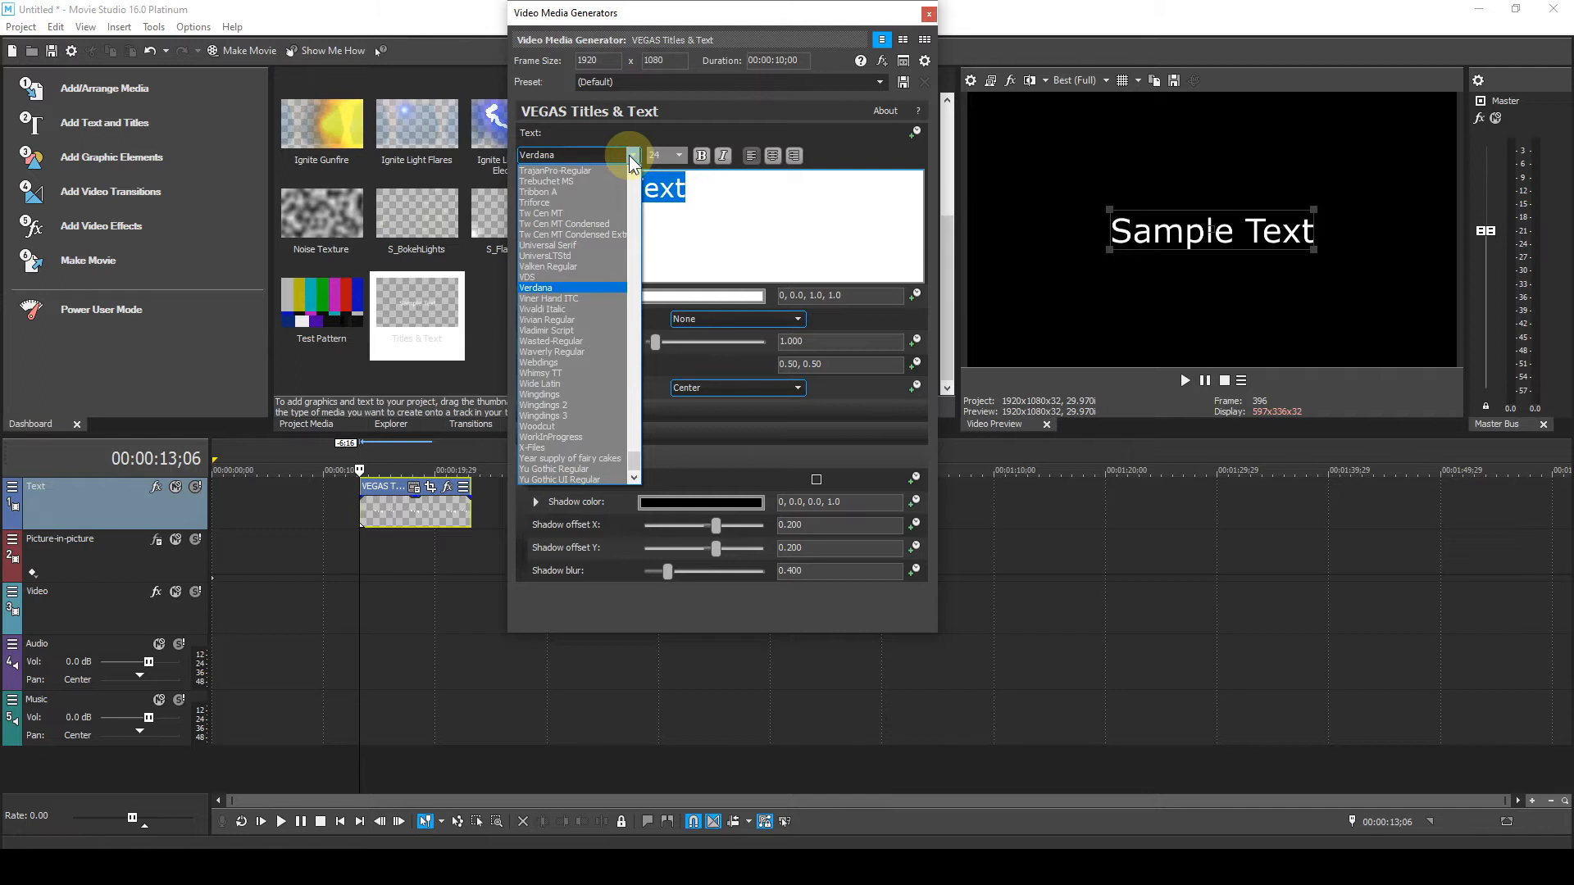
{"action": "key", "text": "a"}
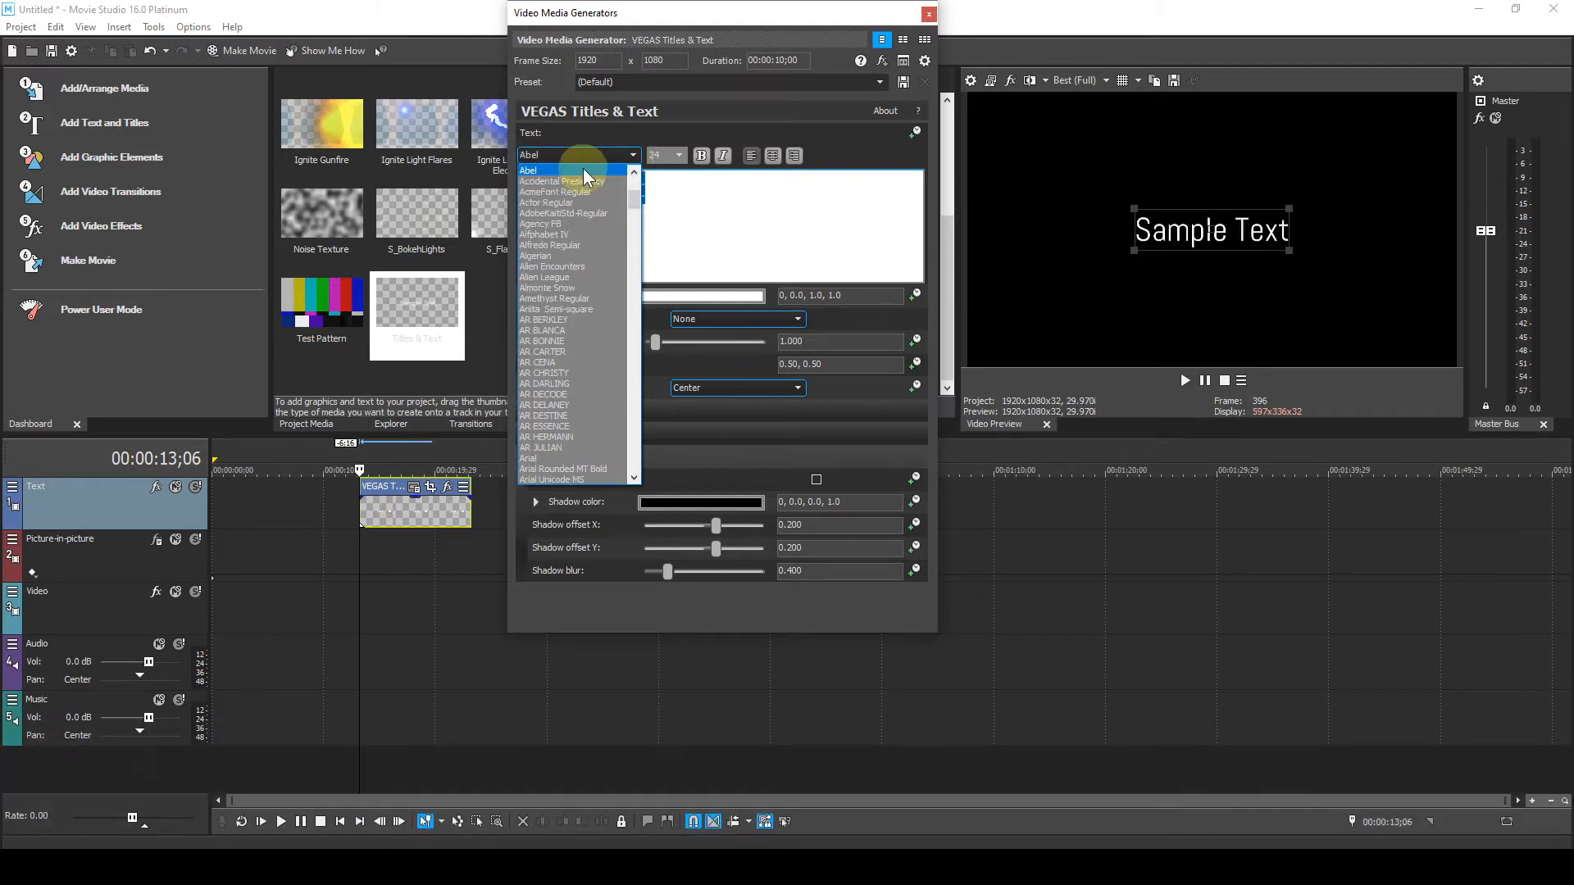
{"action": "left_click", "coordinate": [554, 448]}
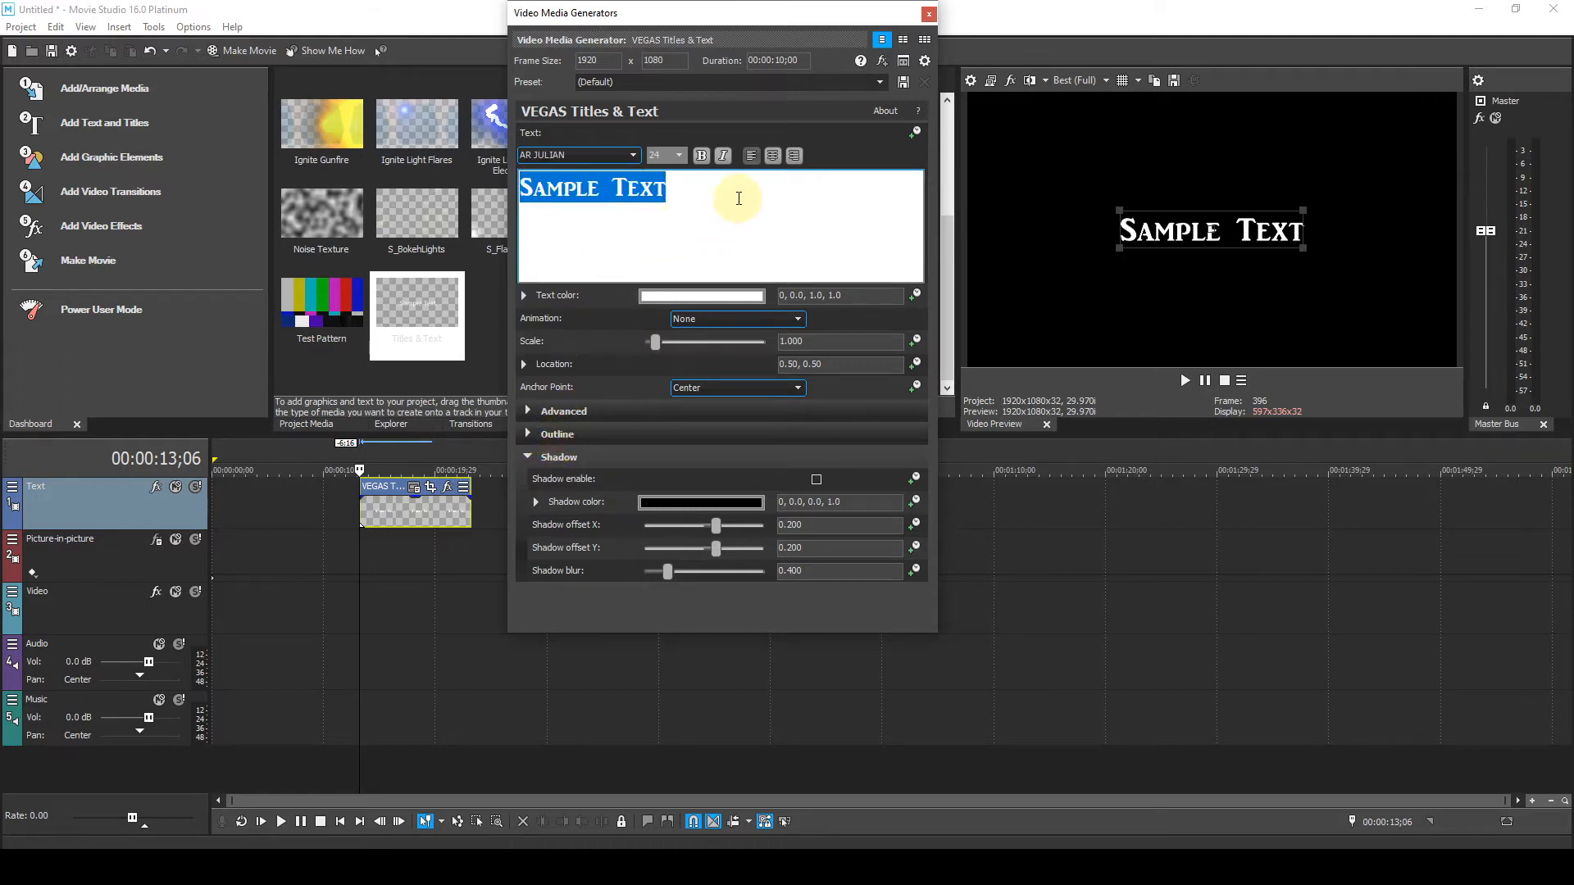
{"action": "left_click", "coordinate": [682, 154]}
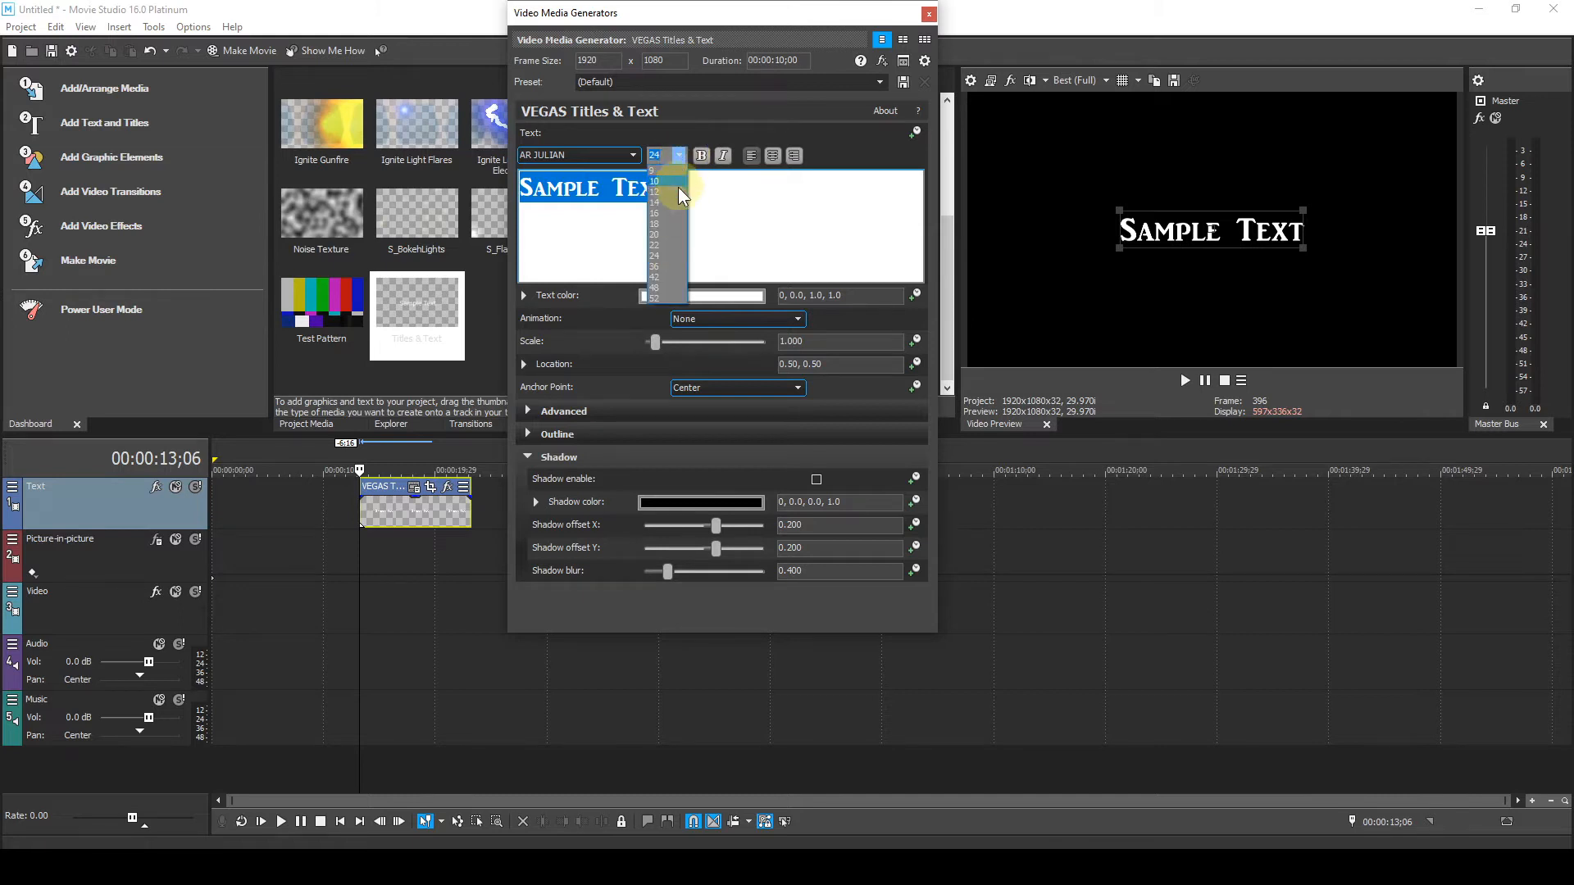
{"action": "left_click", "coordinate": [666, 266]}
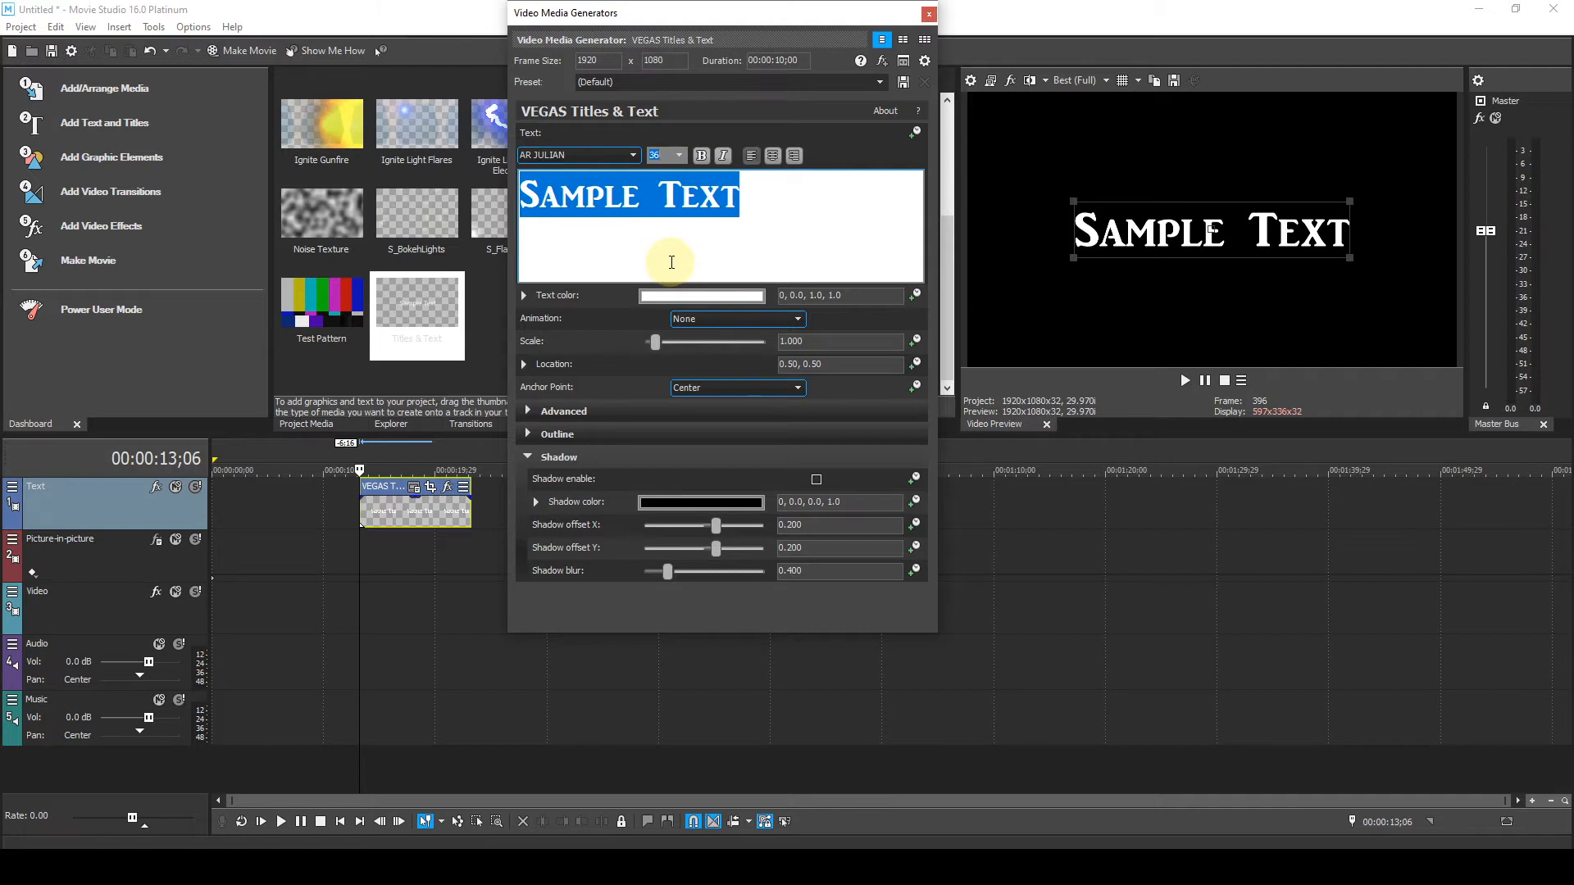
- Enable keyframing for the Text parameter and change the sample text's font to Arial at 00:00:04;10
{"action": "left_click", "coordinate": [913, 133]}
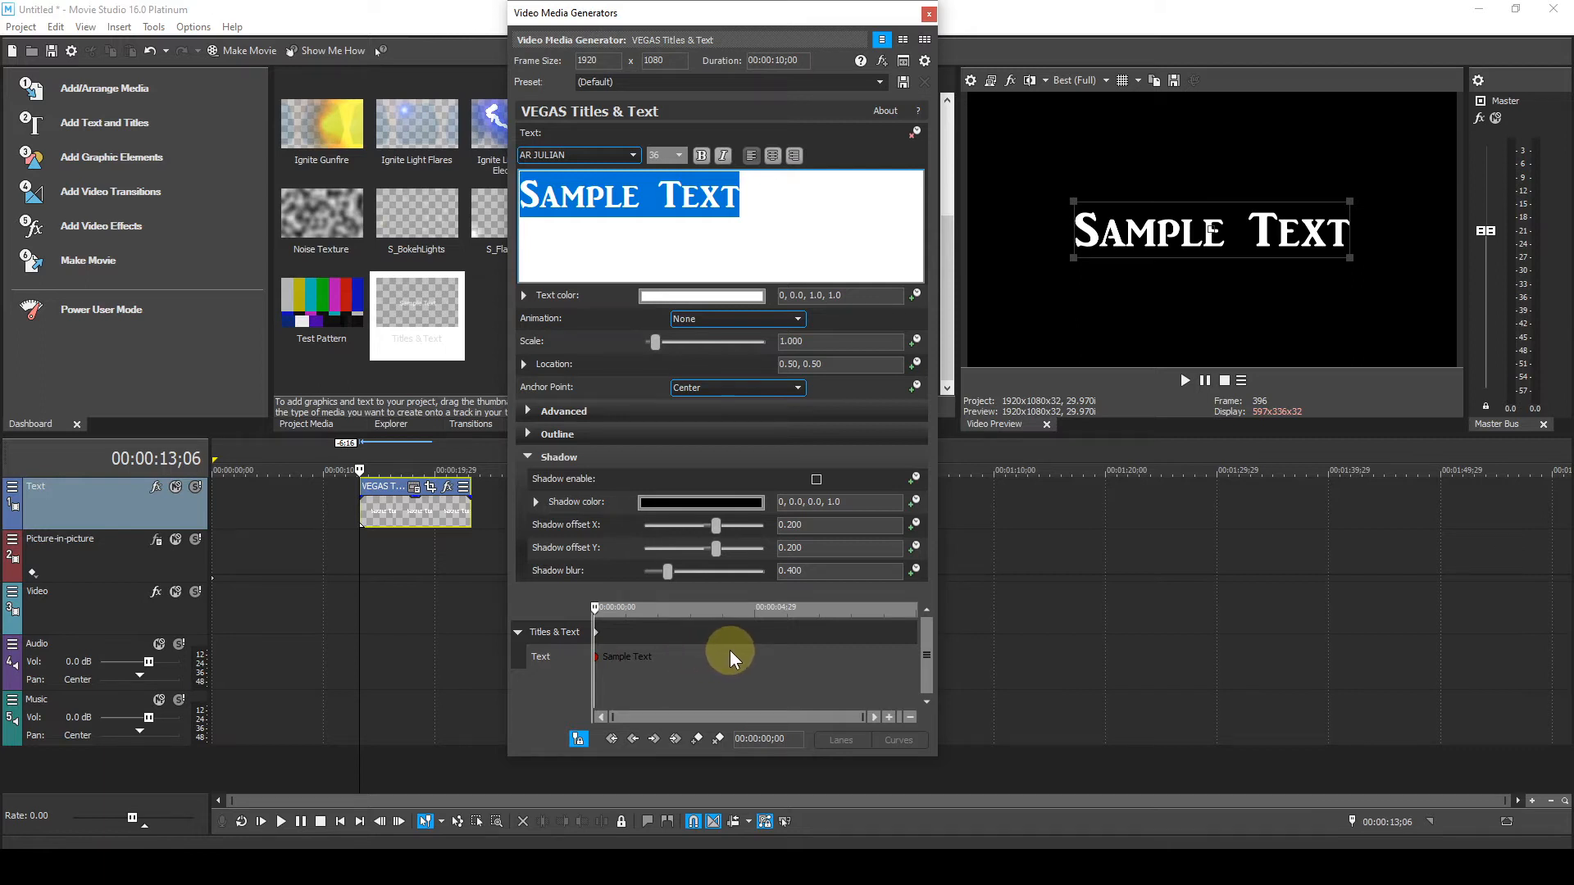
{"action": "left_click_drag", "start_coordinate": [725, 649], "coordinate": [736, 651]}
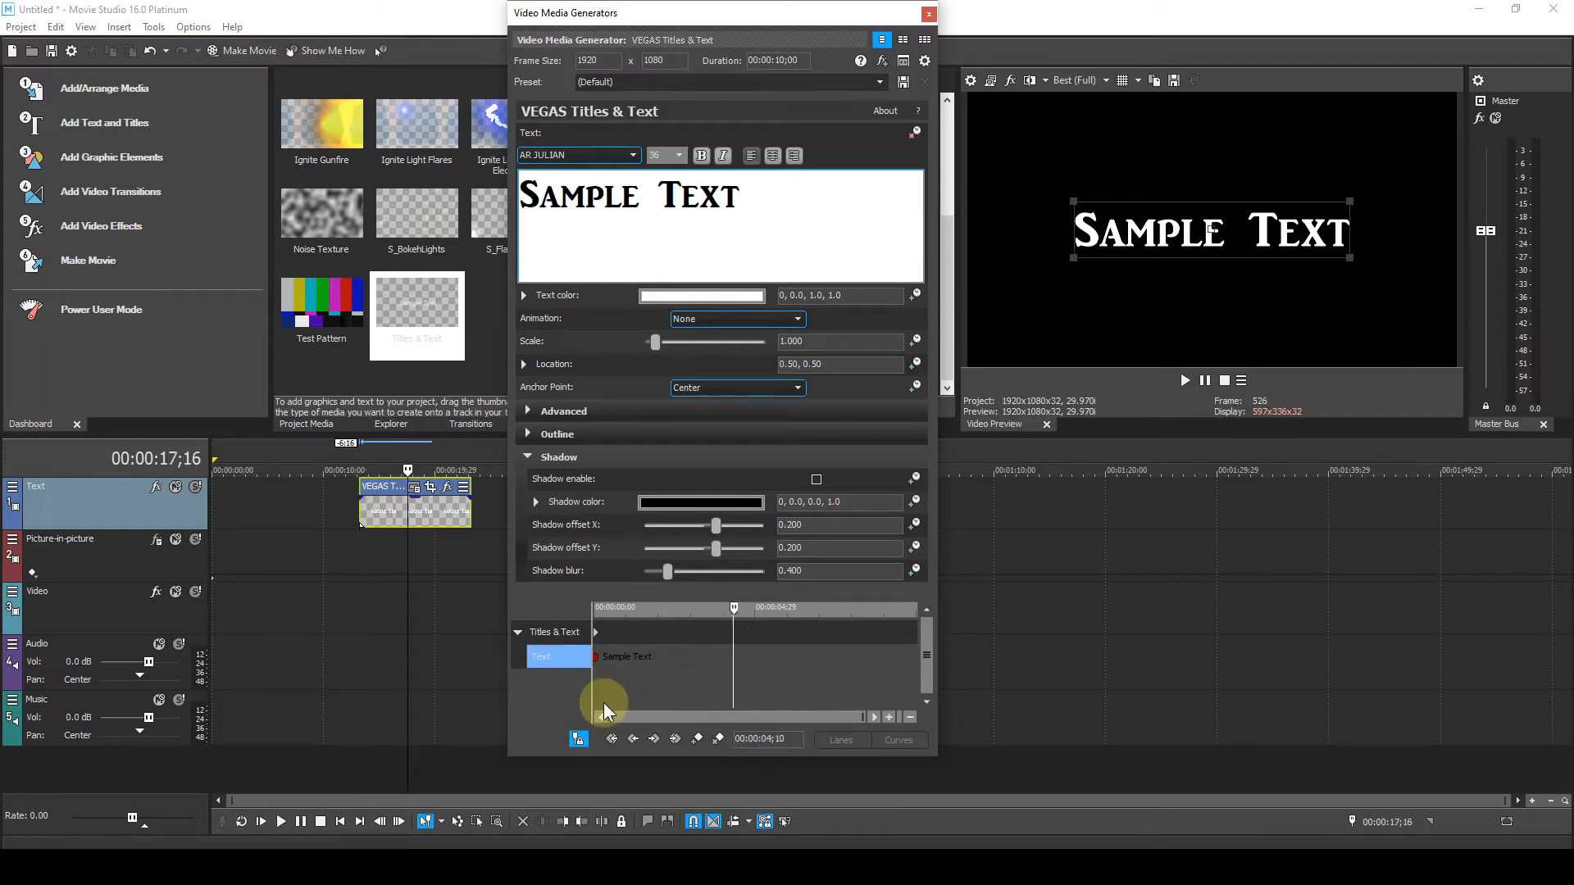
{"action": "left_click", "coordinate": [579, 739]}
{"action": "left_click_drag", "start_coordinate": [762, 195], "coordinate": [567, 198]}
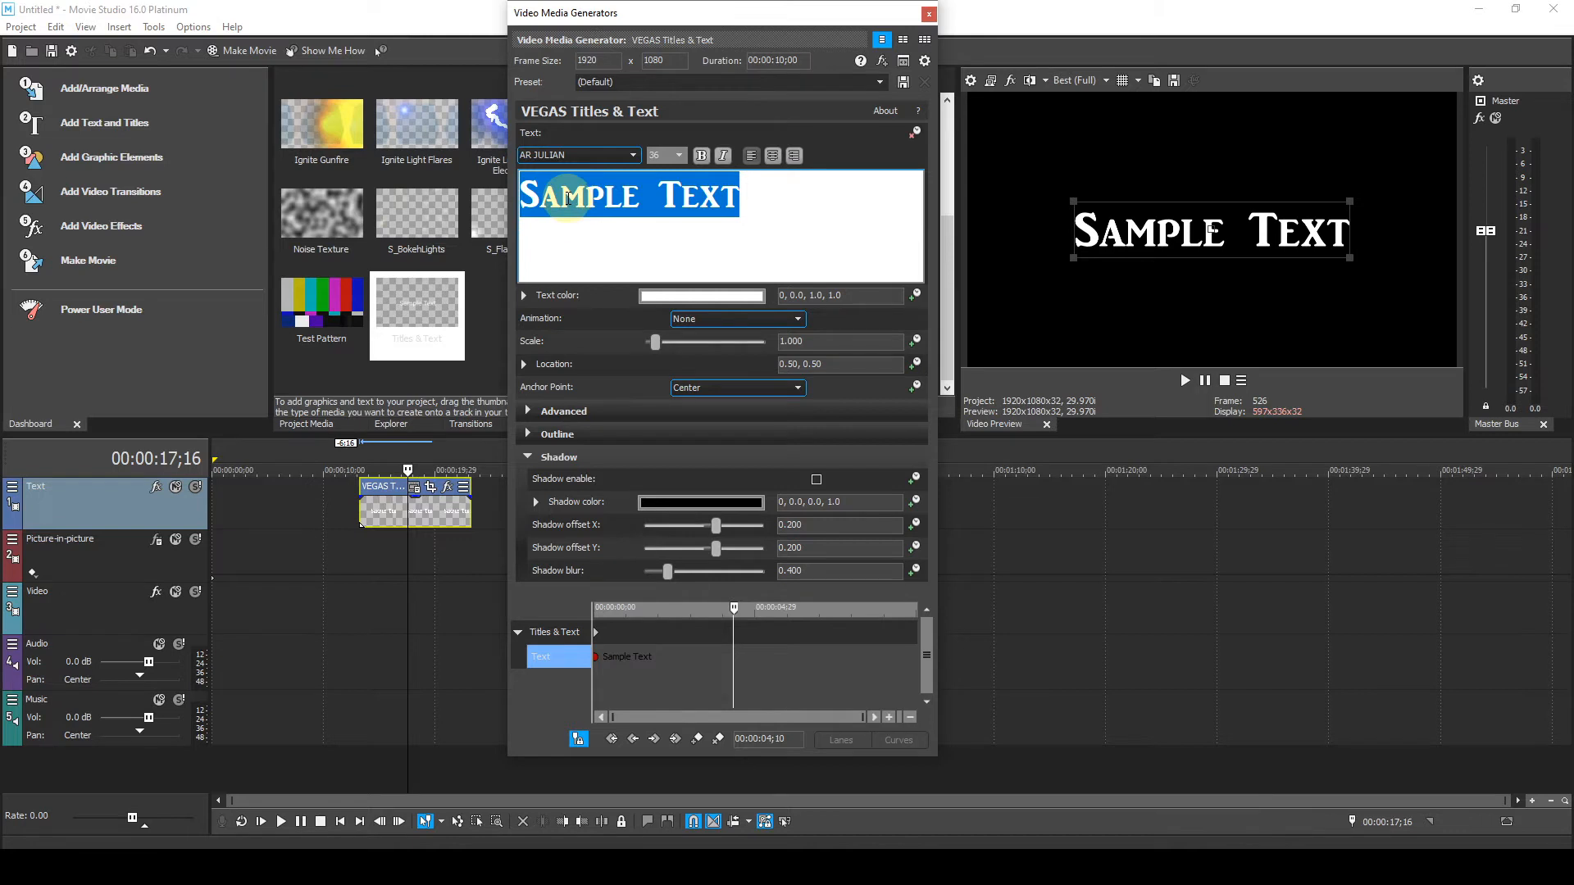
{"action": "left_click", "coordinate": [632, 159]}
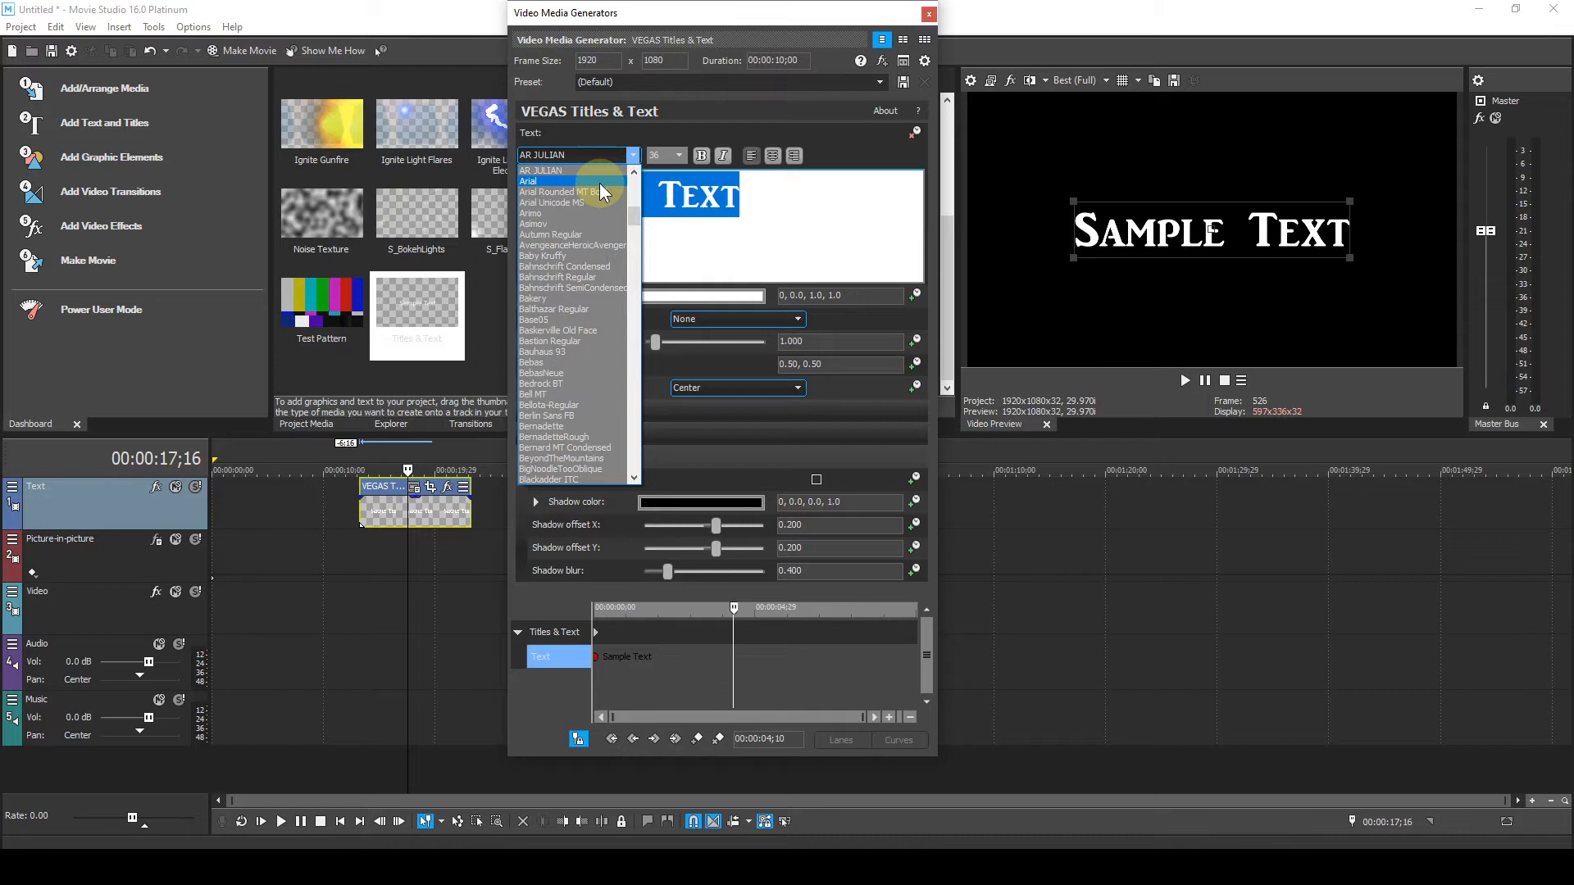
{"action": "left_click", "coordinate": [532, 182]}
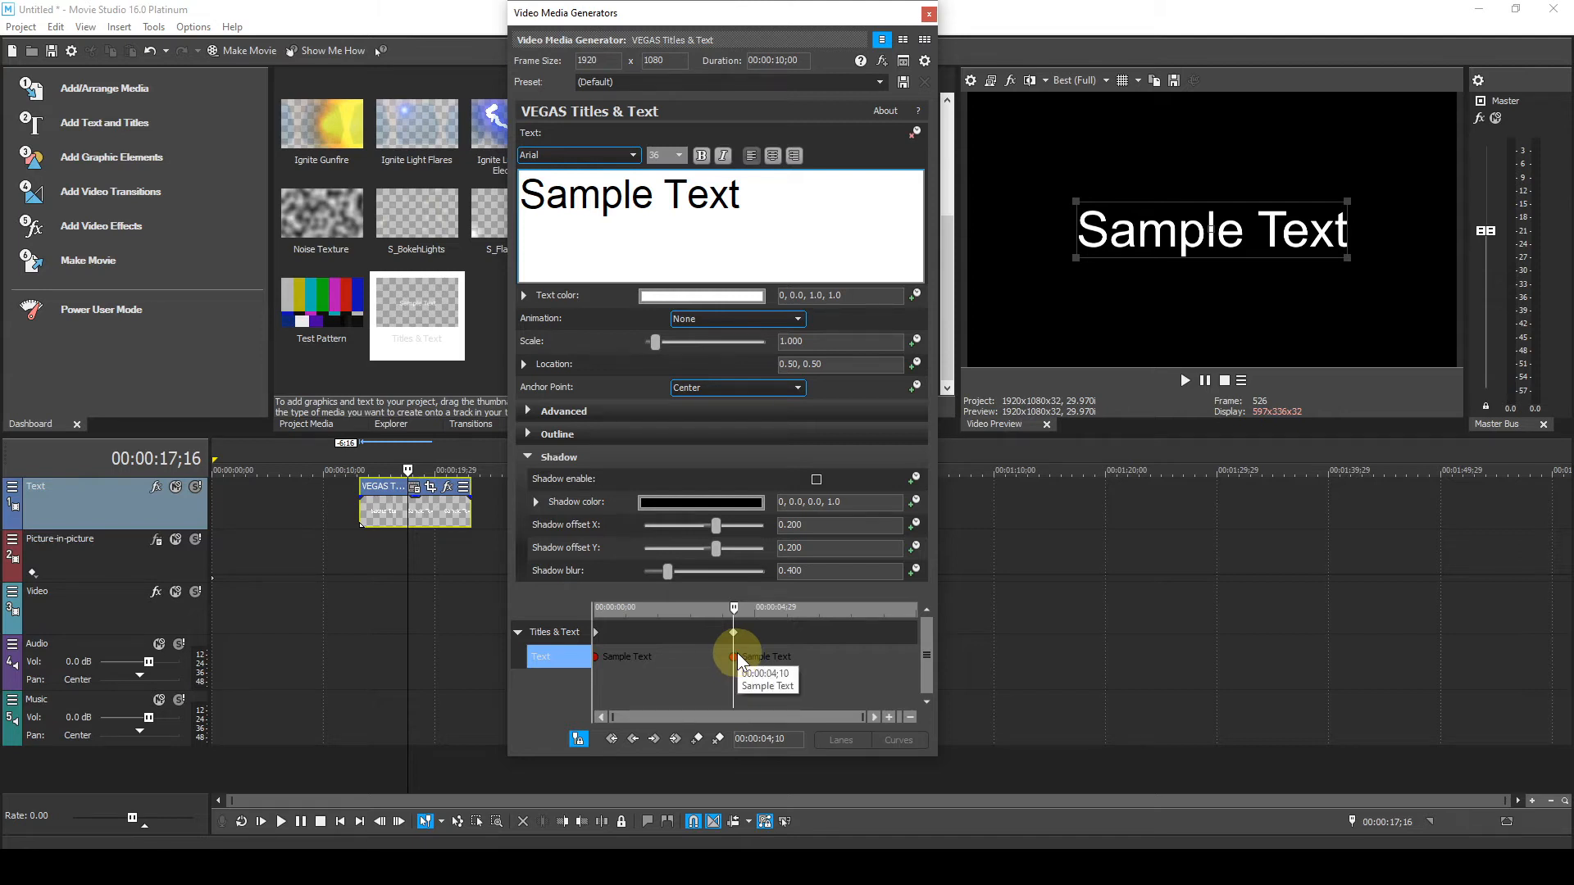
- Play the title clip from its start to review the keyframed font change
{"action": "left_click", "coordinate": [357, 457]}
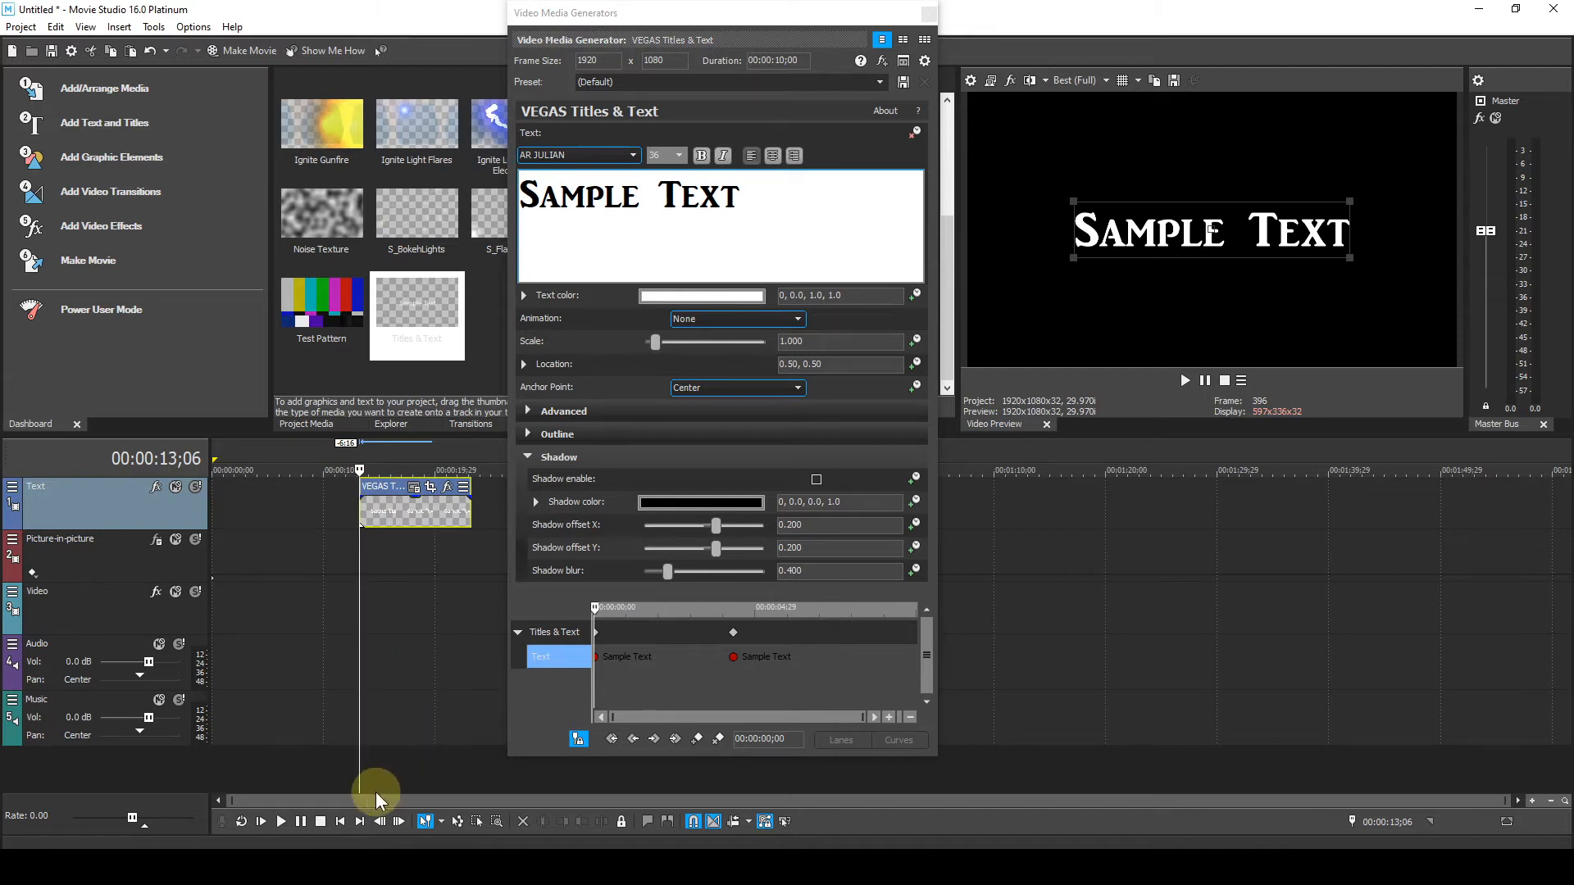
{"action": "left_click", "coordinate": [280, 819]}
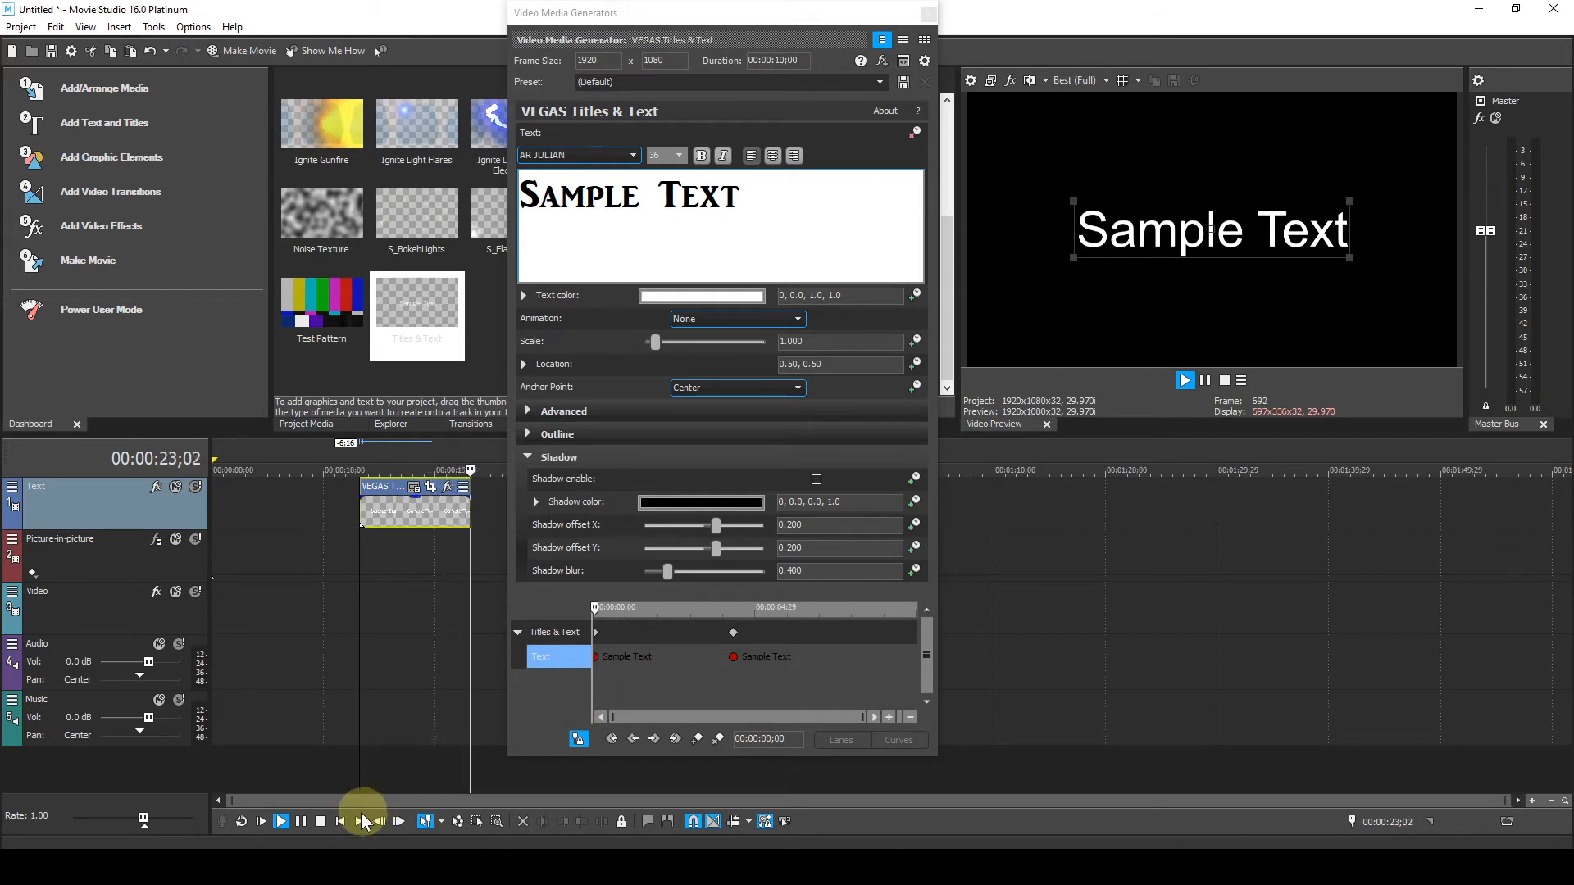
{"action": "left_click", "coordinate": [282, 819]}
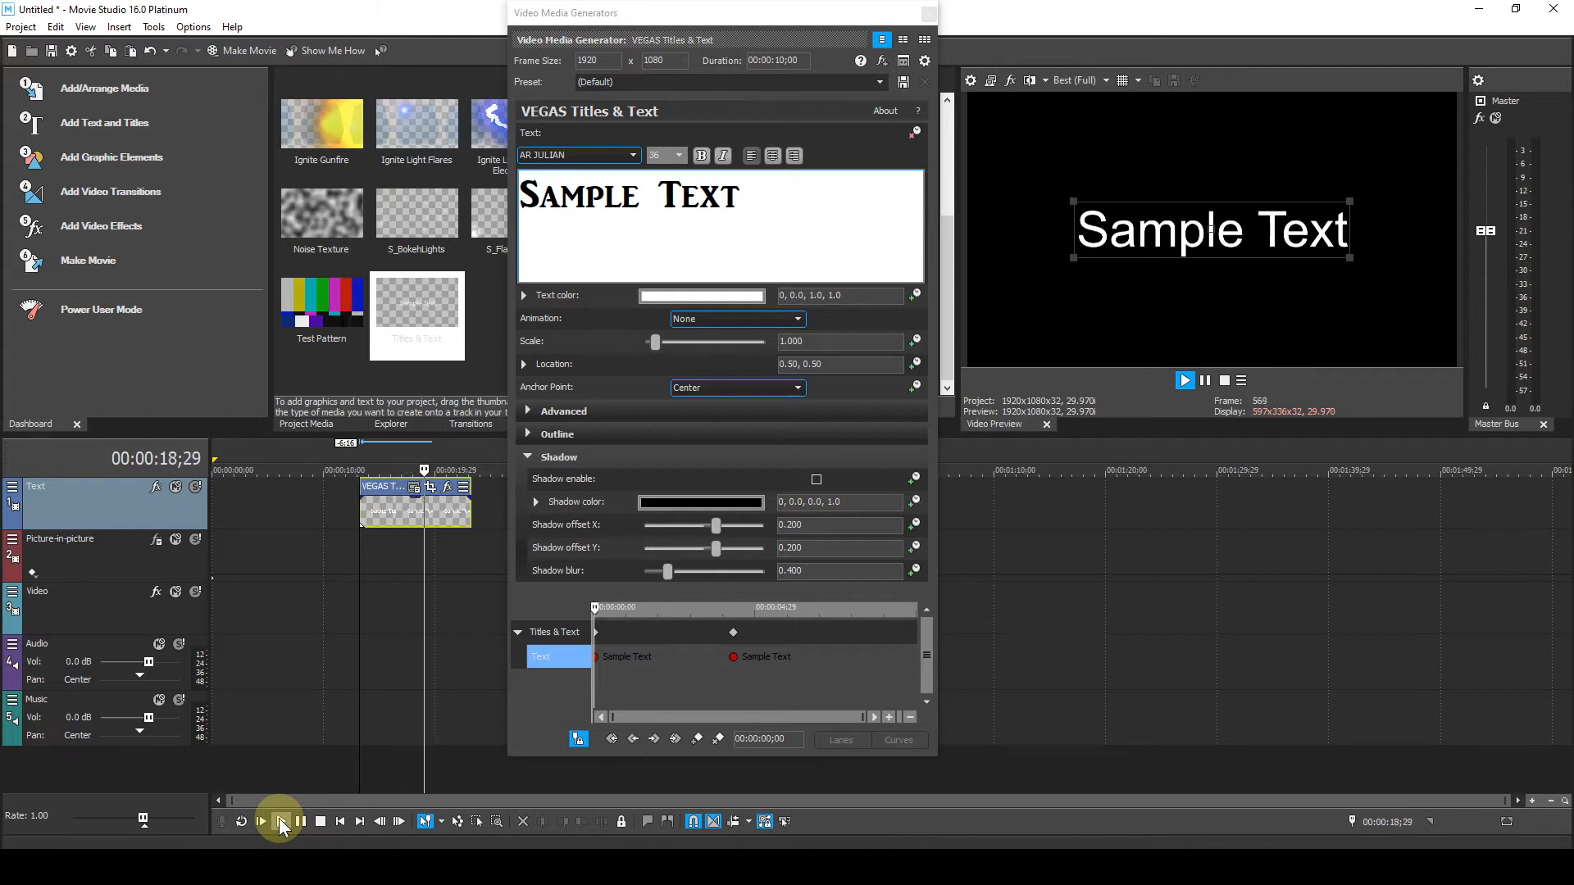
{"action": "left_click", "coordinate": [318, 819]}
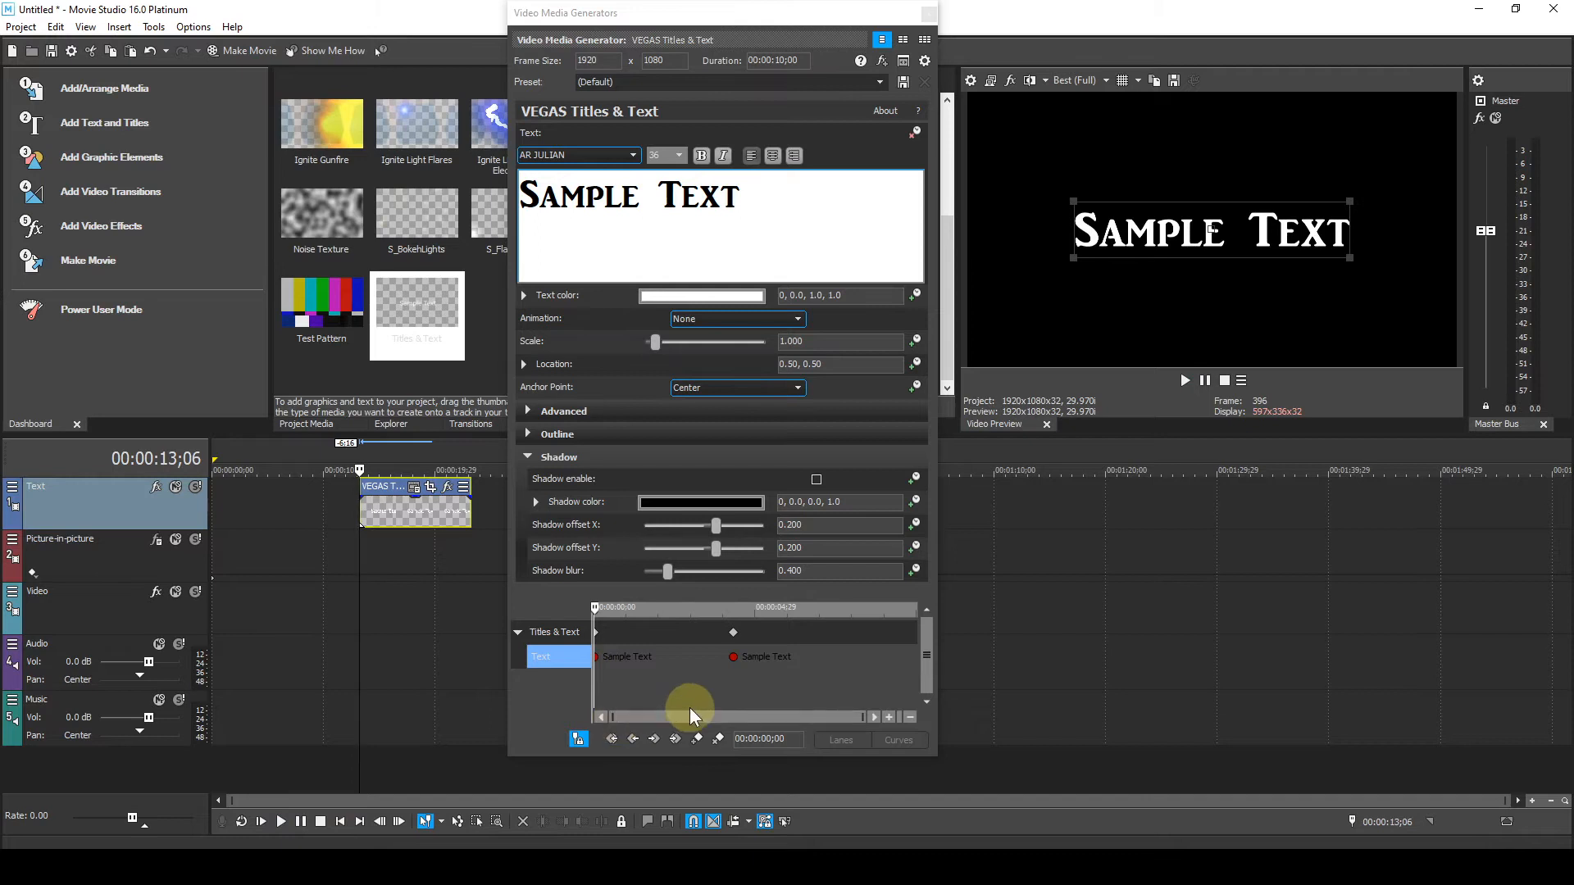
- Check the interpolation options of the second Text keyframe, and turn off keyframing for the Text parameter
{"action": "right_click", "coordinate": [733, 656]}
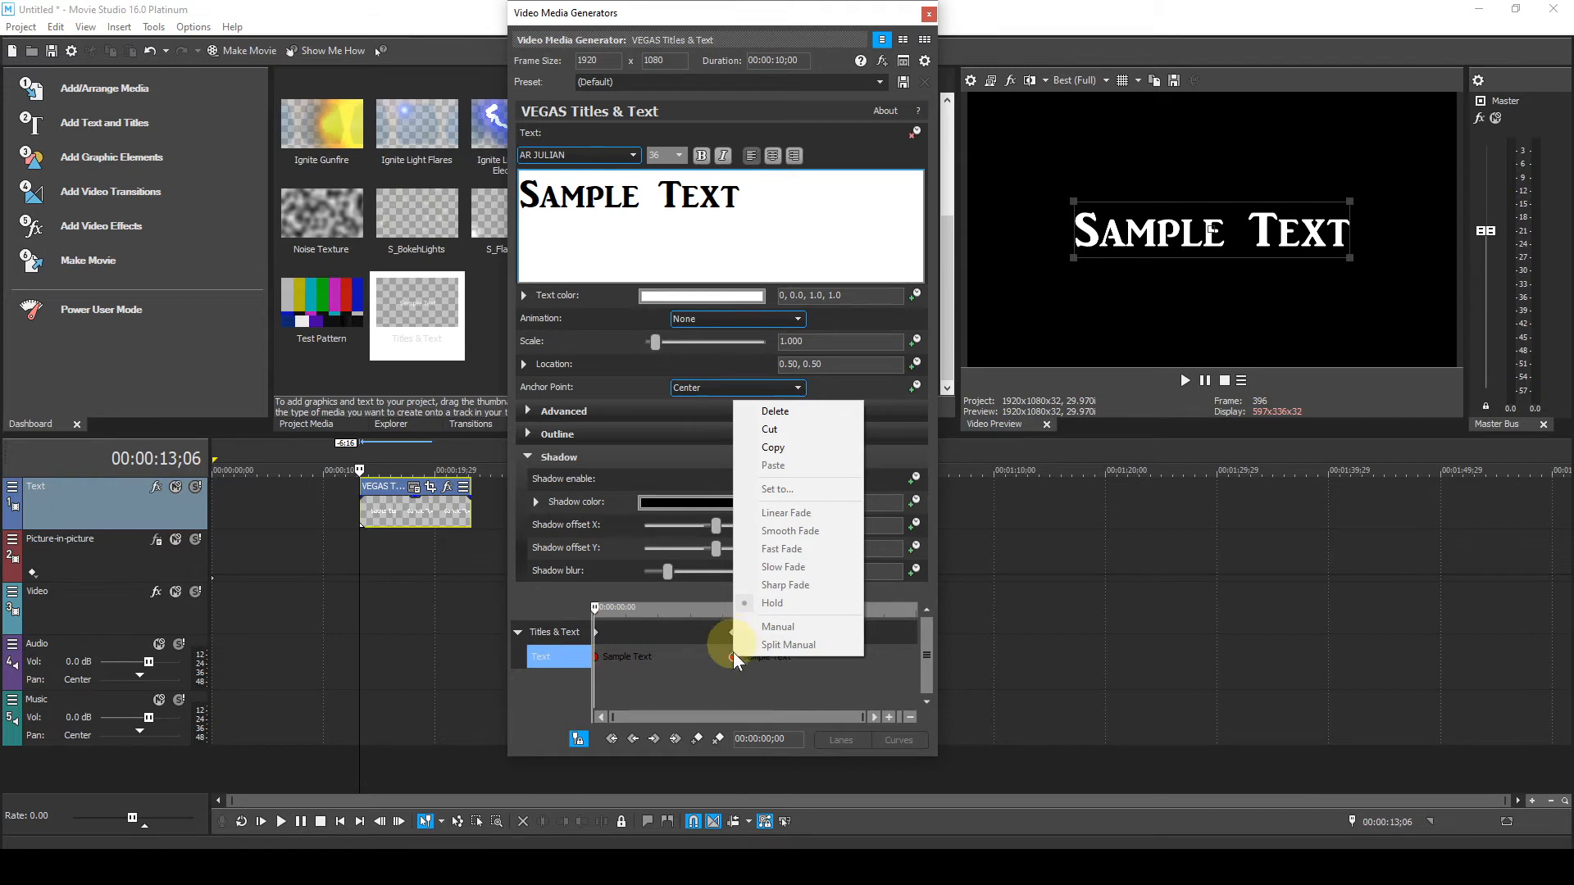
{"action": "left_click", "coordinate": [739, 689]}
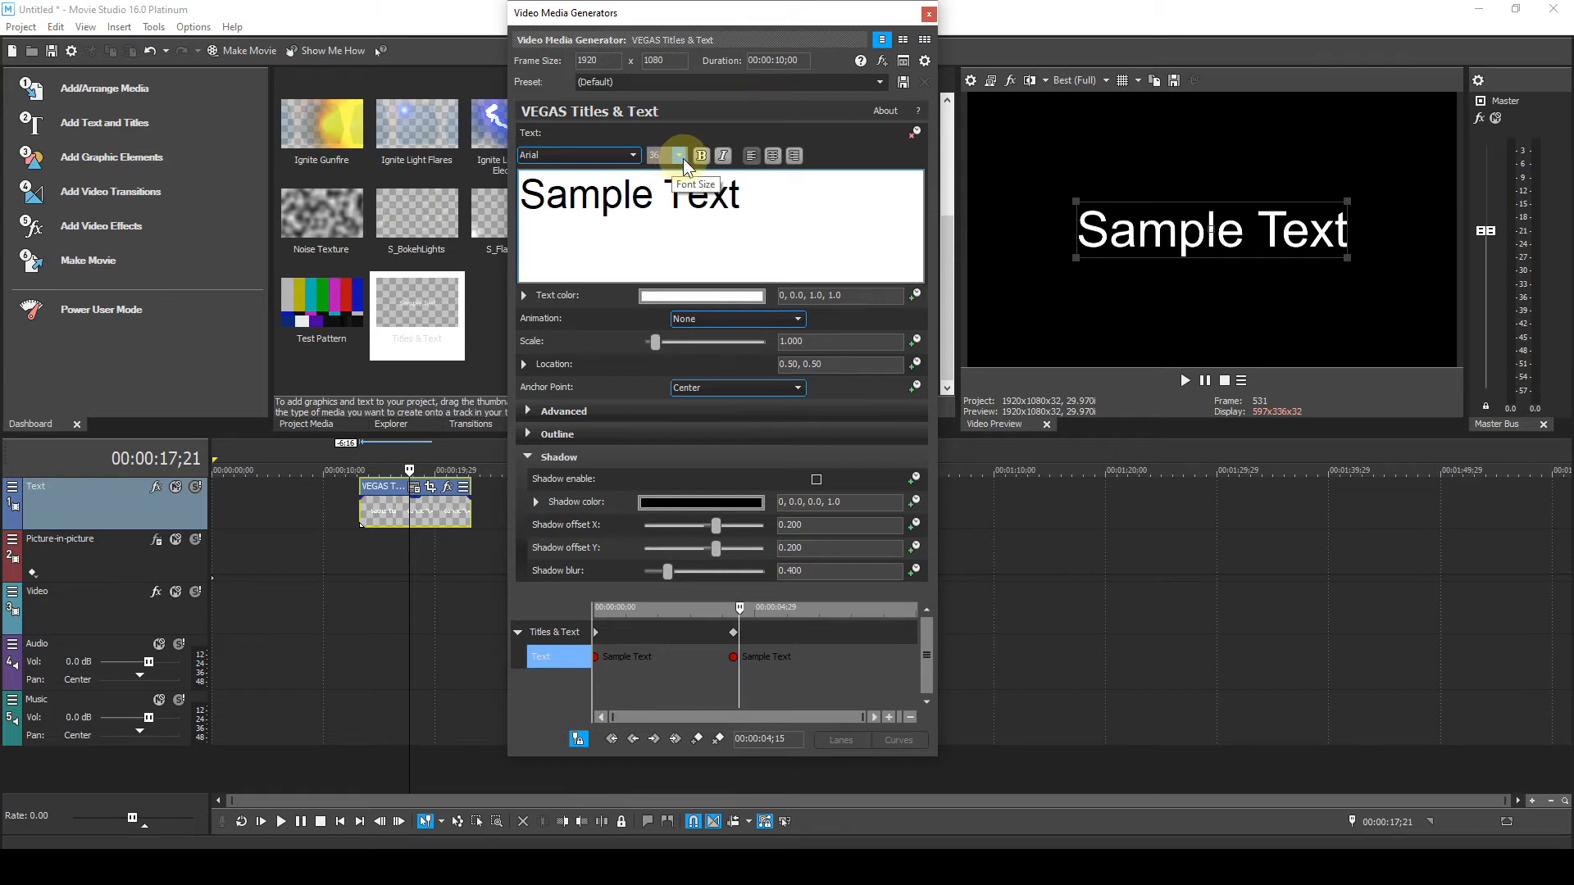
{"action": "left_click", "coordinate": [915, 132]}
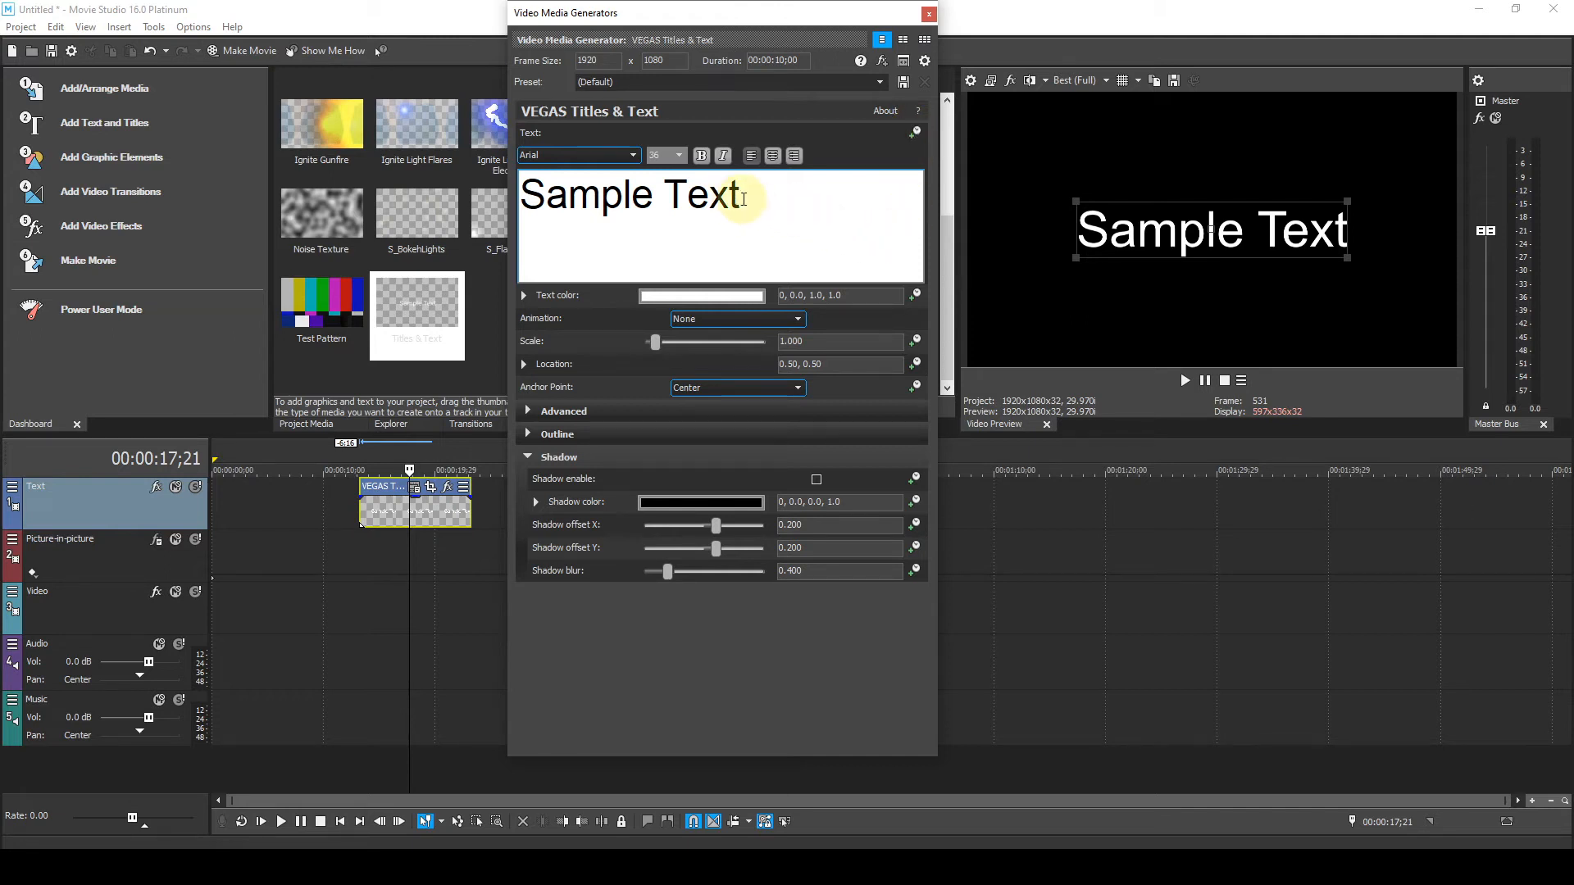
- Change the whole sample text to the AR JULIAN font at size 42
{"action": "left_click_drag", "start_coordinate": [745, 198], "coordinate": [529, 197]}
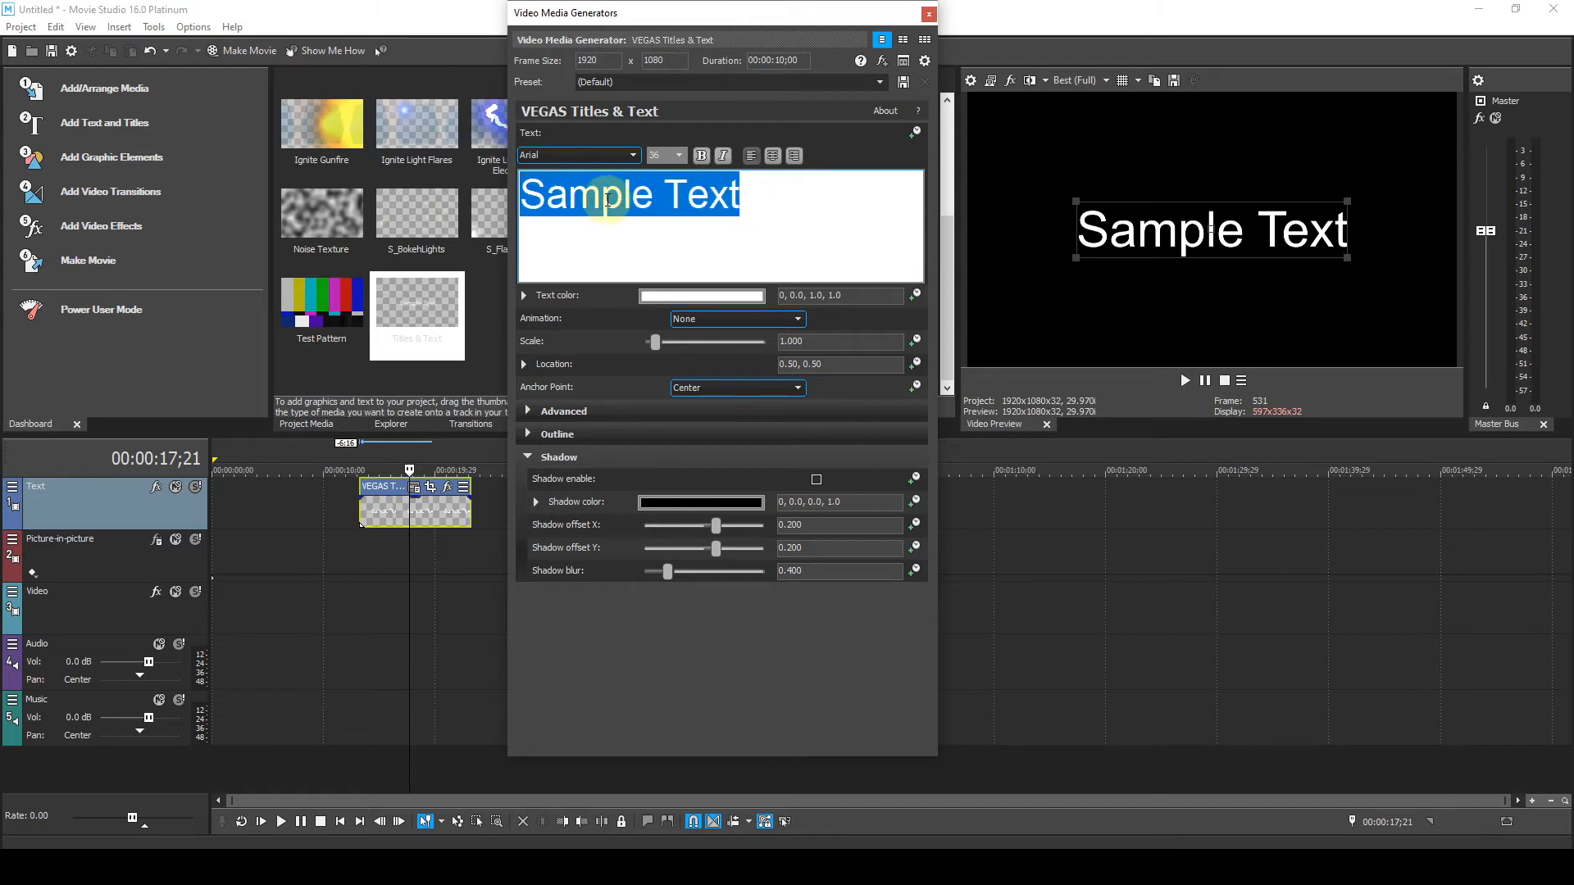
{"action": "left_click", "coordinate": [636, 155]}
{"action": "scroll", "coordinate": [599, 199], "scroll_direction": "up", "scroll_amount": 2}
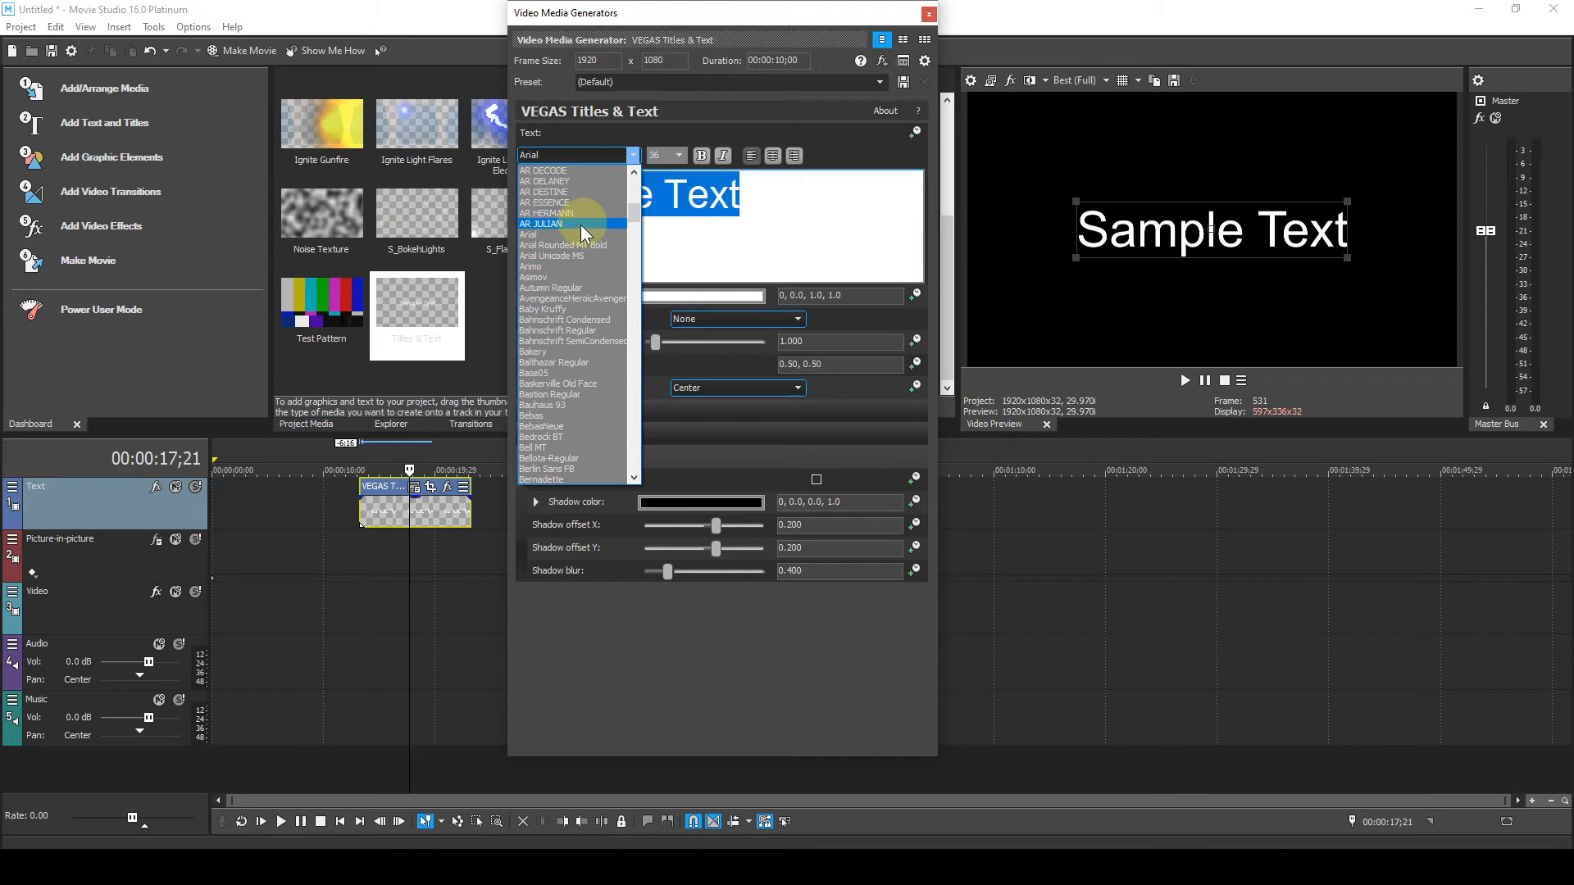
{"action": "left_click", "coordinate": [563, 224]}
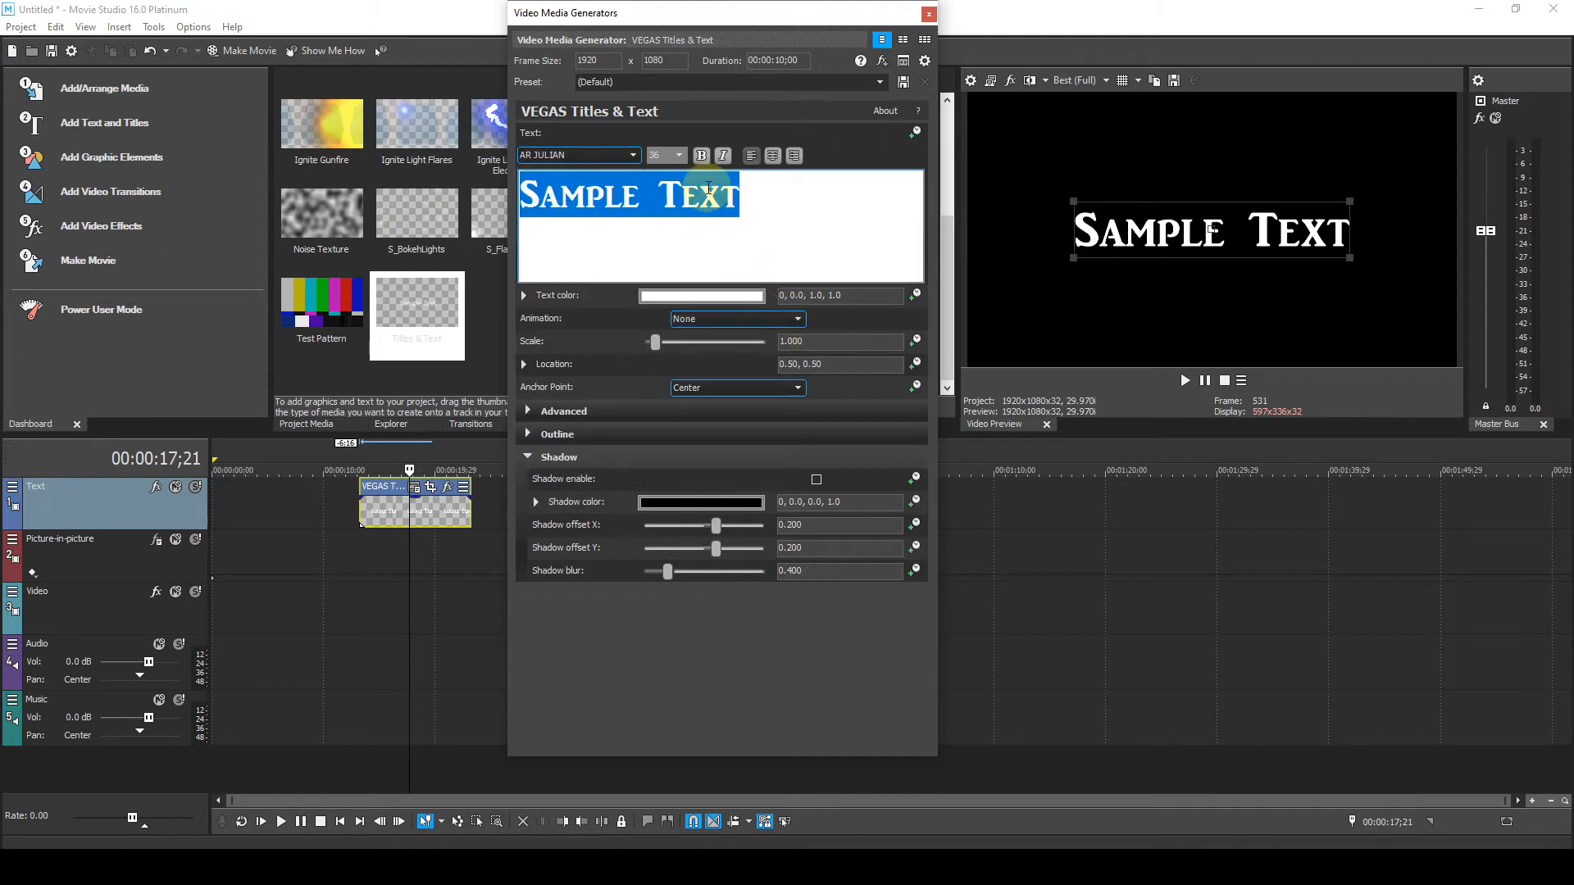
{"action": "left_click", "coordinate": [680, 156]}
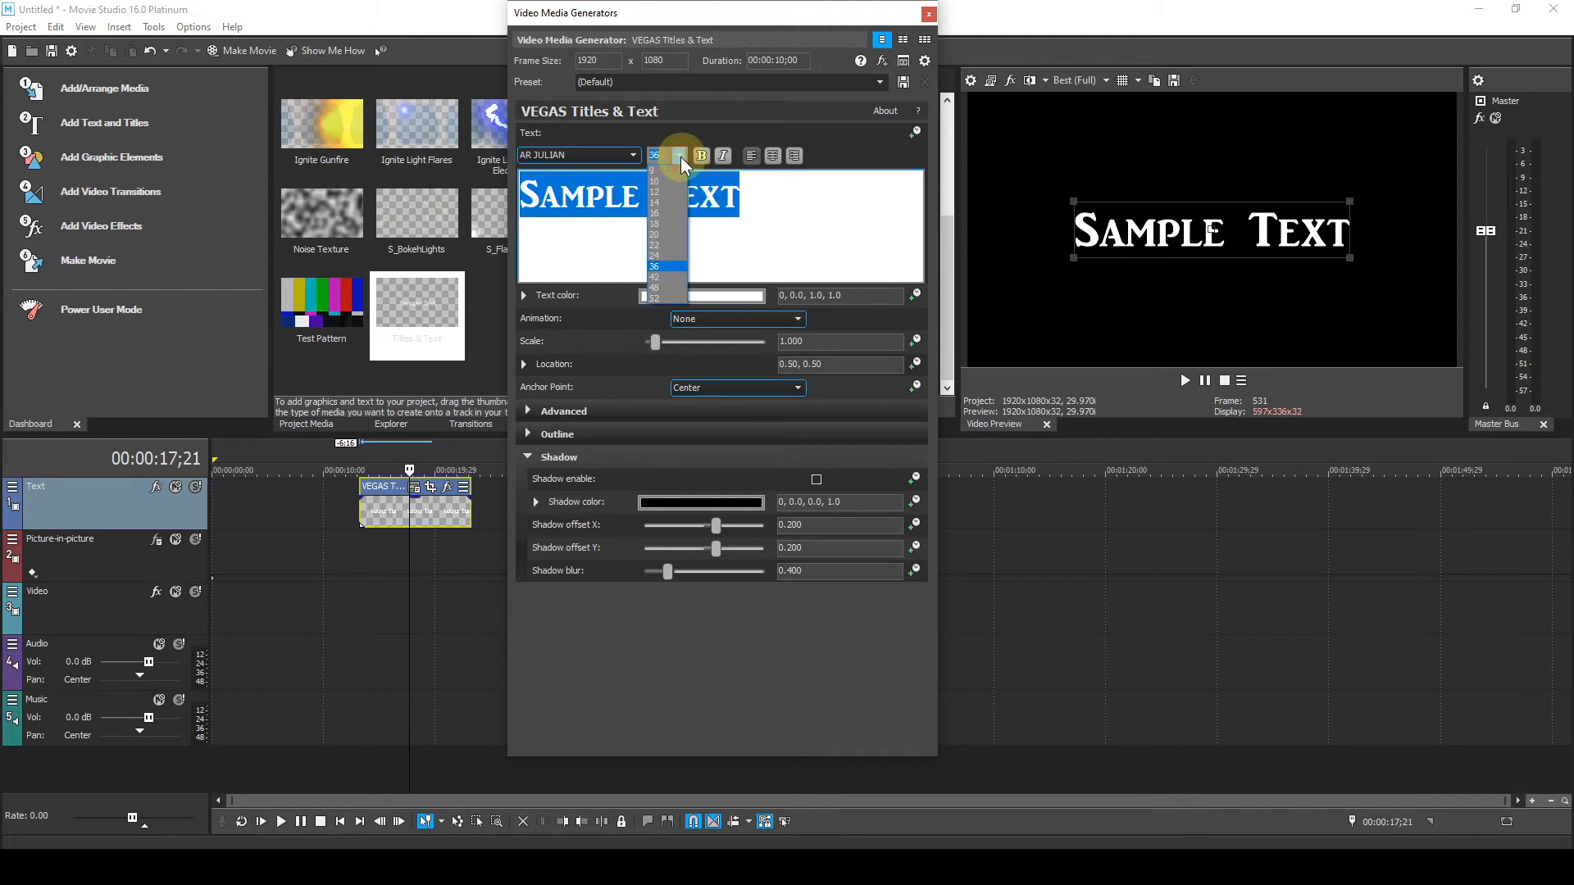
{"action": "left_click", "coordinate": [666, 277]}
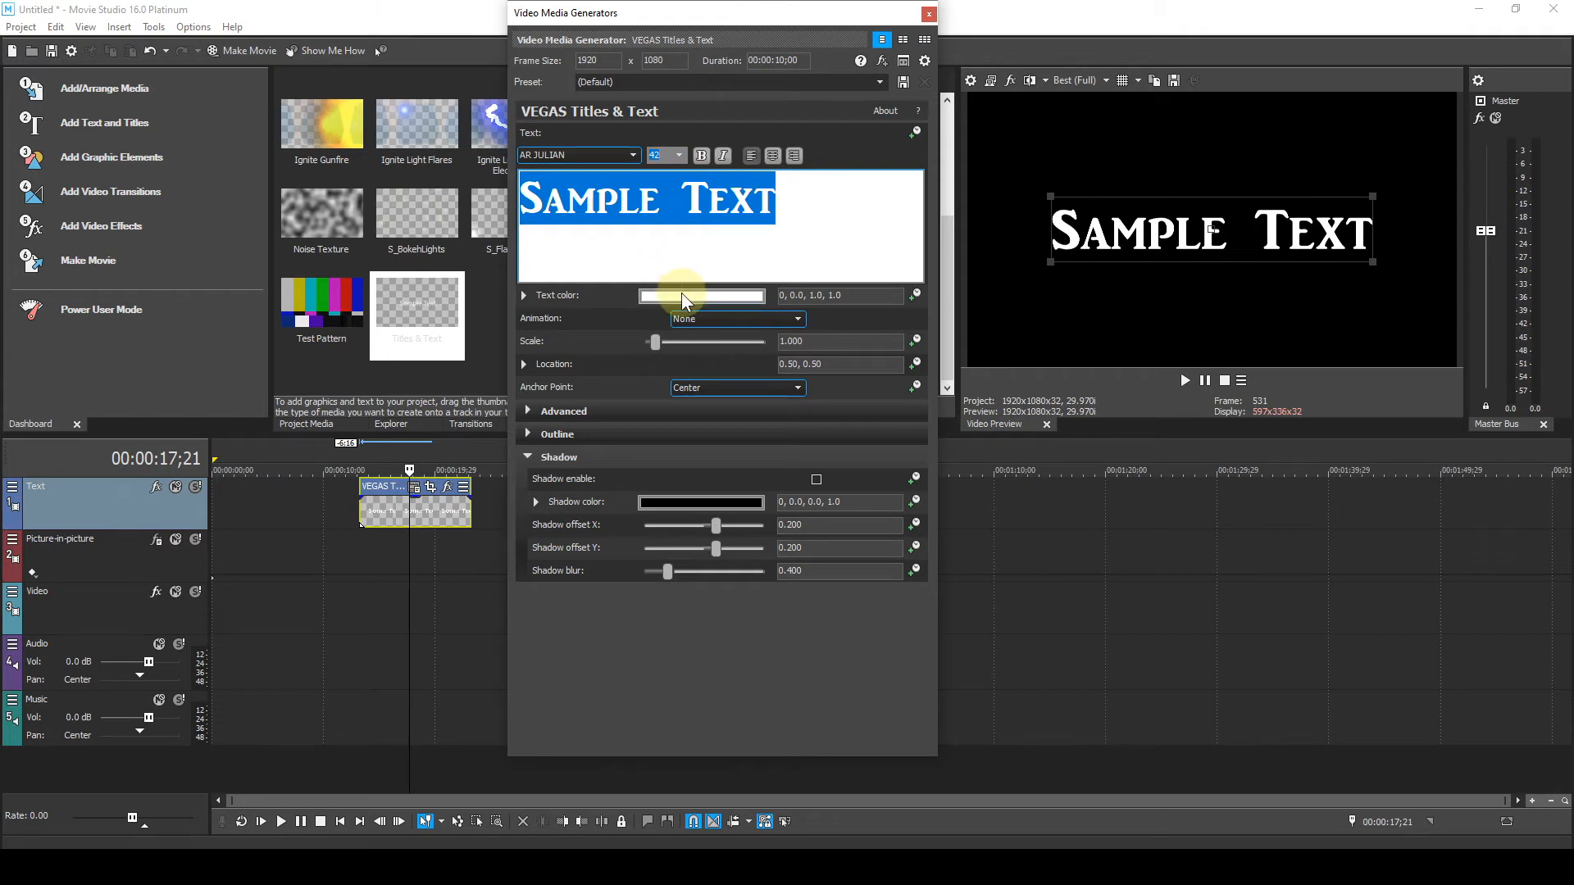
- Set the title's text color to blue with HSV values 247, 1.0, 1.0, 1.0
{"action": "left_click", "coordinate": [677, 295]}
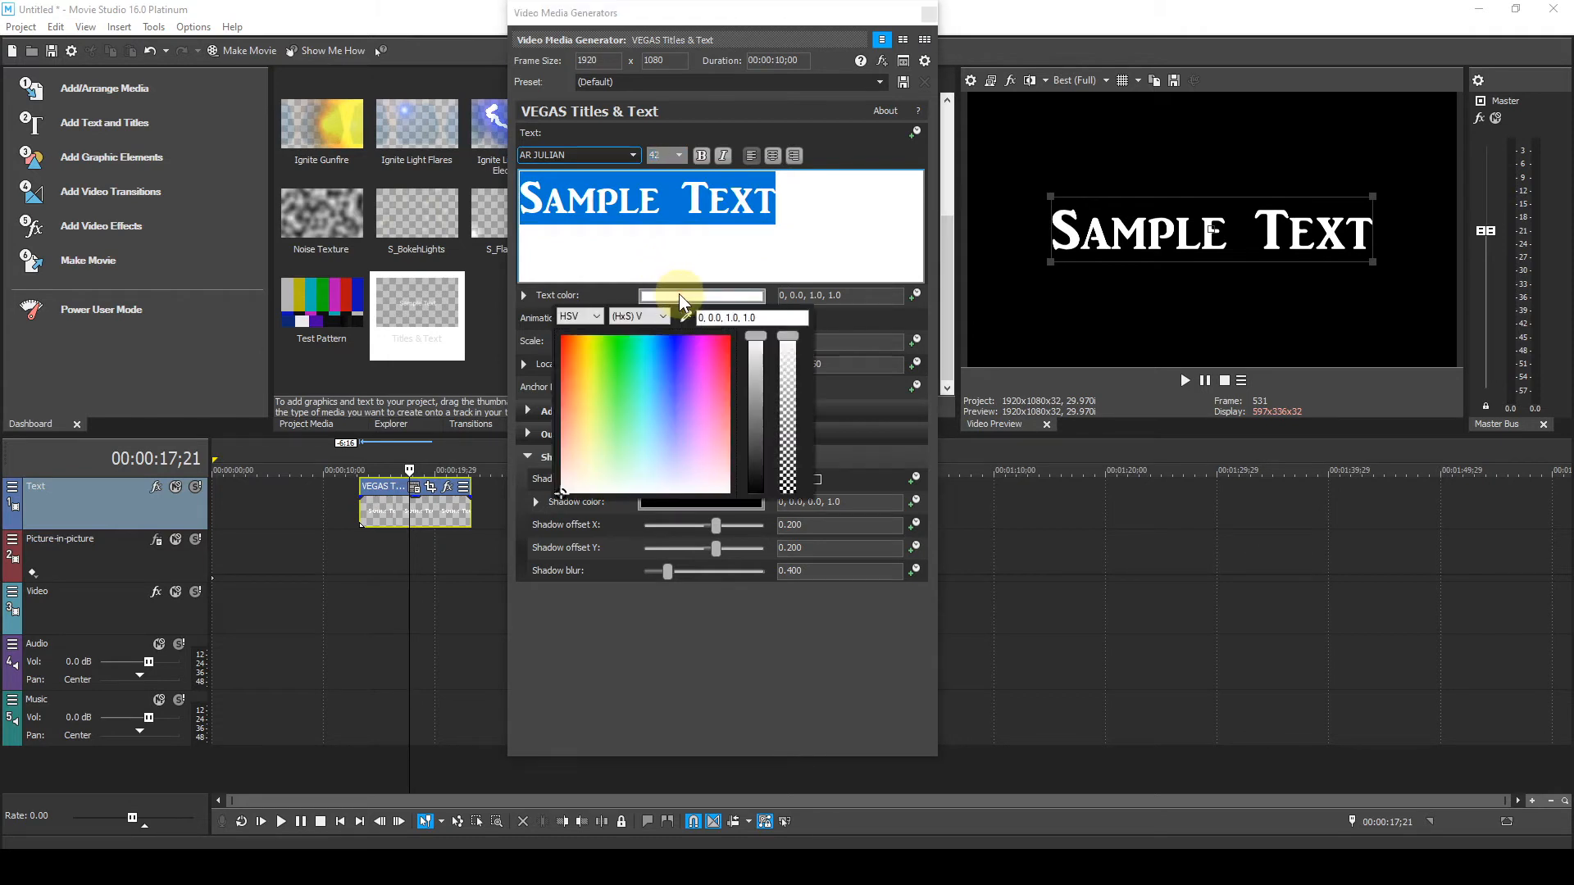
{"action": "left_click", "coordinate": [684, 340]}
{"action": "left_click_drag", "start_coordinate": [683, 338], "coordinate": [677, 336]}
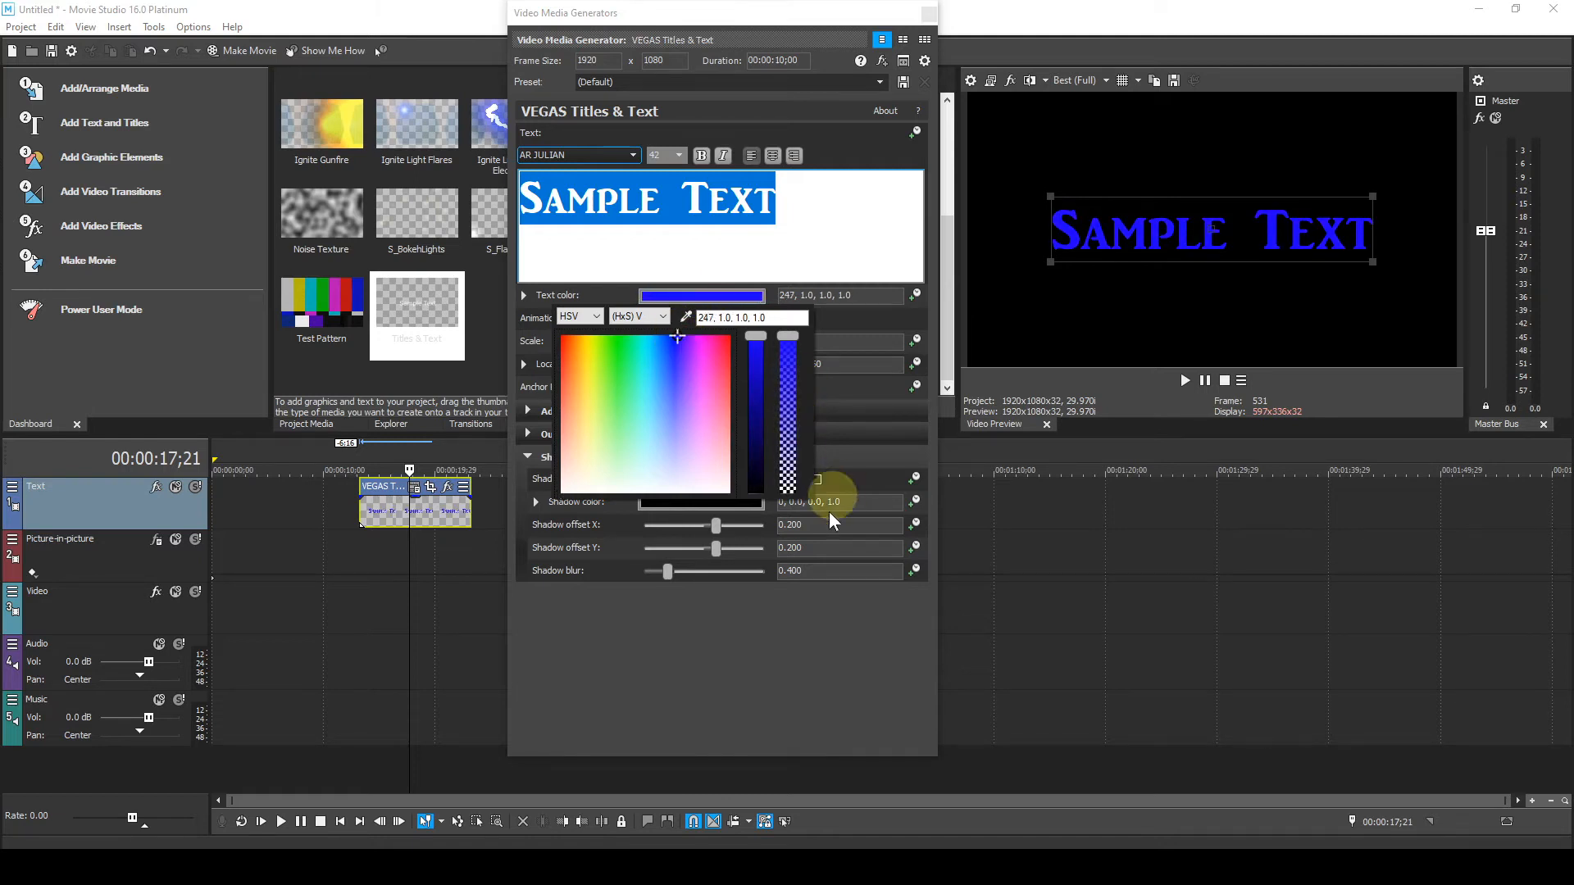
{"action": "left_click", "coordinate": [831, 619]}
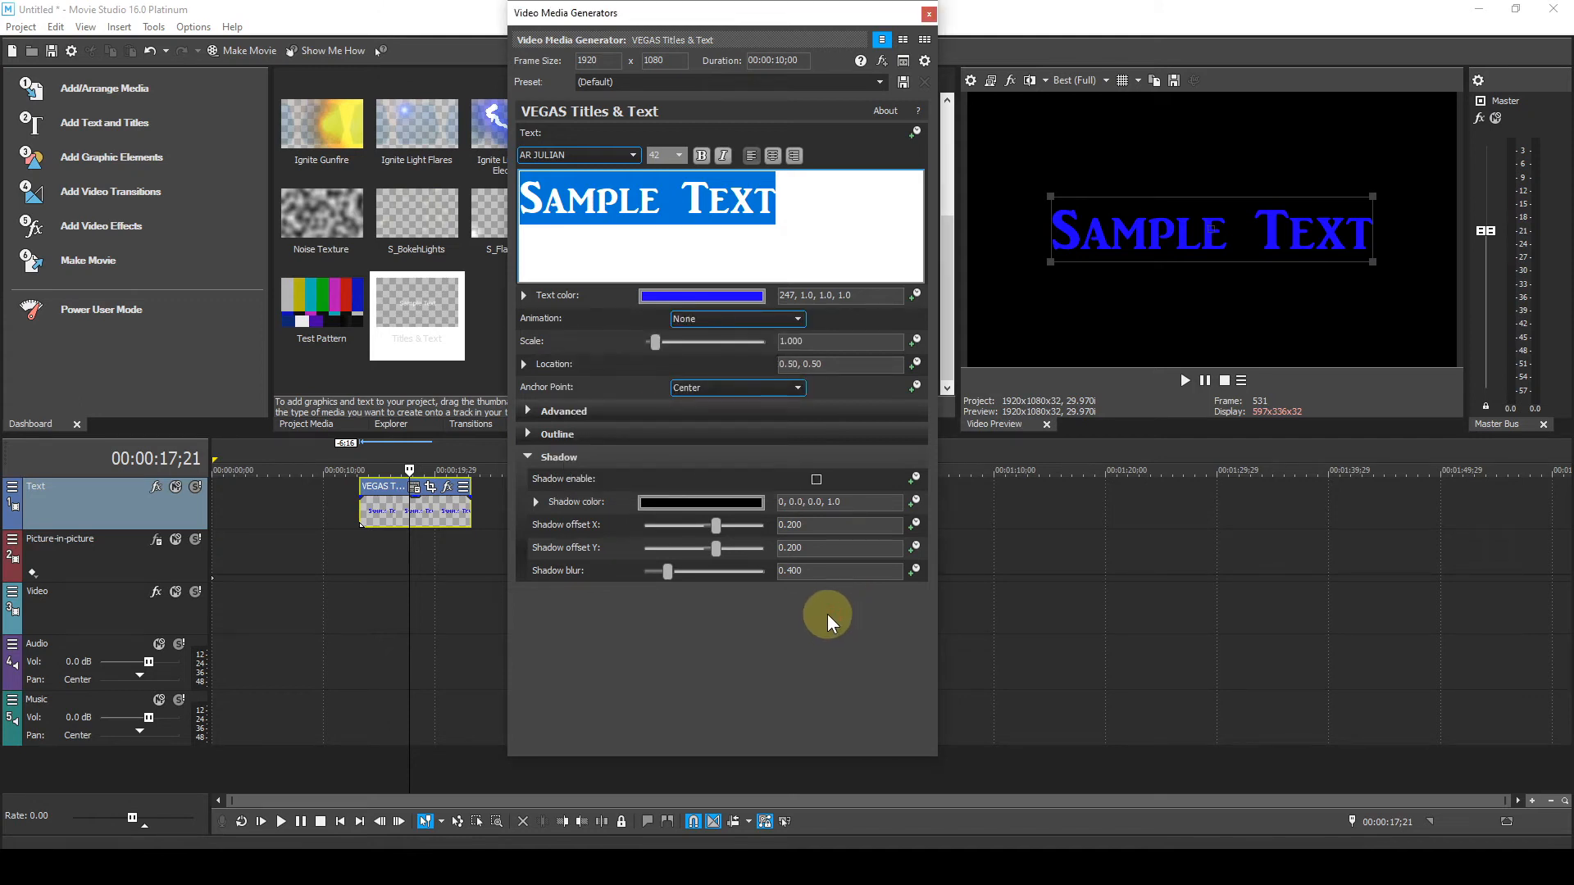
- Enable keyframing for the text color and add a yellow keyframe at 00:00:04;15 with HSV values 66, 0.75, 1.0, 1.0
{"action": "left_click", "coordinate": [915, 295]}
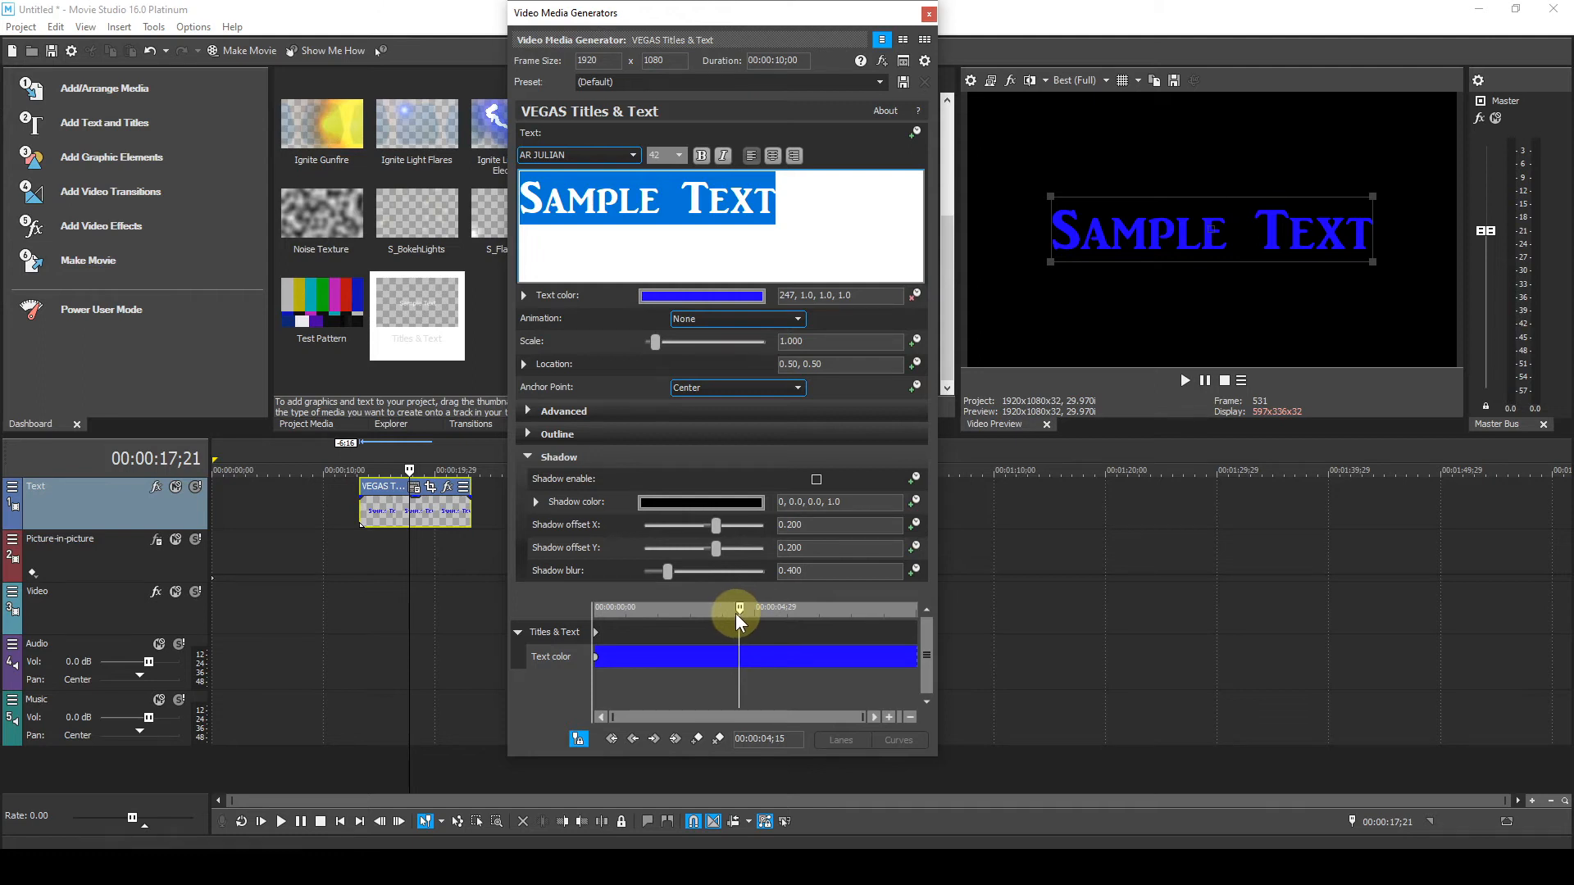
{"action": "left_click", "coordinate": [724, 296]}
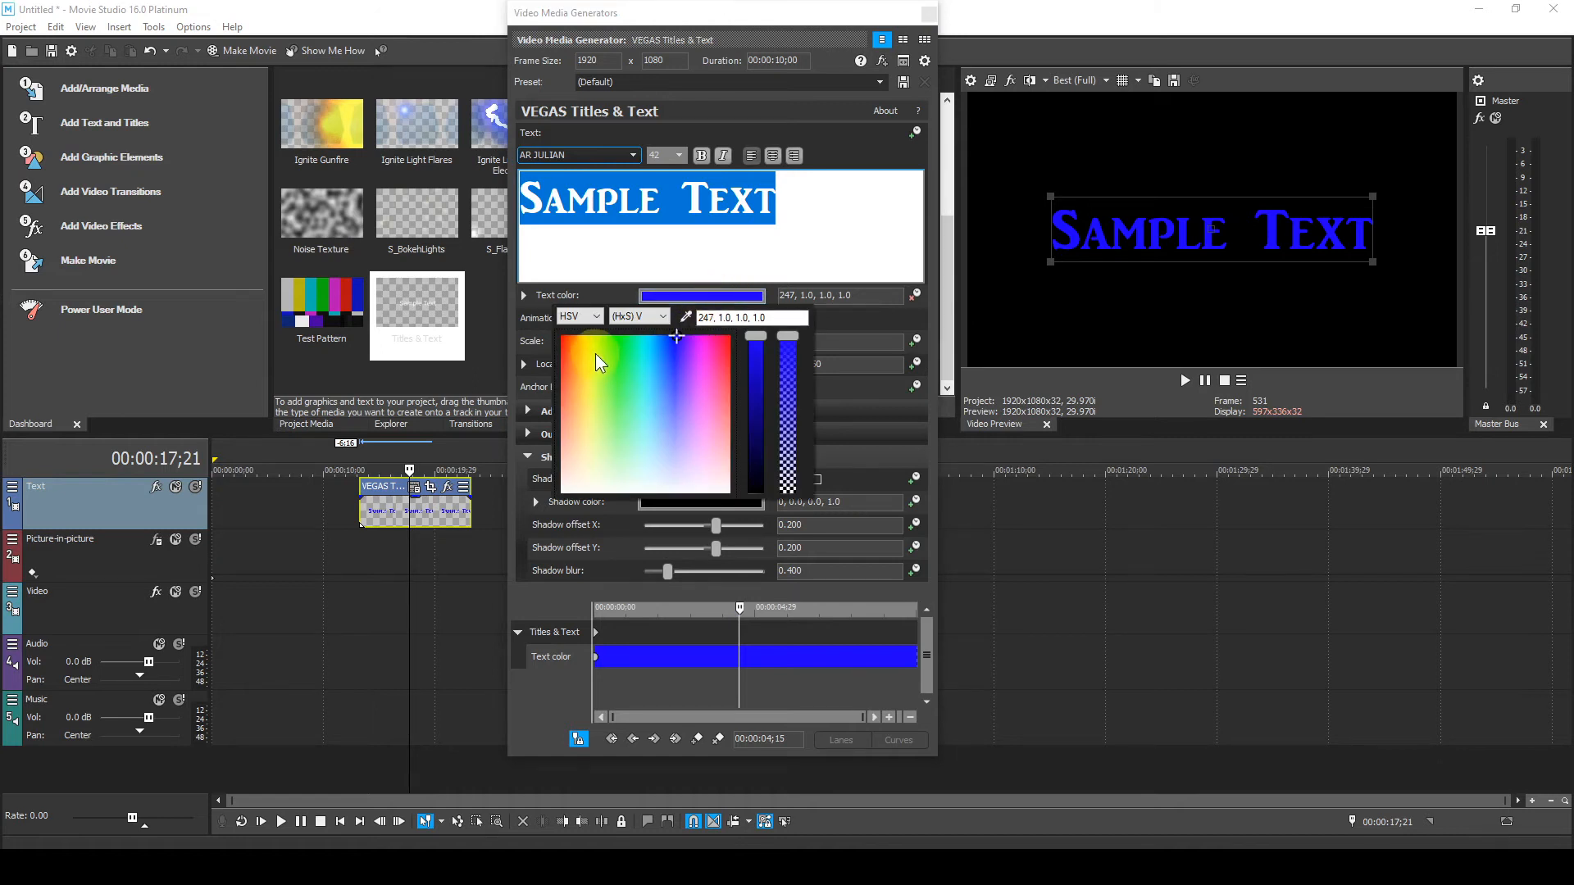
{"action": "left_click", "coordinate": [591, 375]}
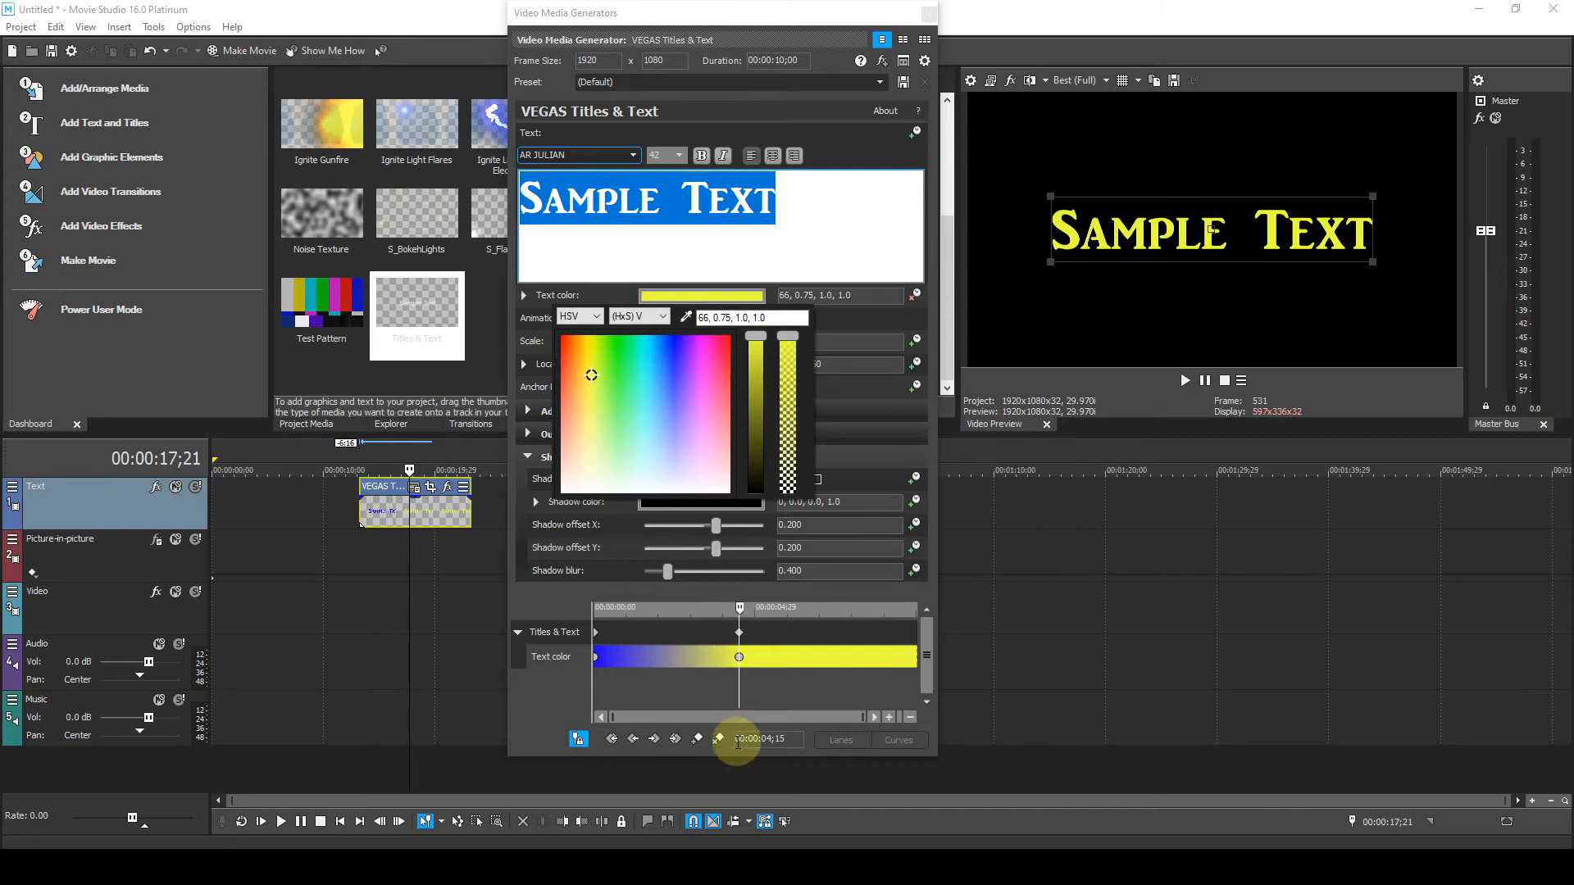
{"action": "left_click", "coordinate": [774, 694]}
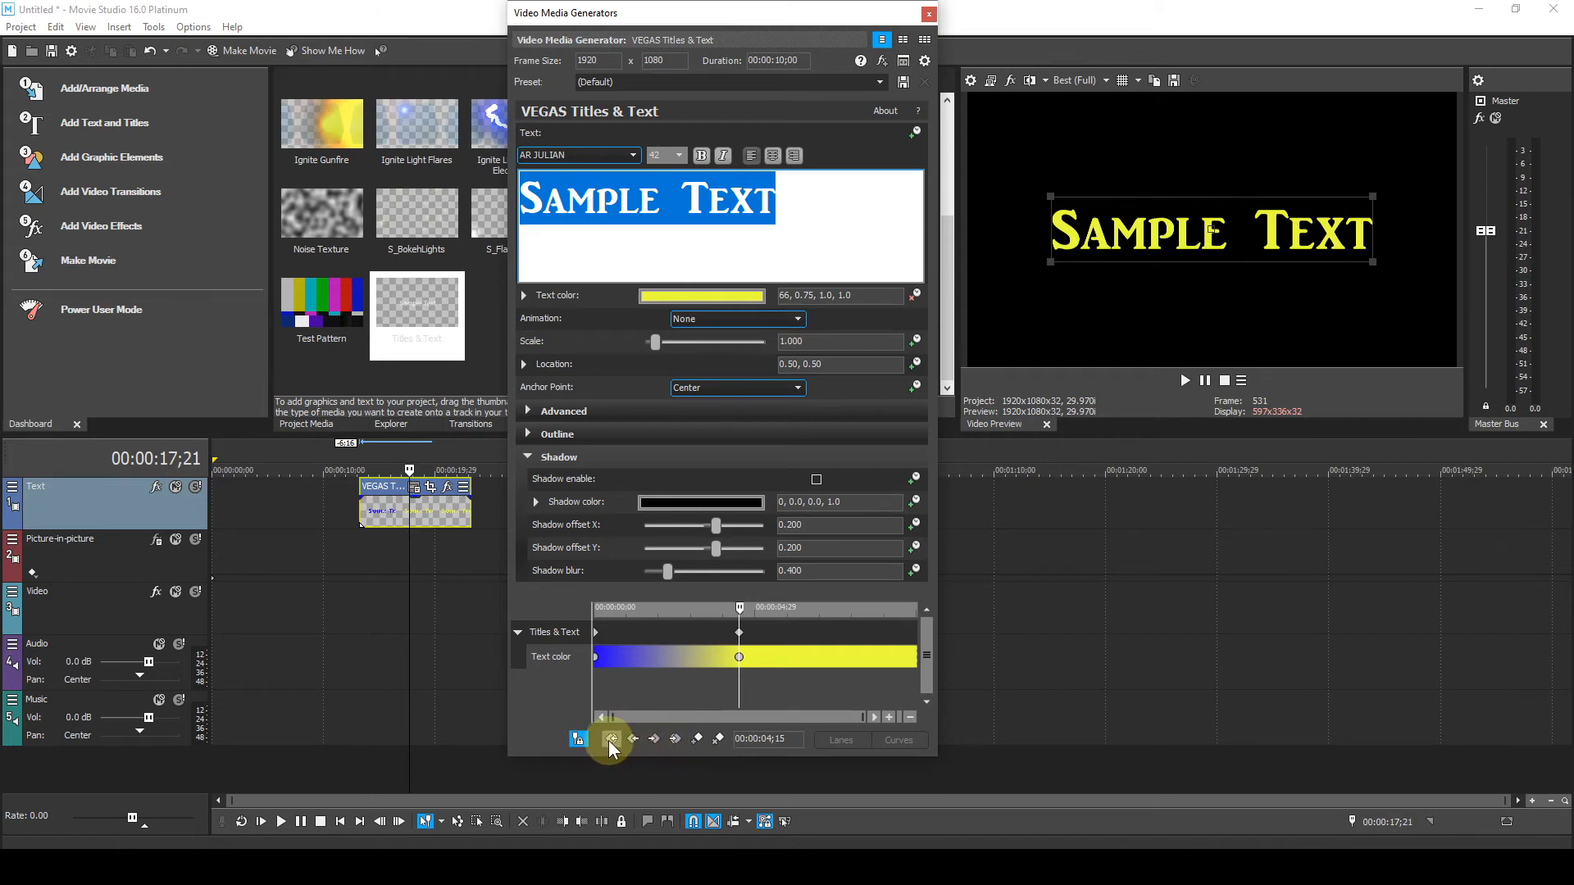
- Toggle Sync Cursor to Media Timeline off and on, and step back and forth between the blue and yellow keyframes
{"action": "left_click", "coordinate": [582, 739]}
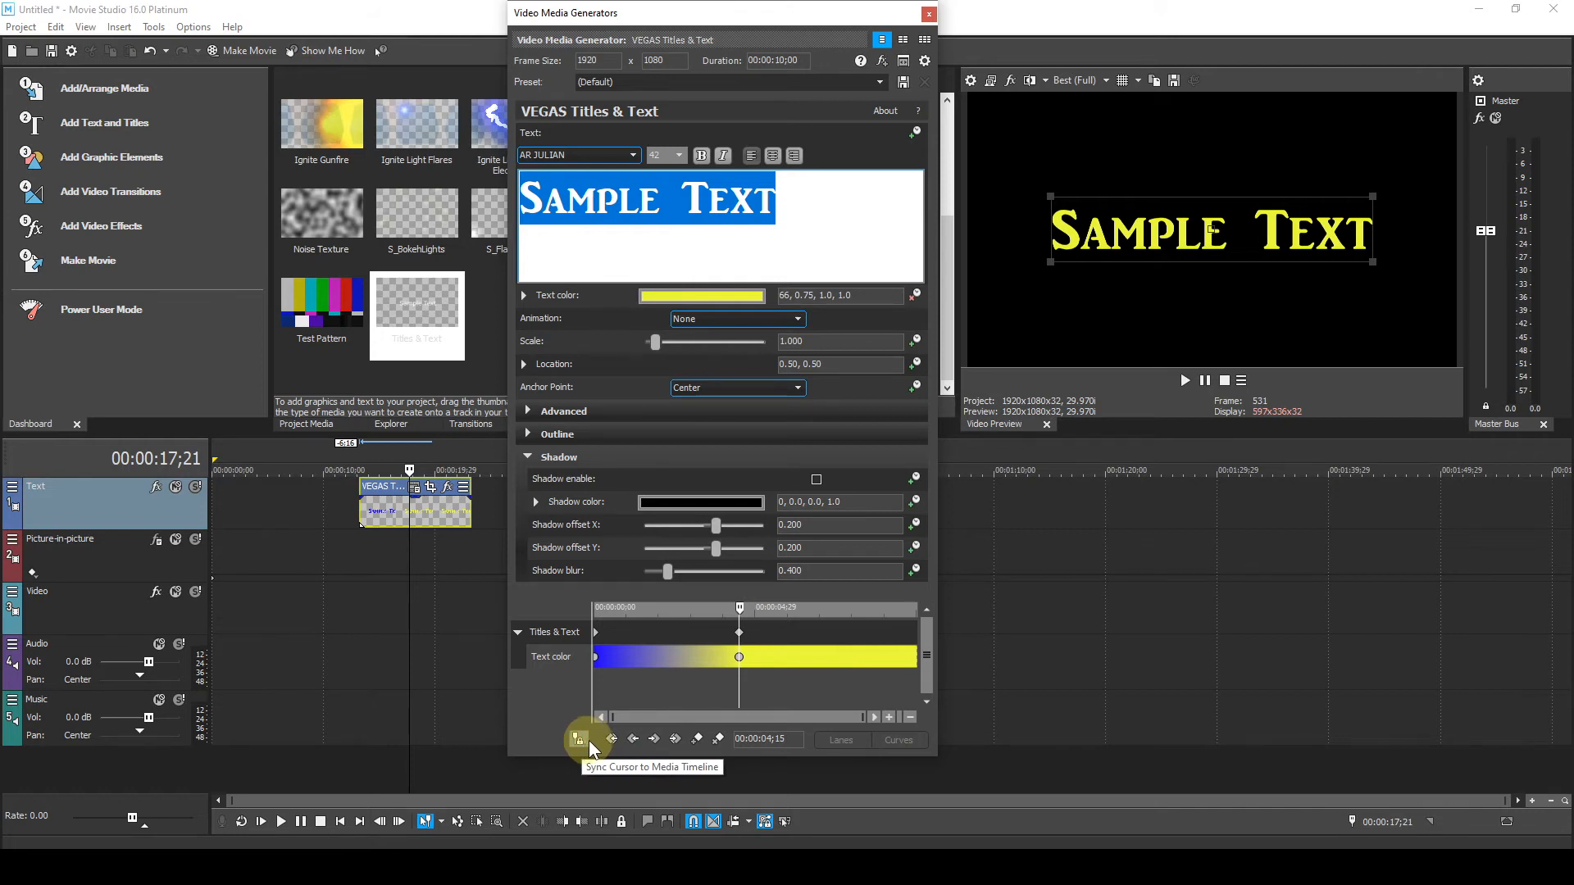
{"action": "left_click", "coordinate": [587, 740]}
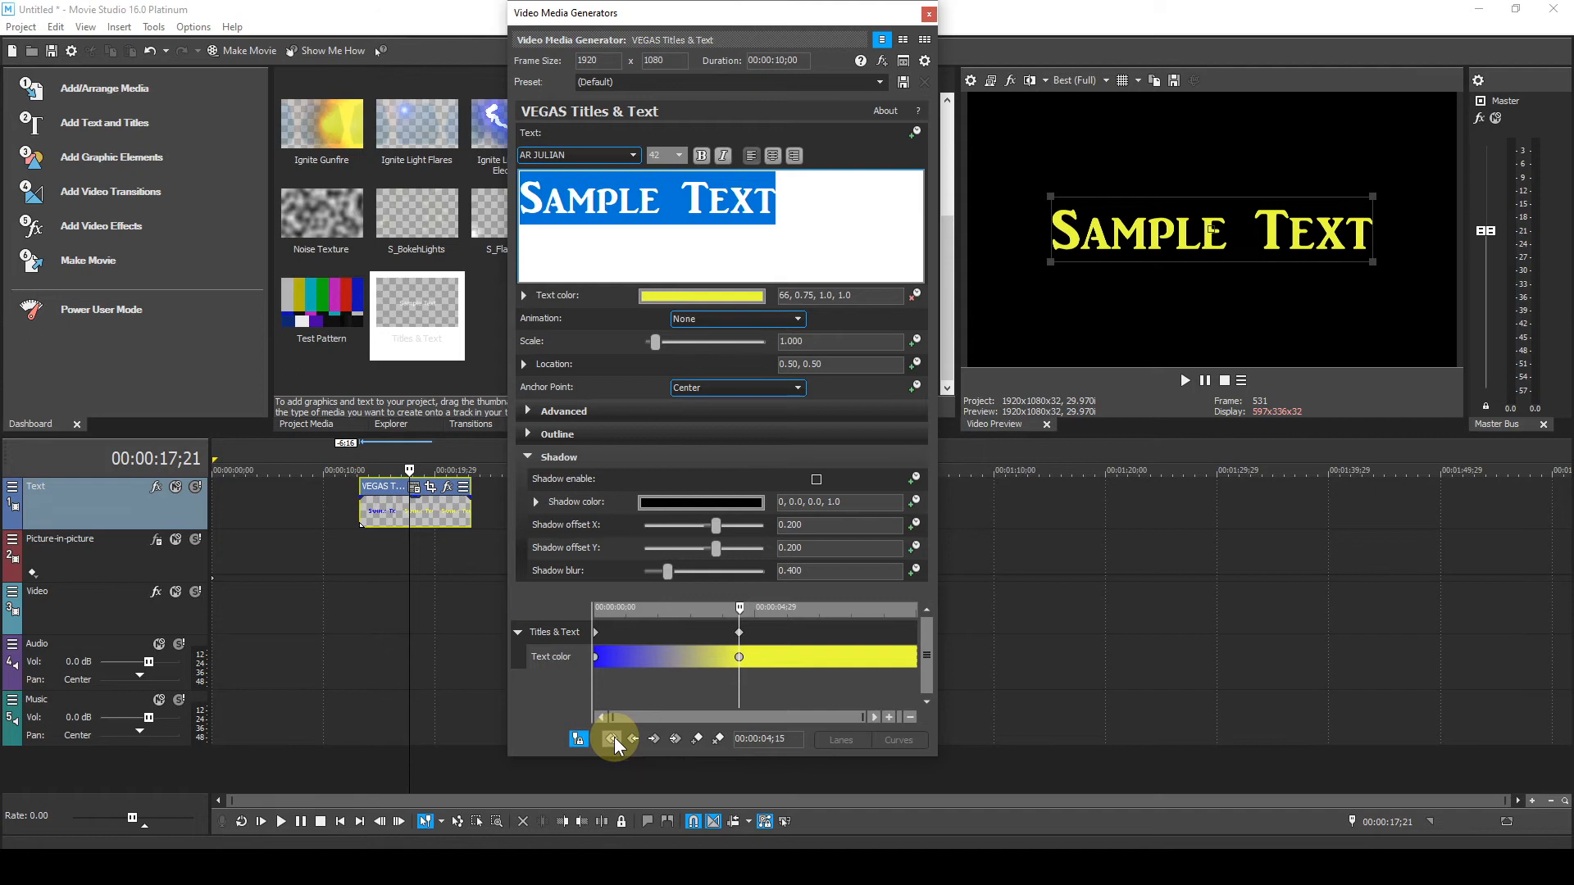
{"action": "left_click", "coordinate": [614, 741]}
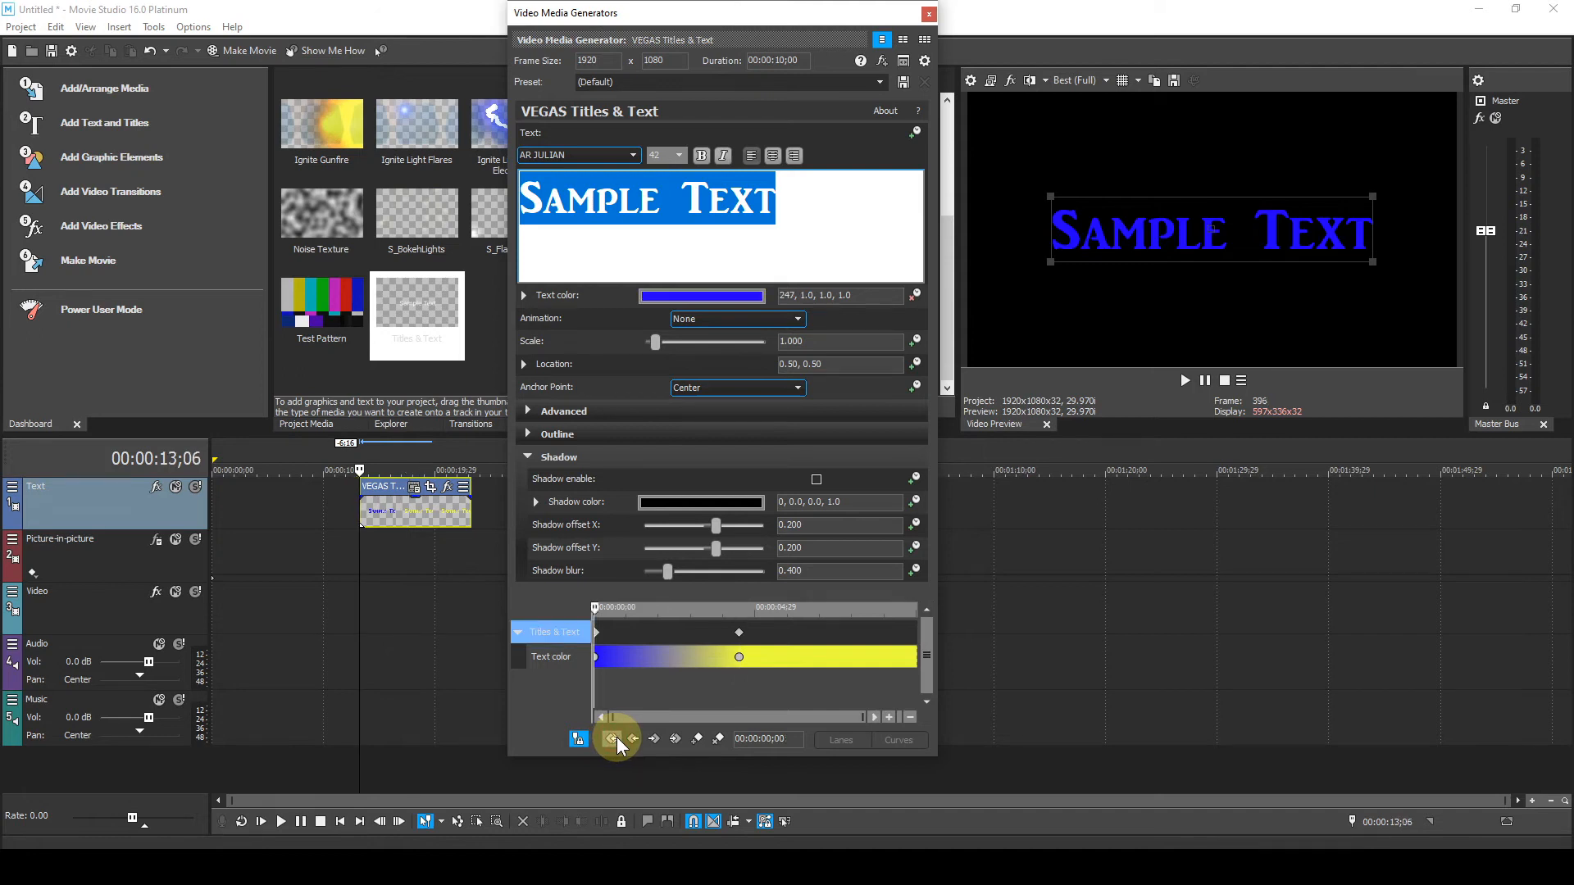
{"action": "left_click", "coordinate": [659, 738]}
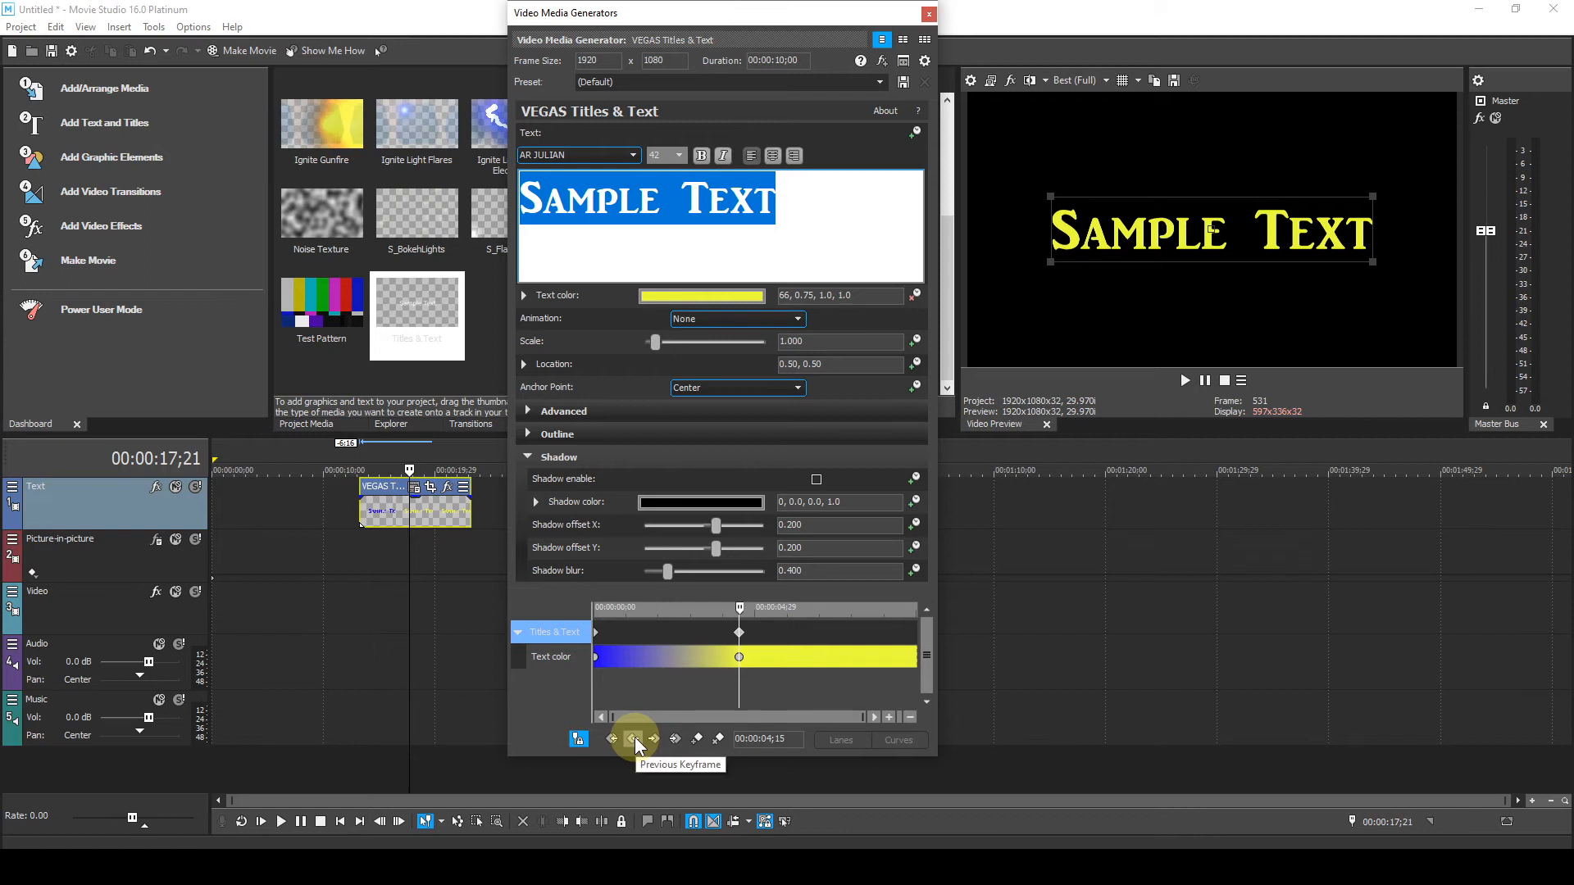
{"action": "left_click", "coordinate": [635, 740]}
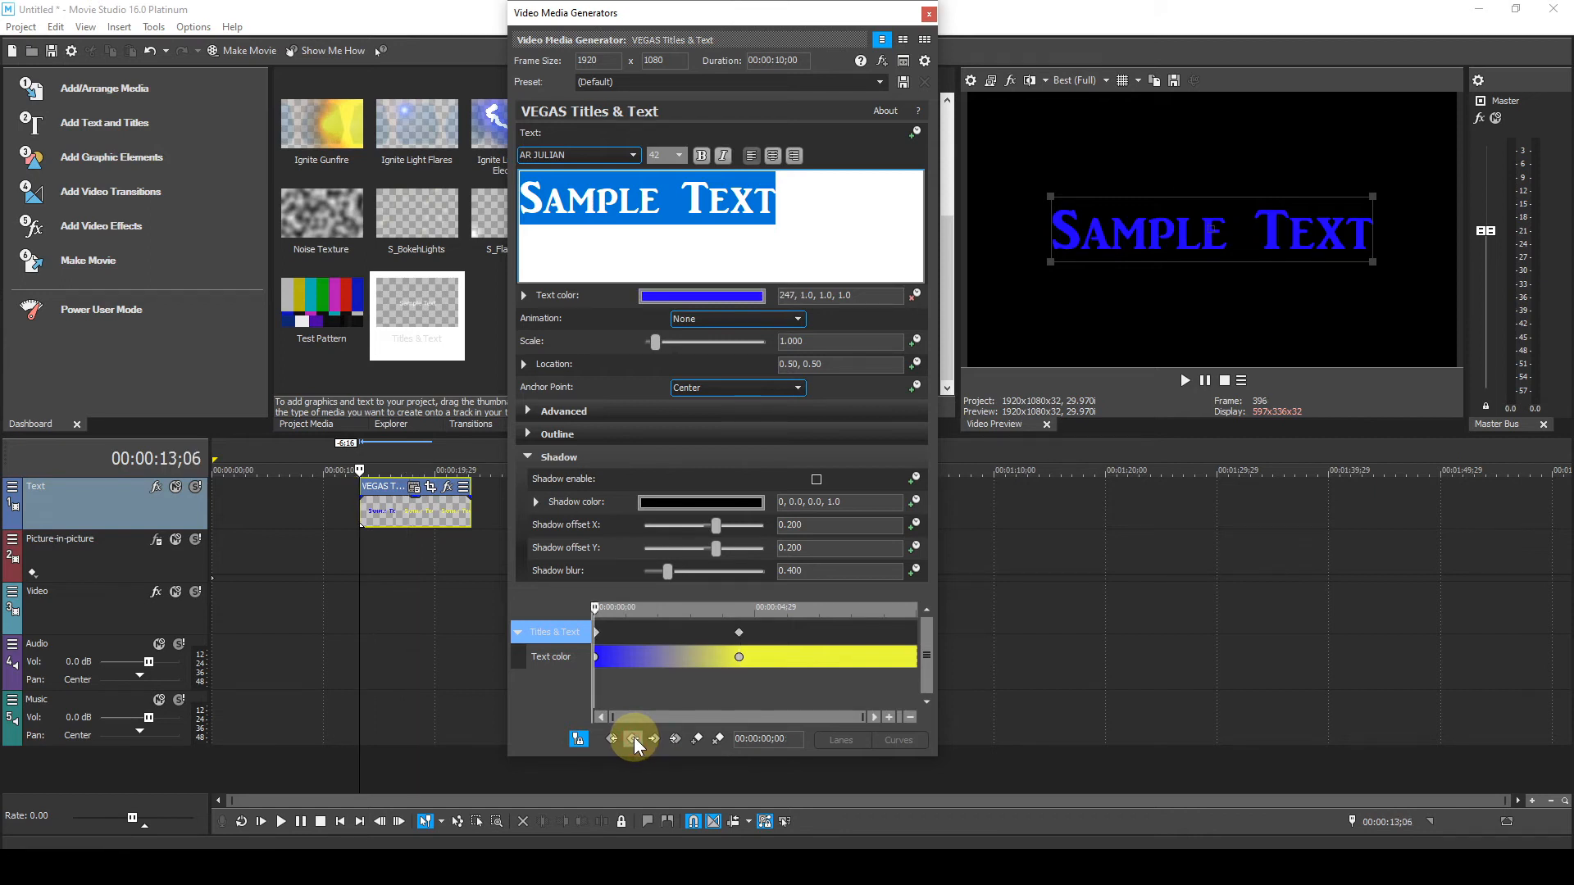
{"action": "left_click", "coordinate": [680, 740]}
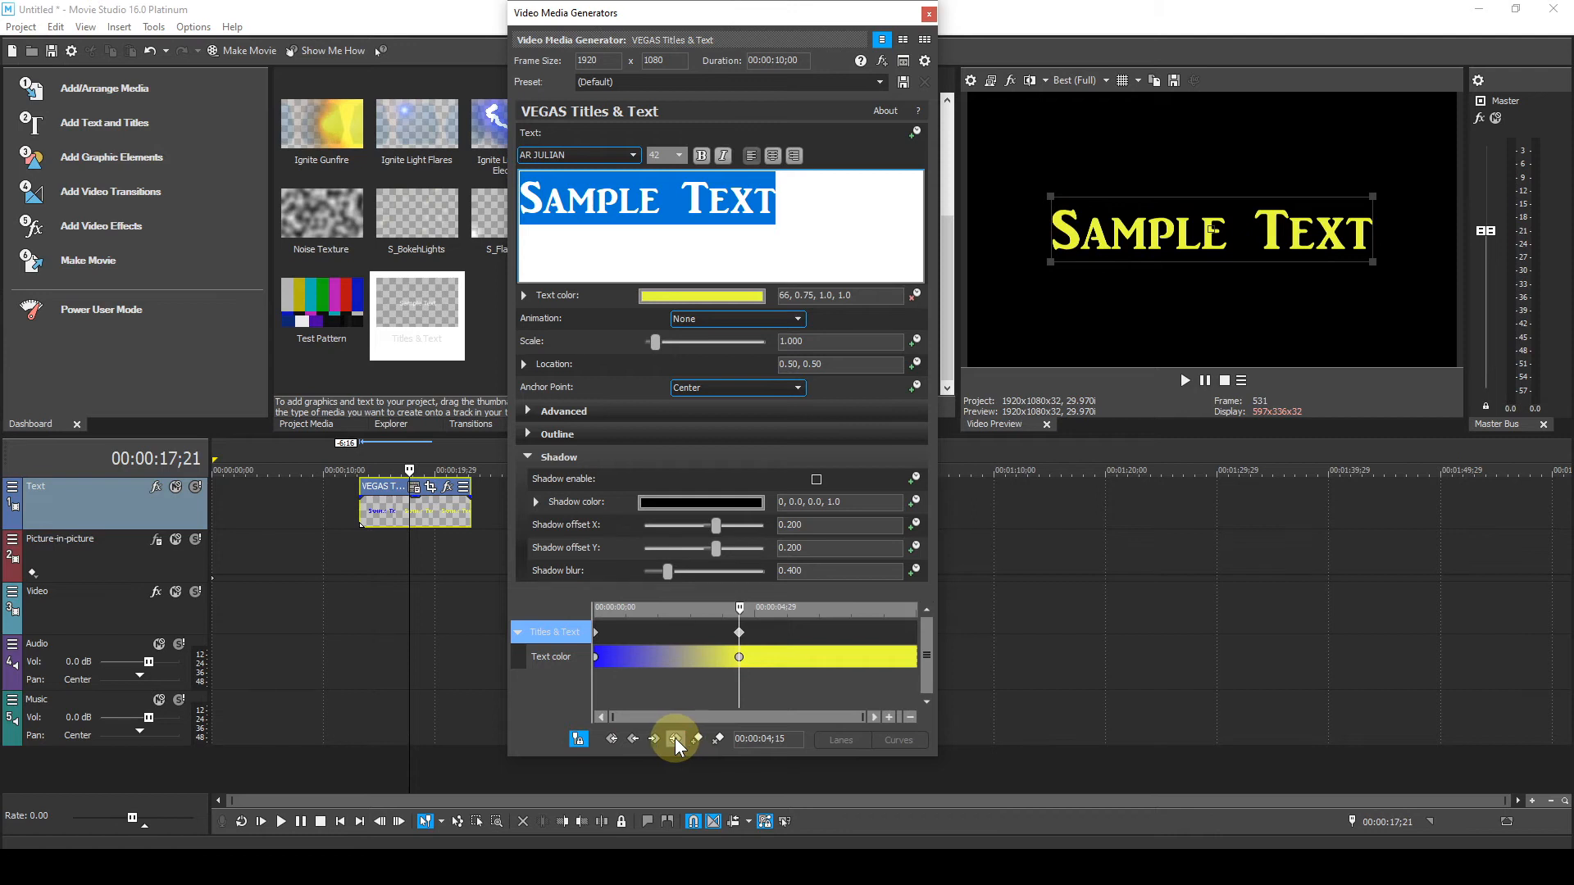
- Create a keyframe at 00:00:07;03 and set its text color to green with HSV values 139, 0.96, 1.0, 1.0
{"action": "left_click", "coordinate": [823, 631]}
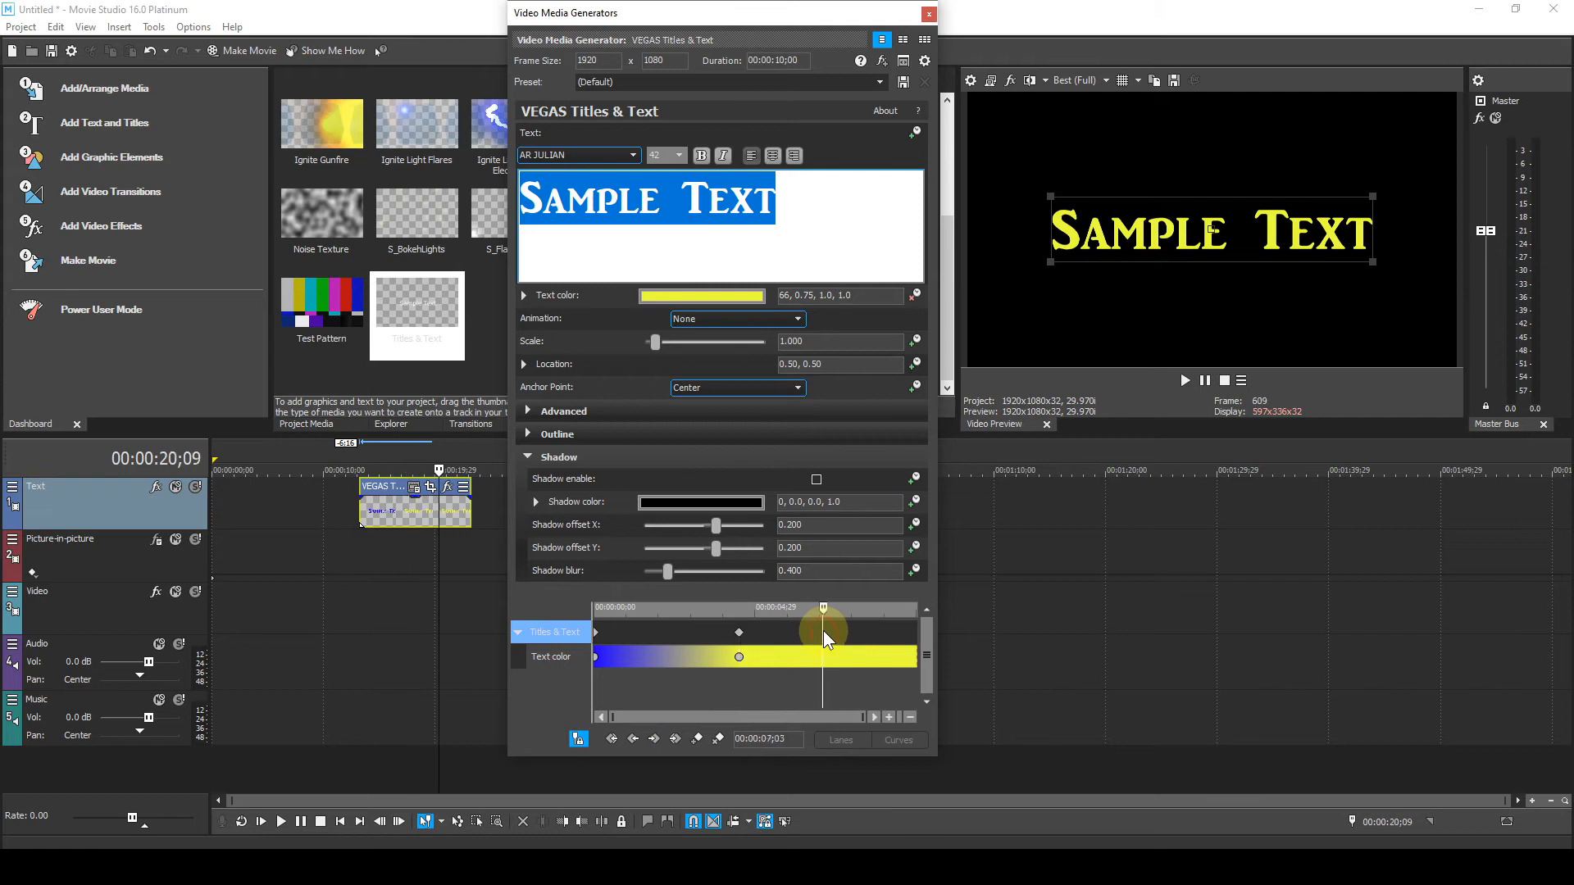
{"action": "left_click", "coordinate": [700, 740]}
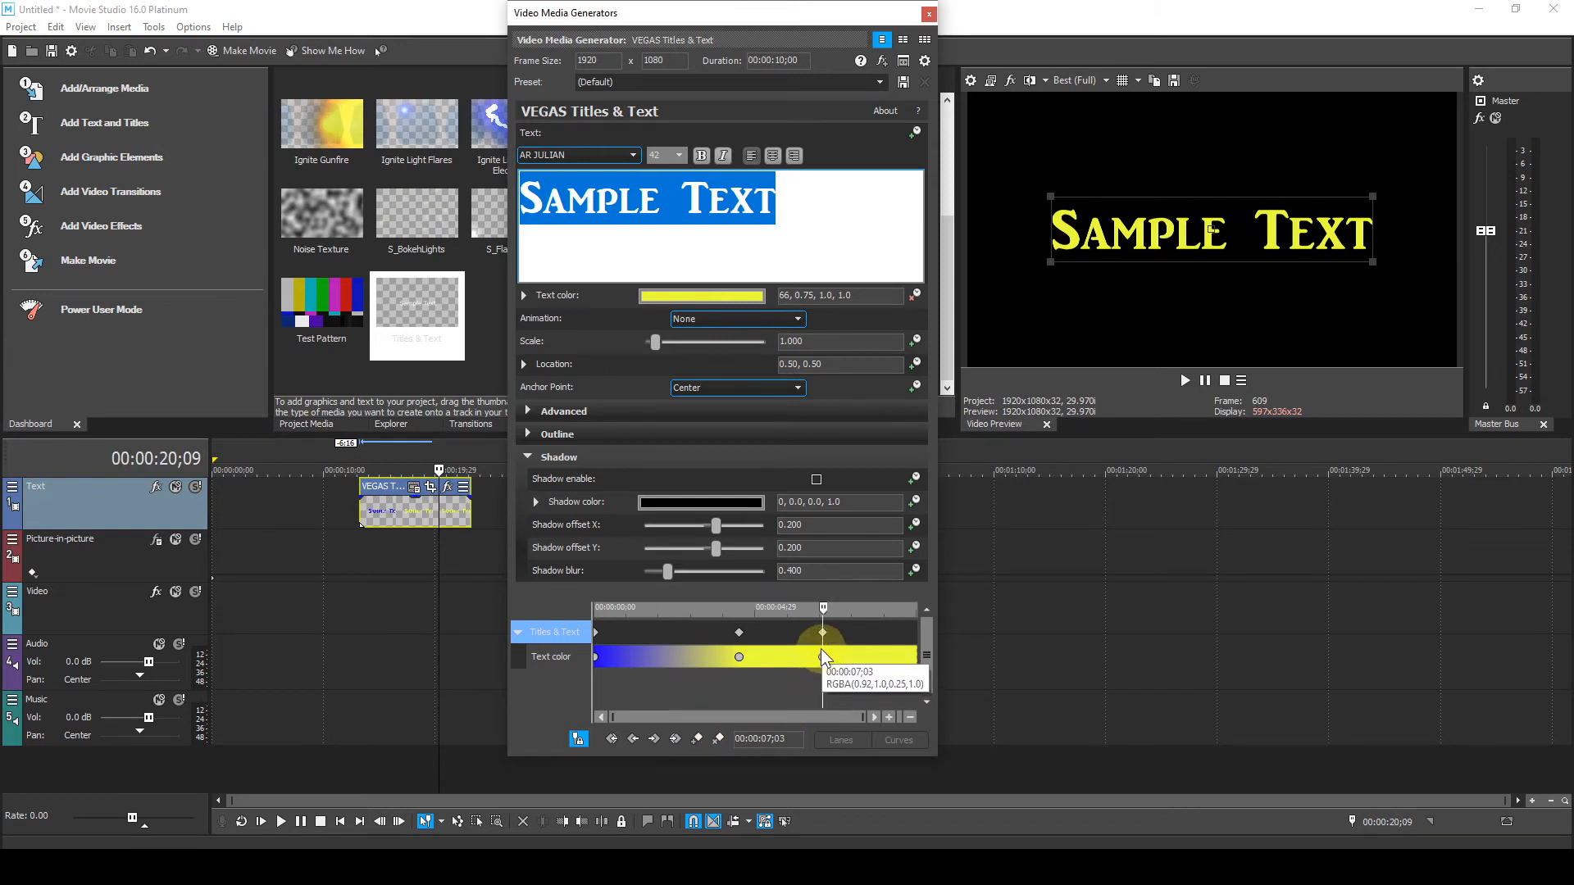
{"action": "left_click", "coordinate": [721, 297]}
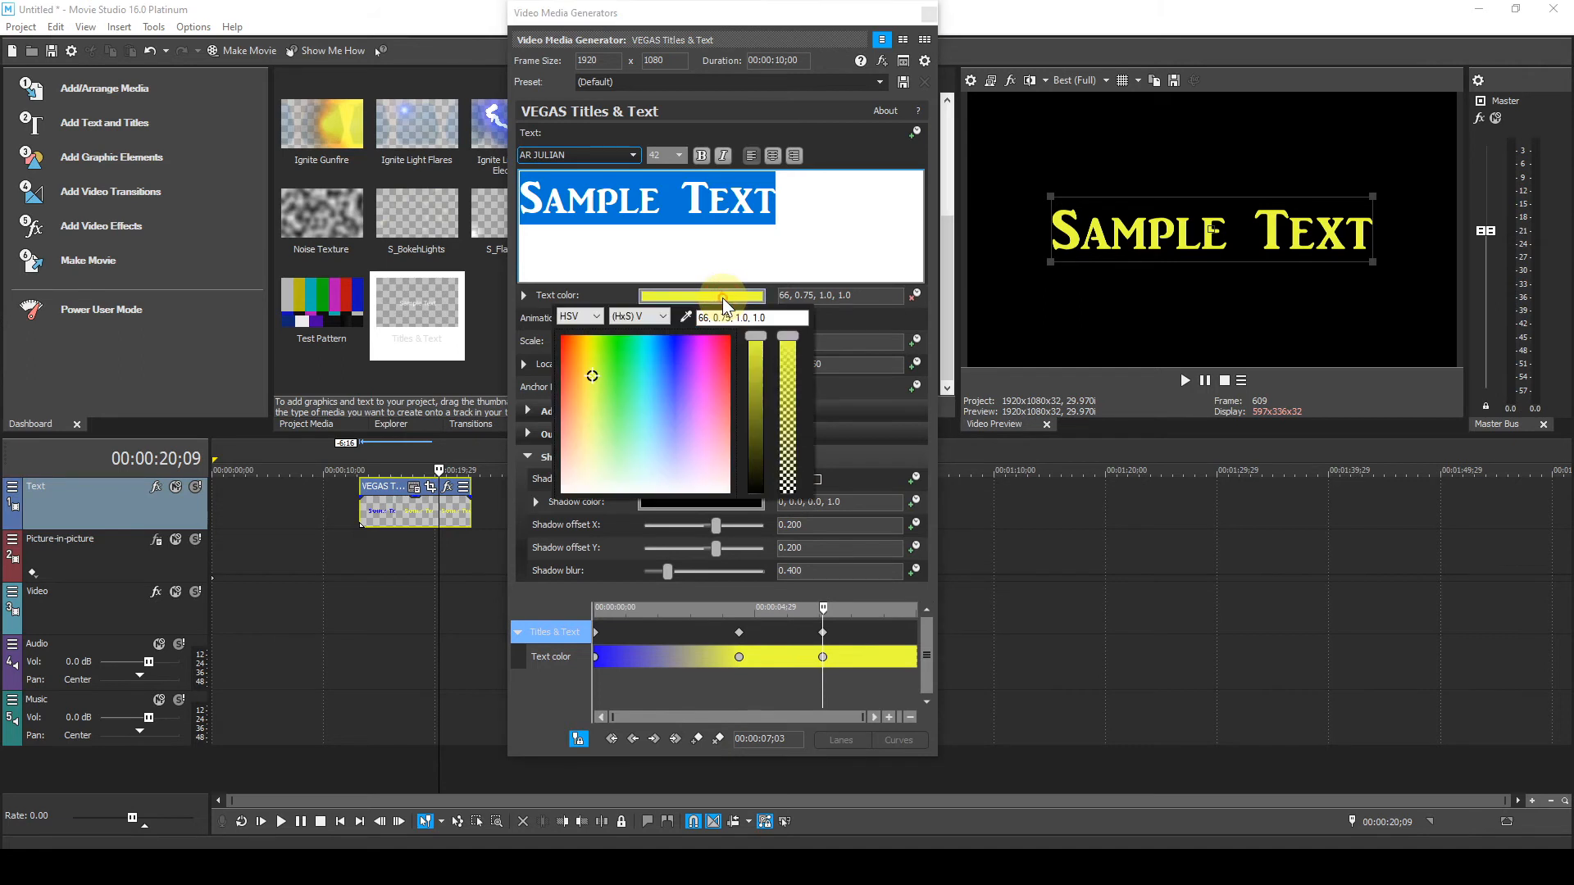
{"action": "left_click", "coordinate": [627, 341]}
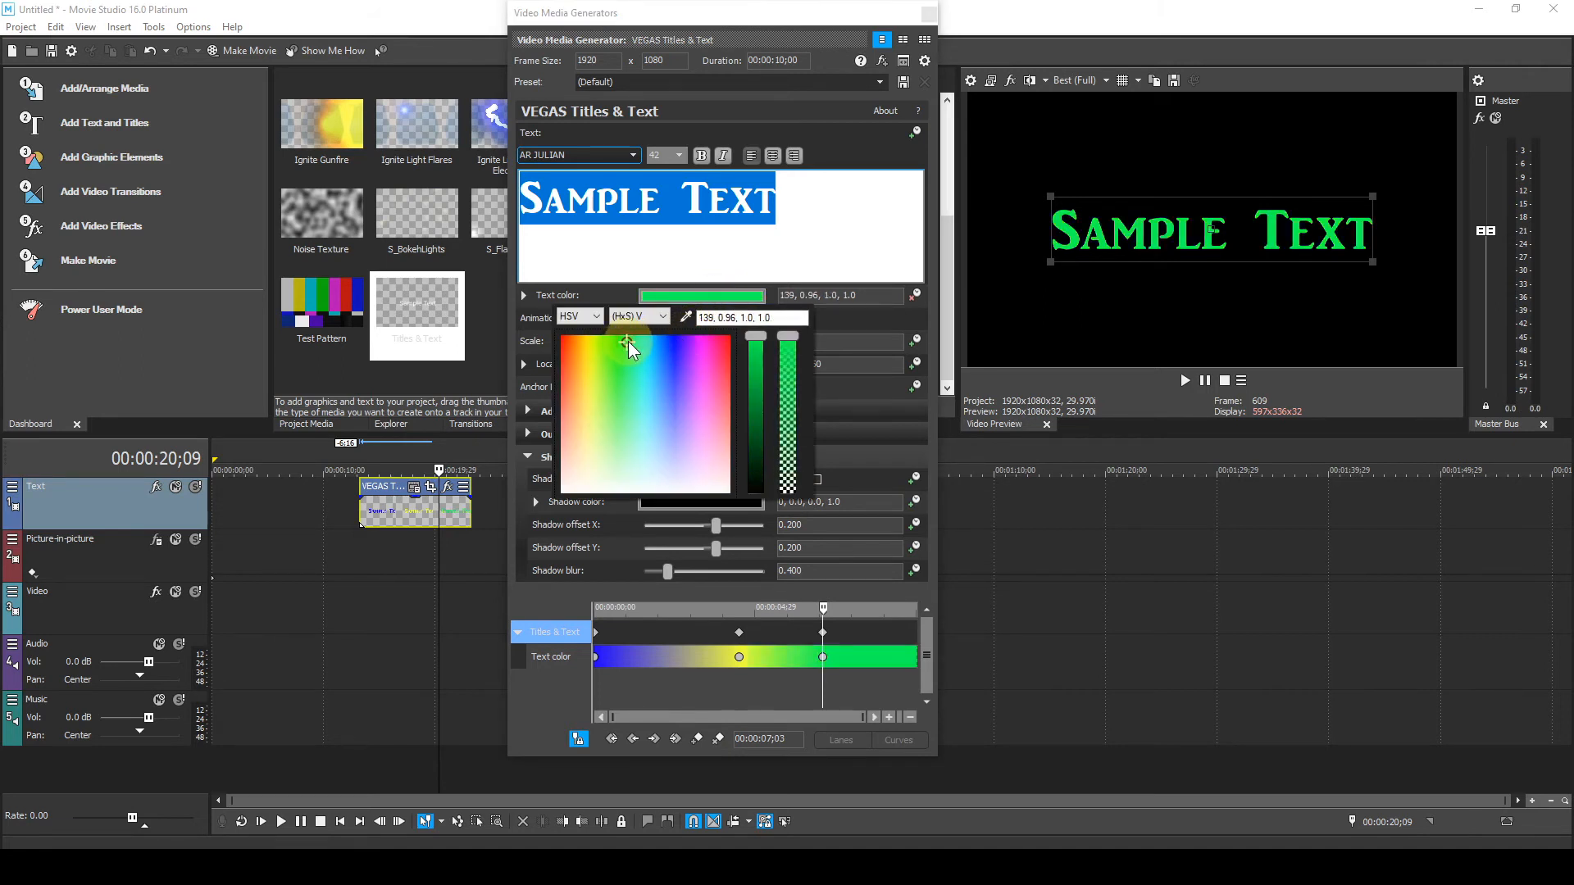
{"action": "left_click", "coordinate": [958, 687]}
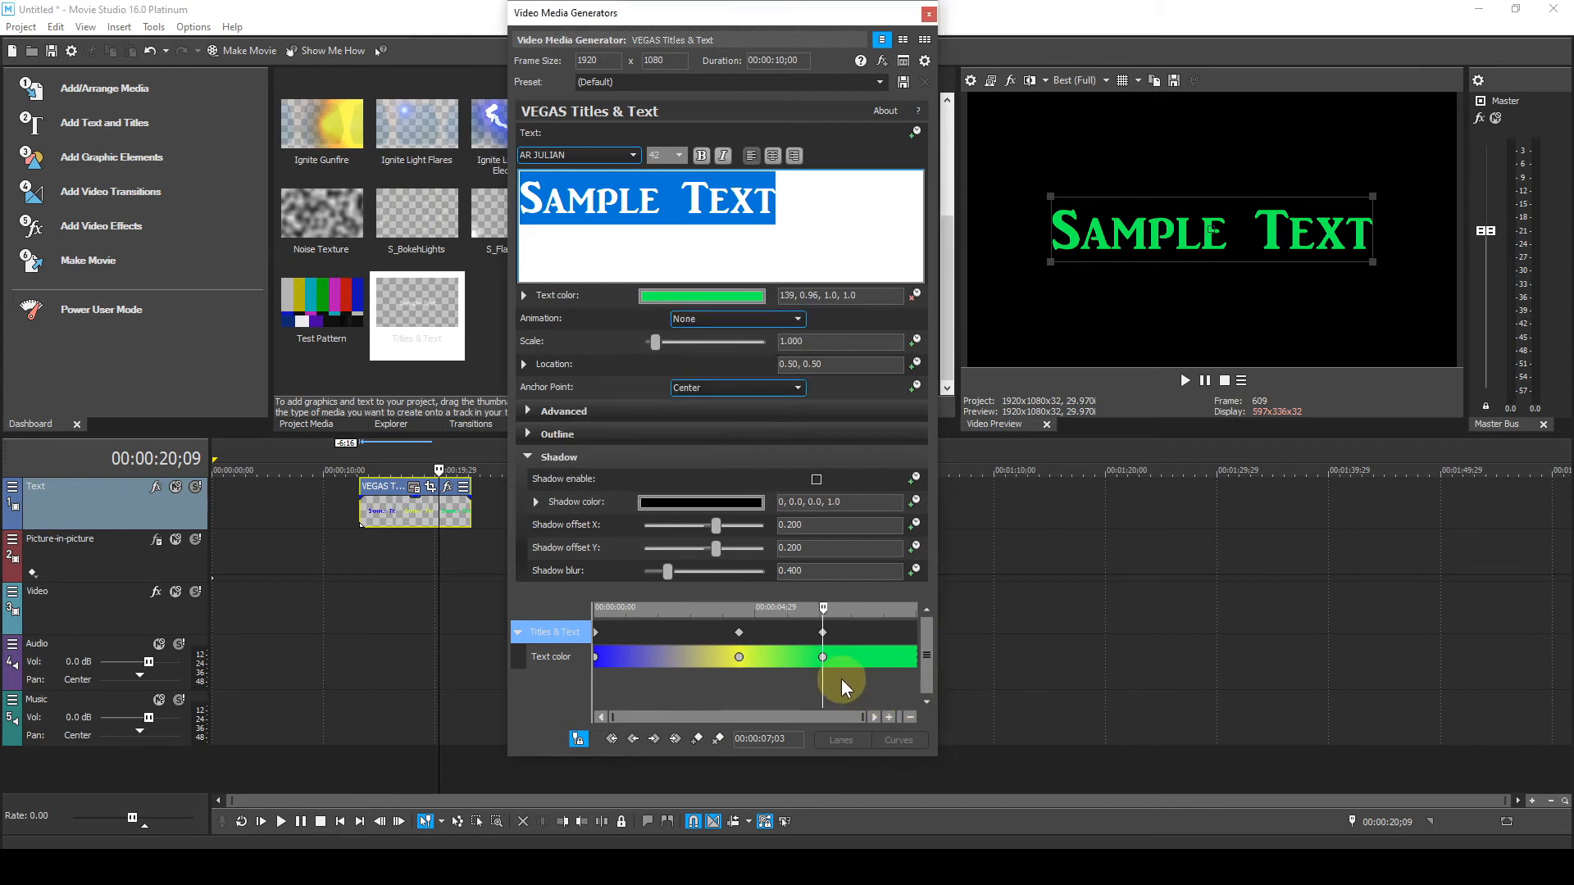
- Create a keyframe at 00:00:09;01 and set its text color to light pink with HSV values 0, 0.37, 1.0, 1.0
{"action": "mouse_move", "coordinate": [825, 659]}
{"action": "left_click", "coordinate": [886, 629]}
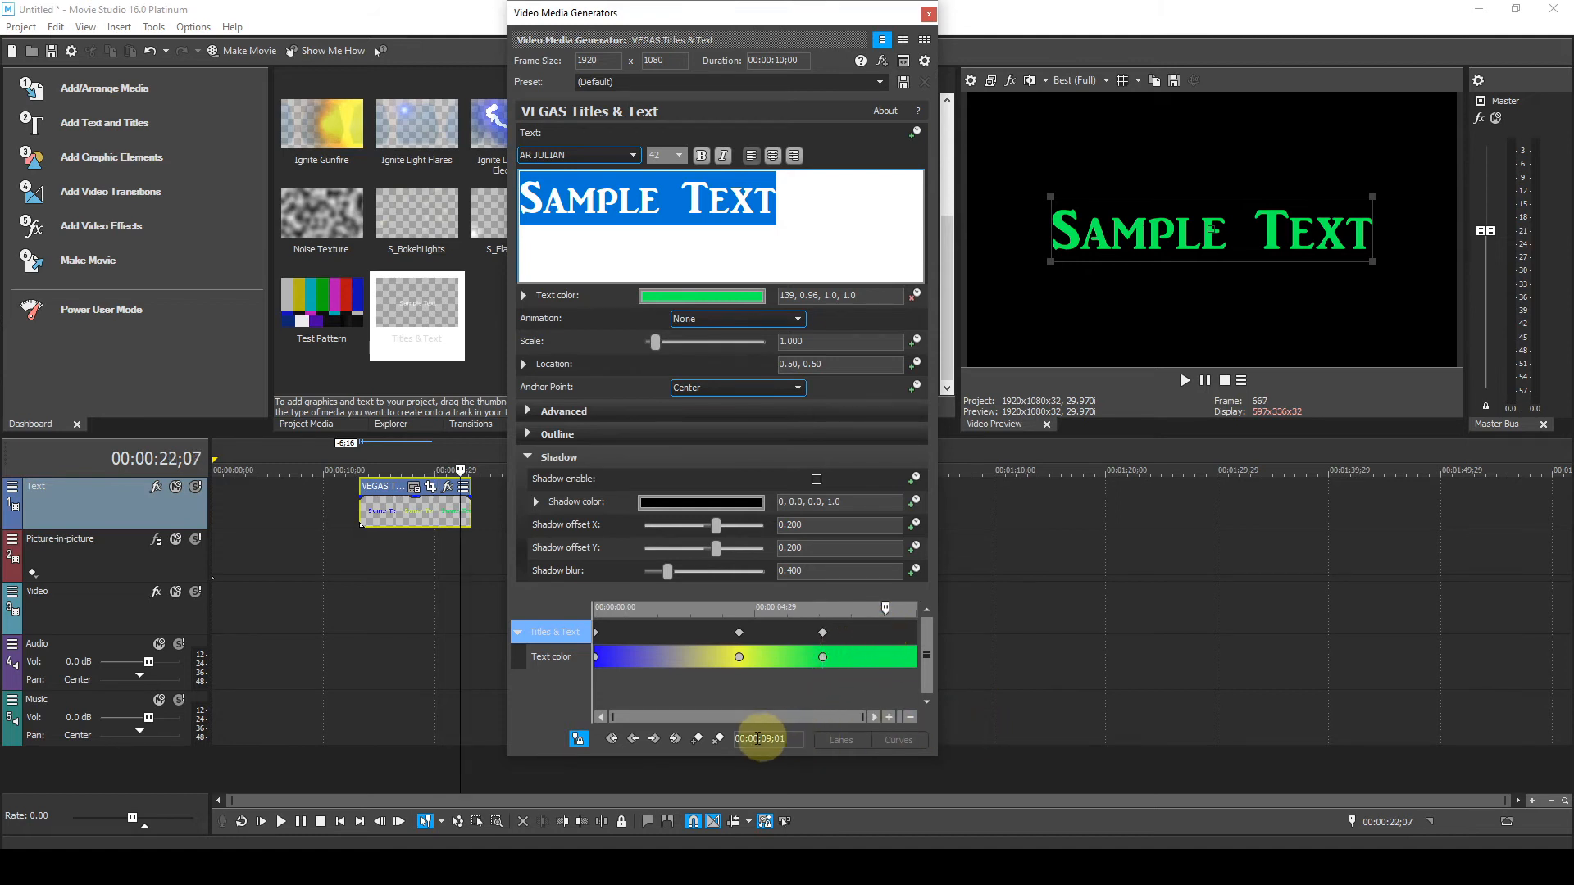
{"action": "left_click", "coordinate": [700, 739]}
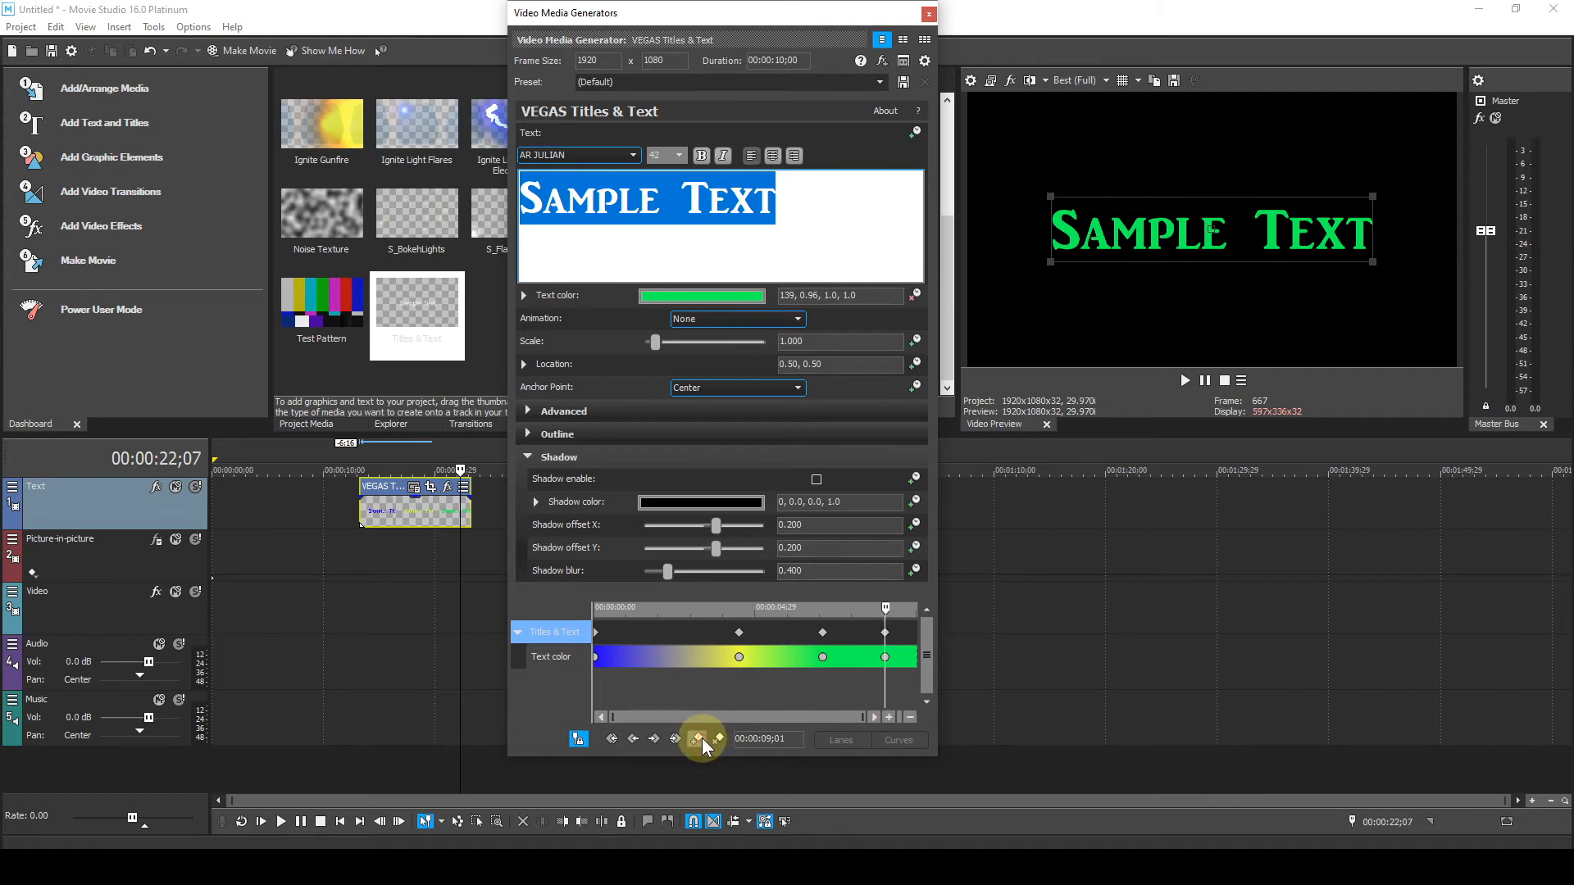
{"action": "left_click", "coordinate": [735, 297]}
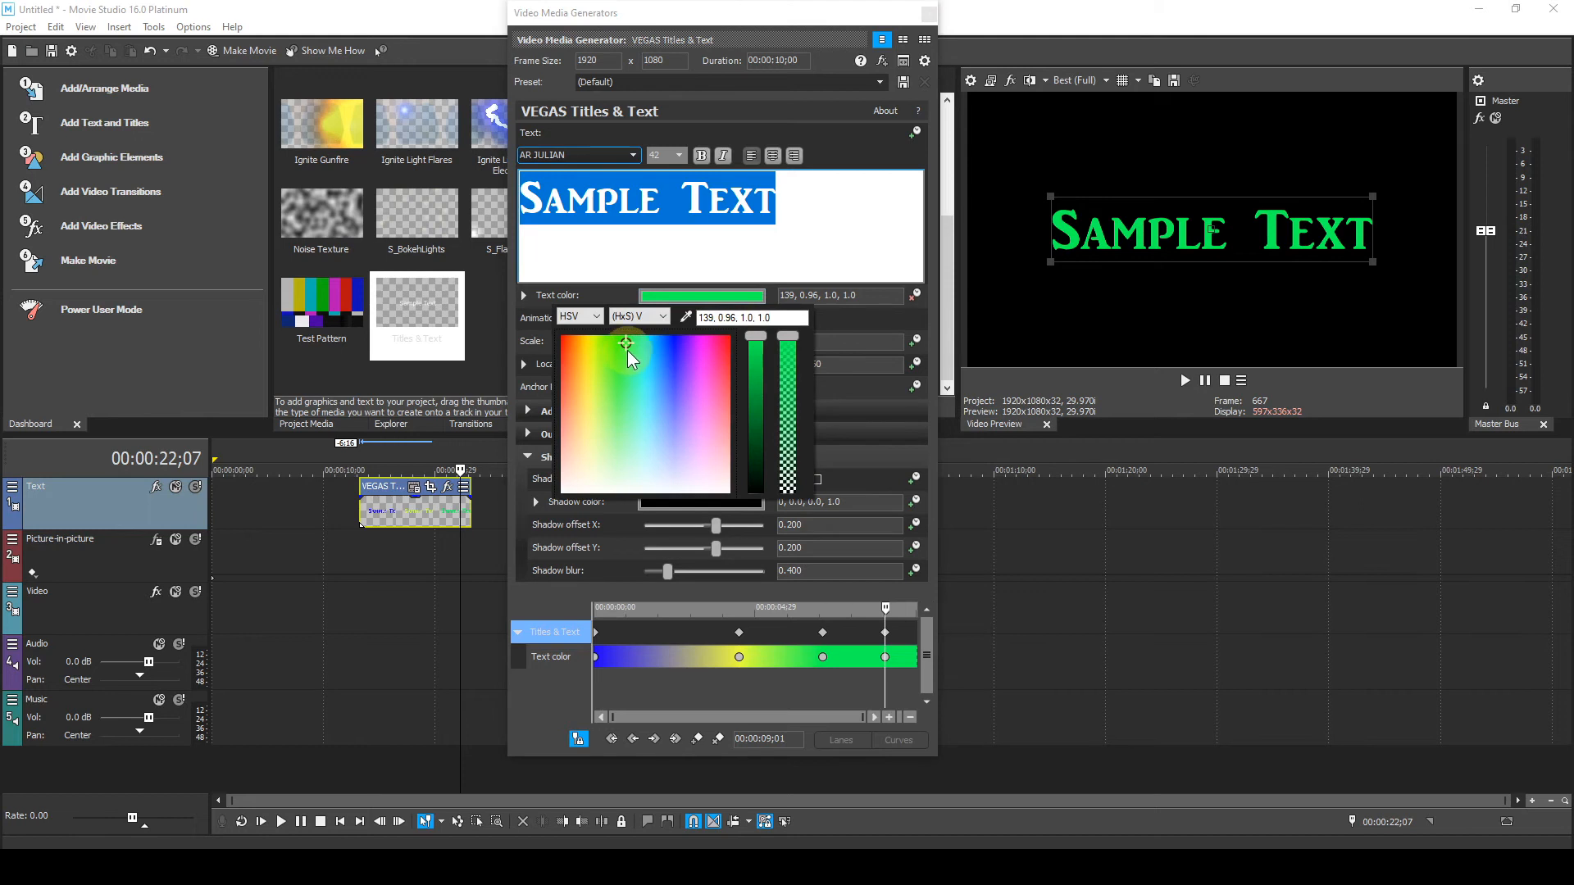
{"action": "mouse_move", "coordinate": [622, 346]}
{"action": "left_mouse_down"}
{"action": "mouse_move", "coordinate": [580, 434]}
{"action": "mouse_move", "coordinate": [559, 435]}
{"action": "left_mouse_up"}
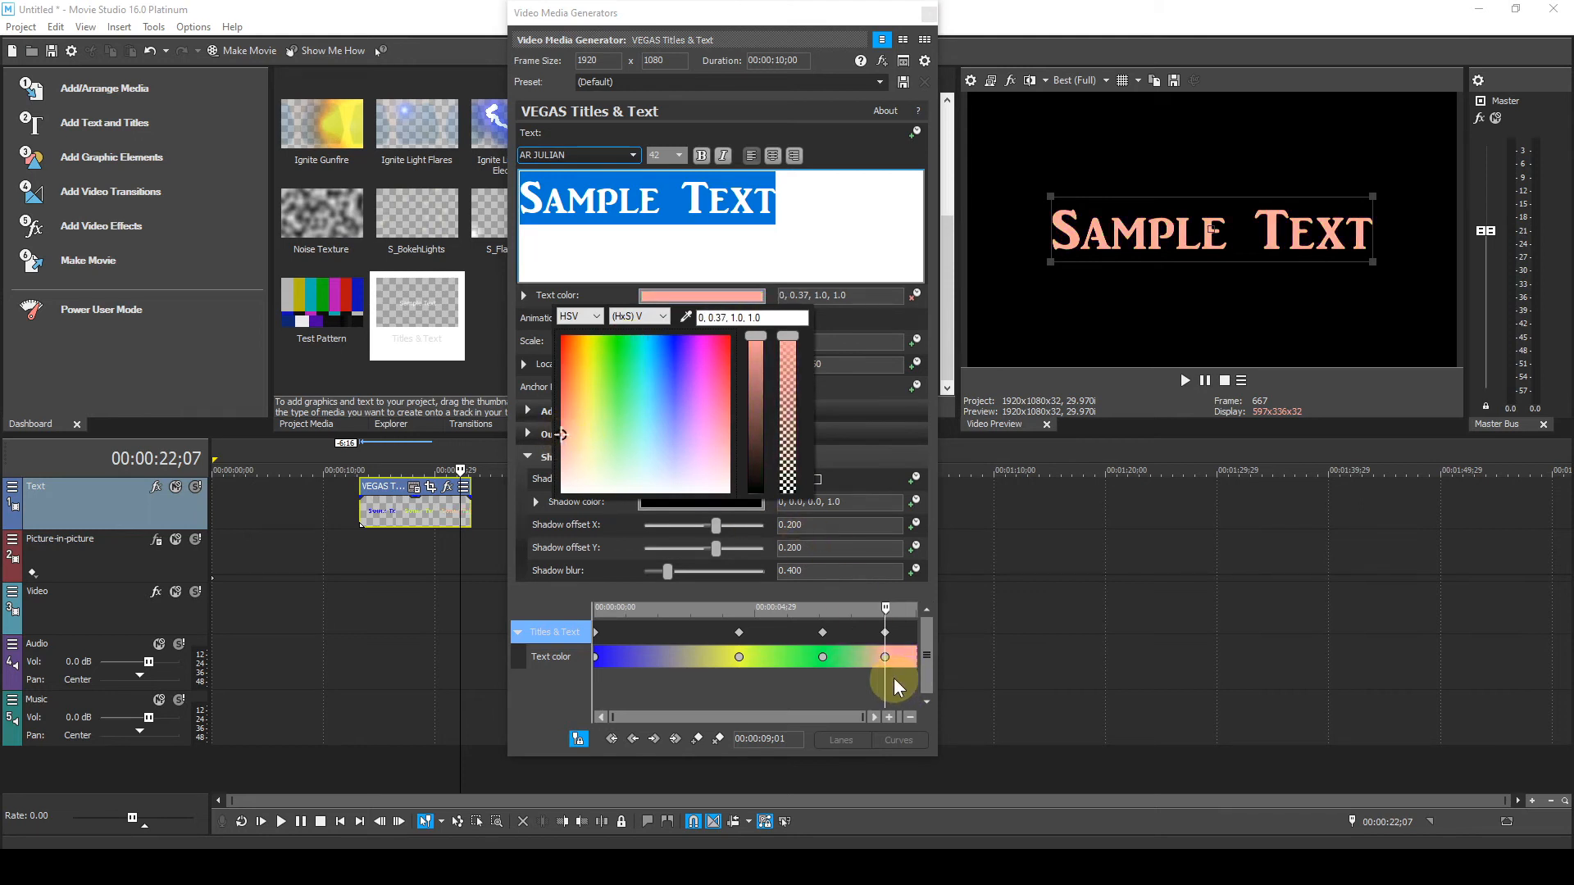
{"action": "left_click", "coordinate": [1045, 673]}
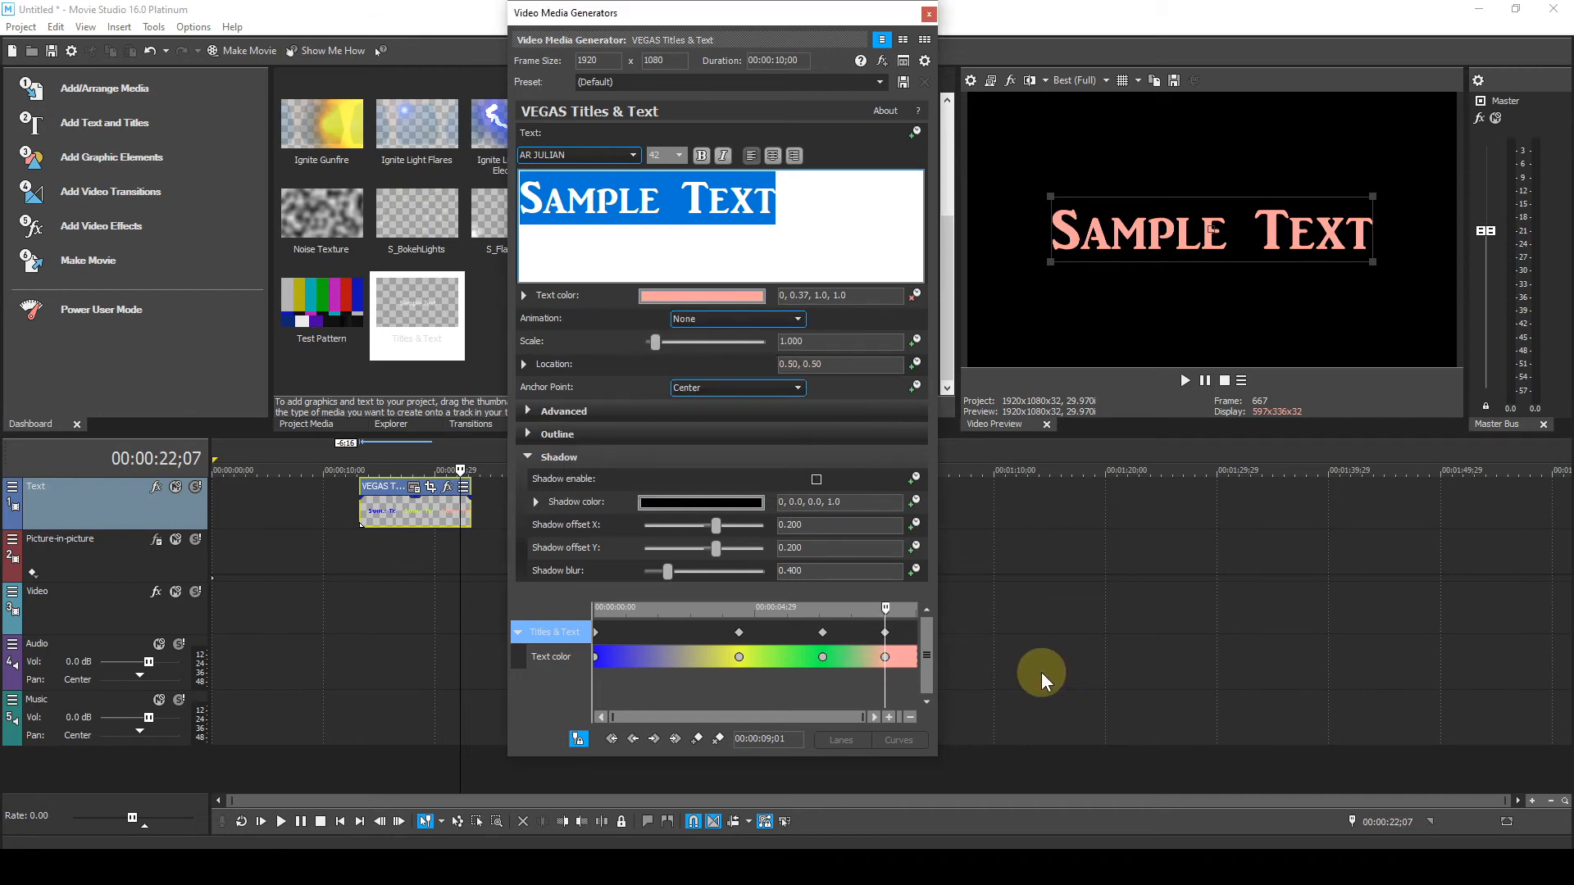
- Delete the light pink keyframe at 00:00:09;01
{"action": "left_click", "coordinate": [885, 657]}
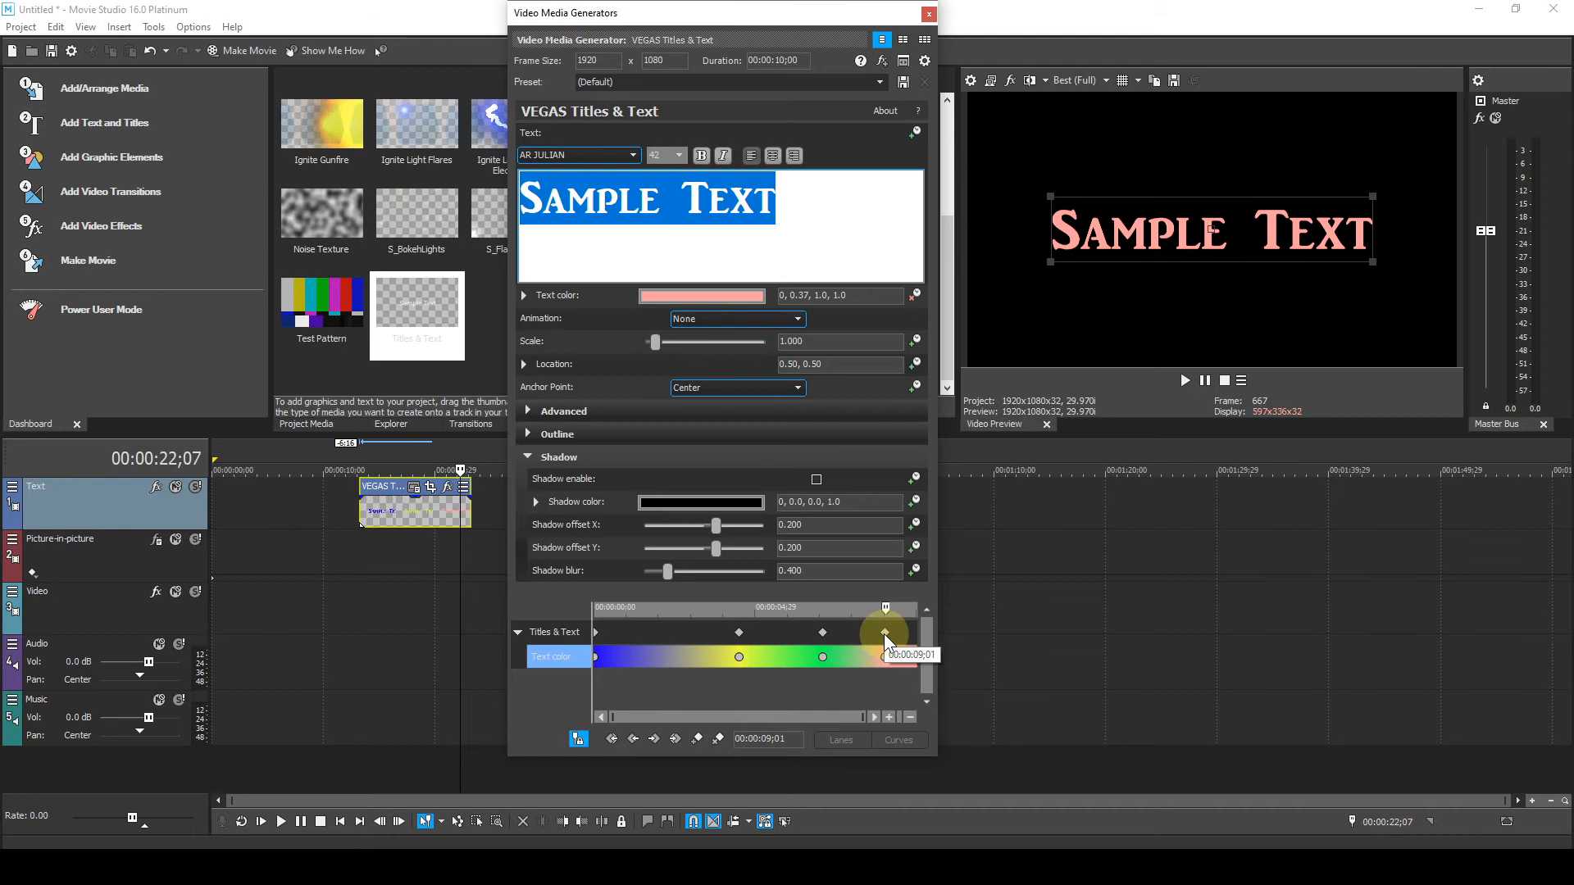
{"action": "left_click", "coordinate": [884, 632]}
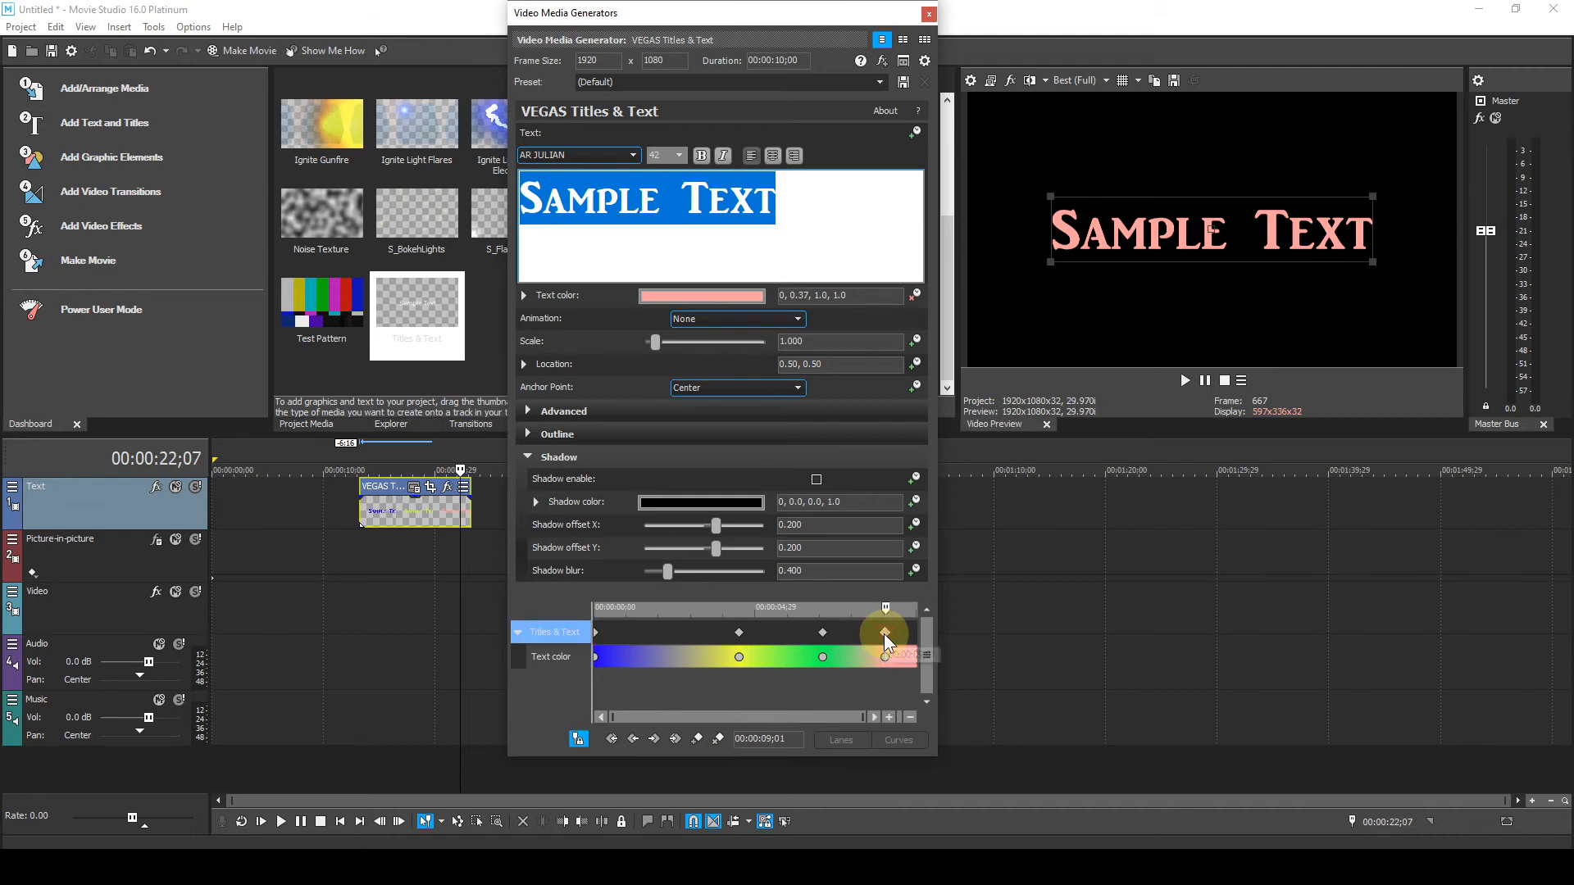
{"action": "left_click", "coordinate": [718, 738]}
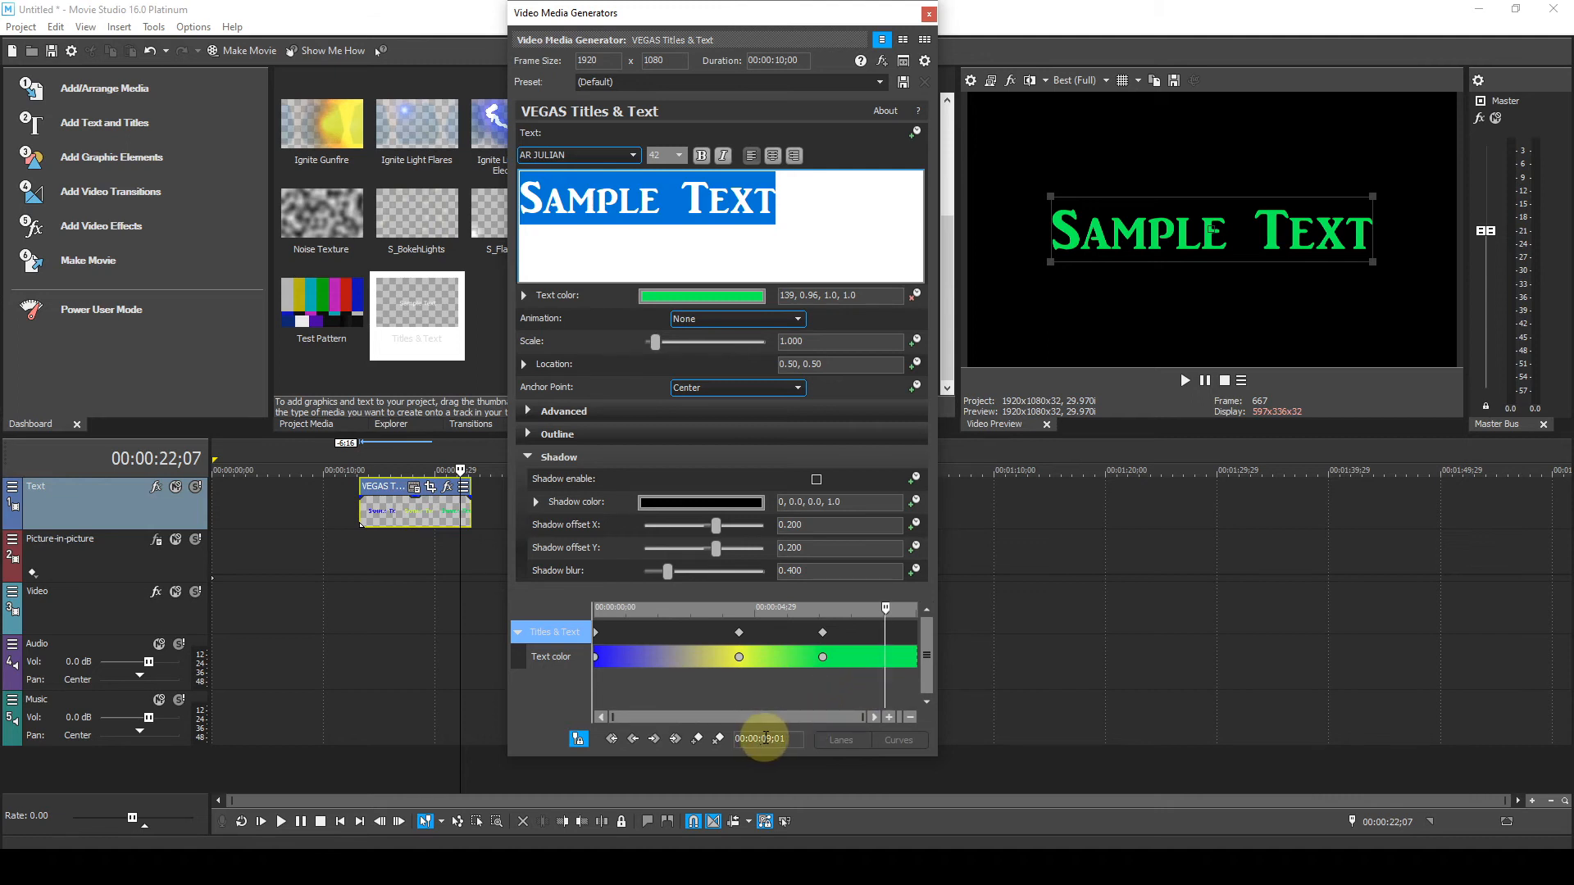
- Examine sections of the keyframe timeline at a closer time scale, and return to the full-duration view
{"action": "left_click", "coordinate": [891, 717]}
{"action": "left_click", "coordinate": [890, 716]}
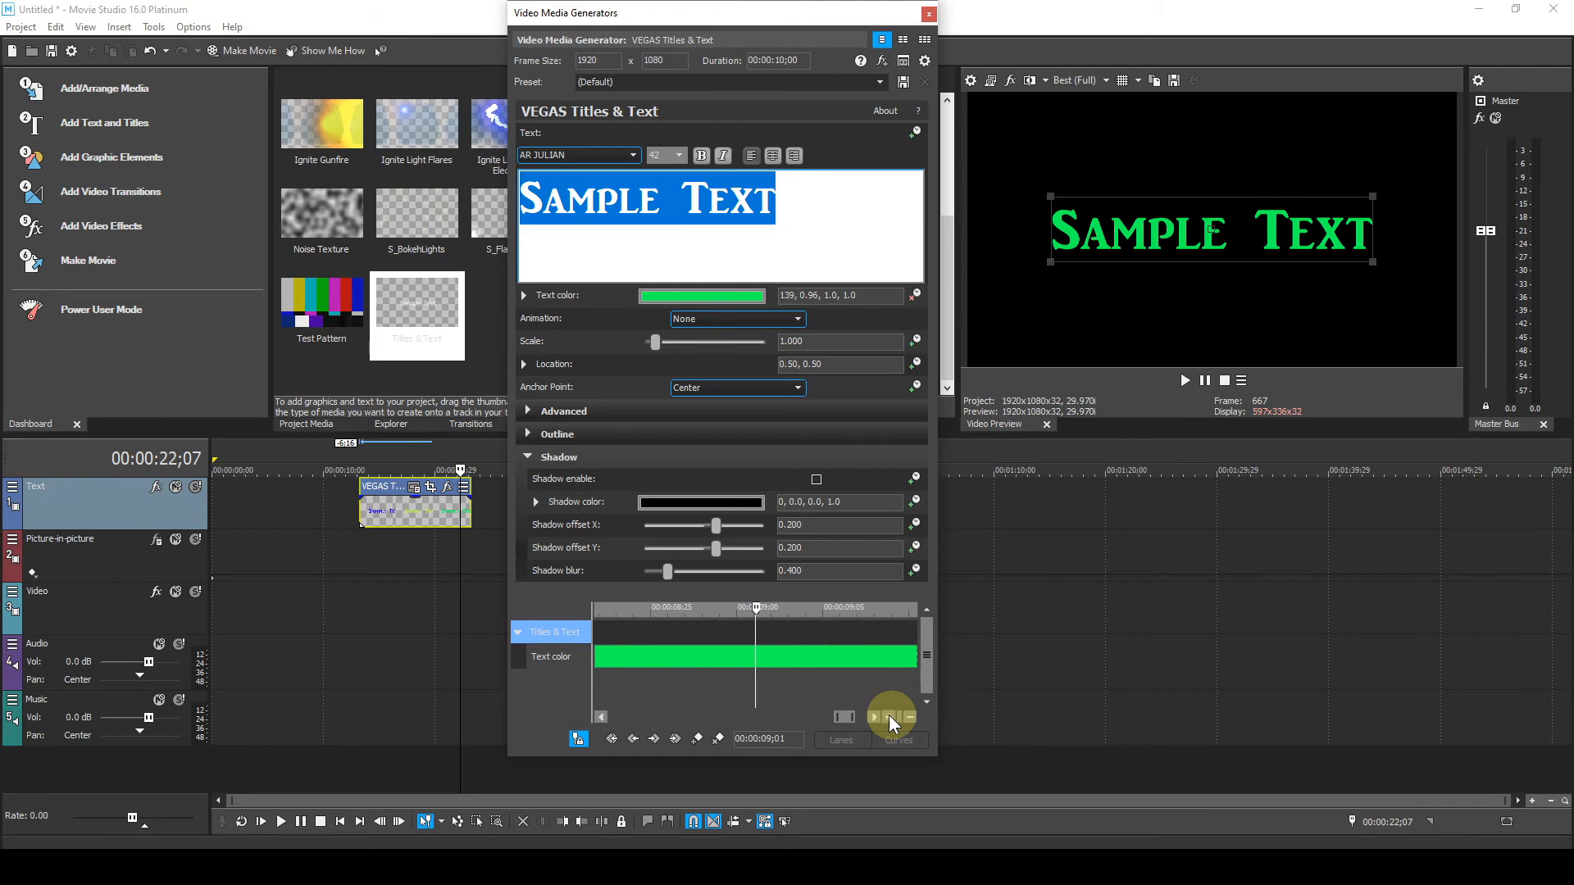
{"action": "left_click", "coordinate": [601, 712]}
{"action": "left_click", "coordinate": [601, 712]}
{"action": "left_click", "coordinate": [601, 712]}
{"action": "left_click", "coordinate": [602, 716]}
{"action": "left_click", "coordinate": [602, 716]}
{"action": "left_click", "coordinate": [602, 716]}
{"action": "left_click", "coordinate": [602, 716]}
{"action": "left_click", "coordinate": [602, 717]}
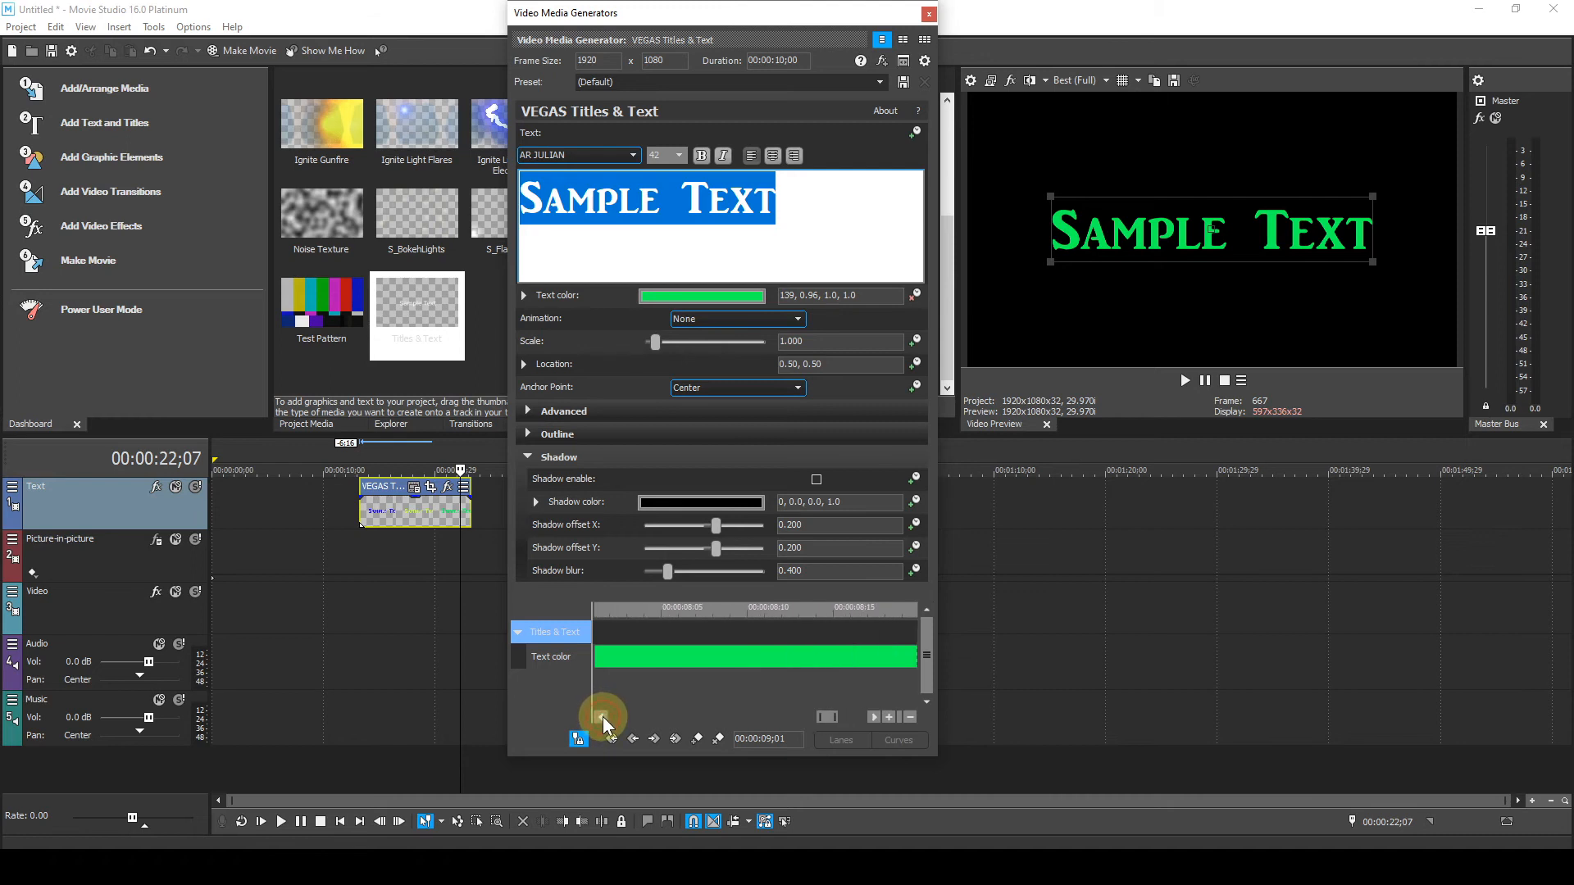
{"action": "left_click", "coordinate": [875, 717]}
{"action": "left_click", "coordinate": [875, 717]}
{"action": "left_click", "coordinate": [874, 717]}
{"action": "left_click_drag", "start_coordinate": [834, 718], "coordinate": [793, 716]}
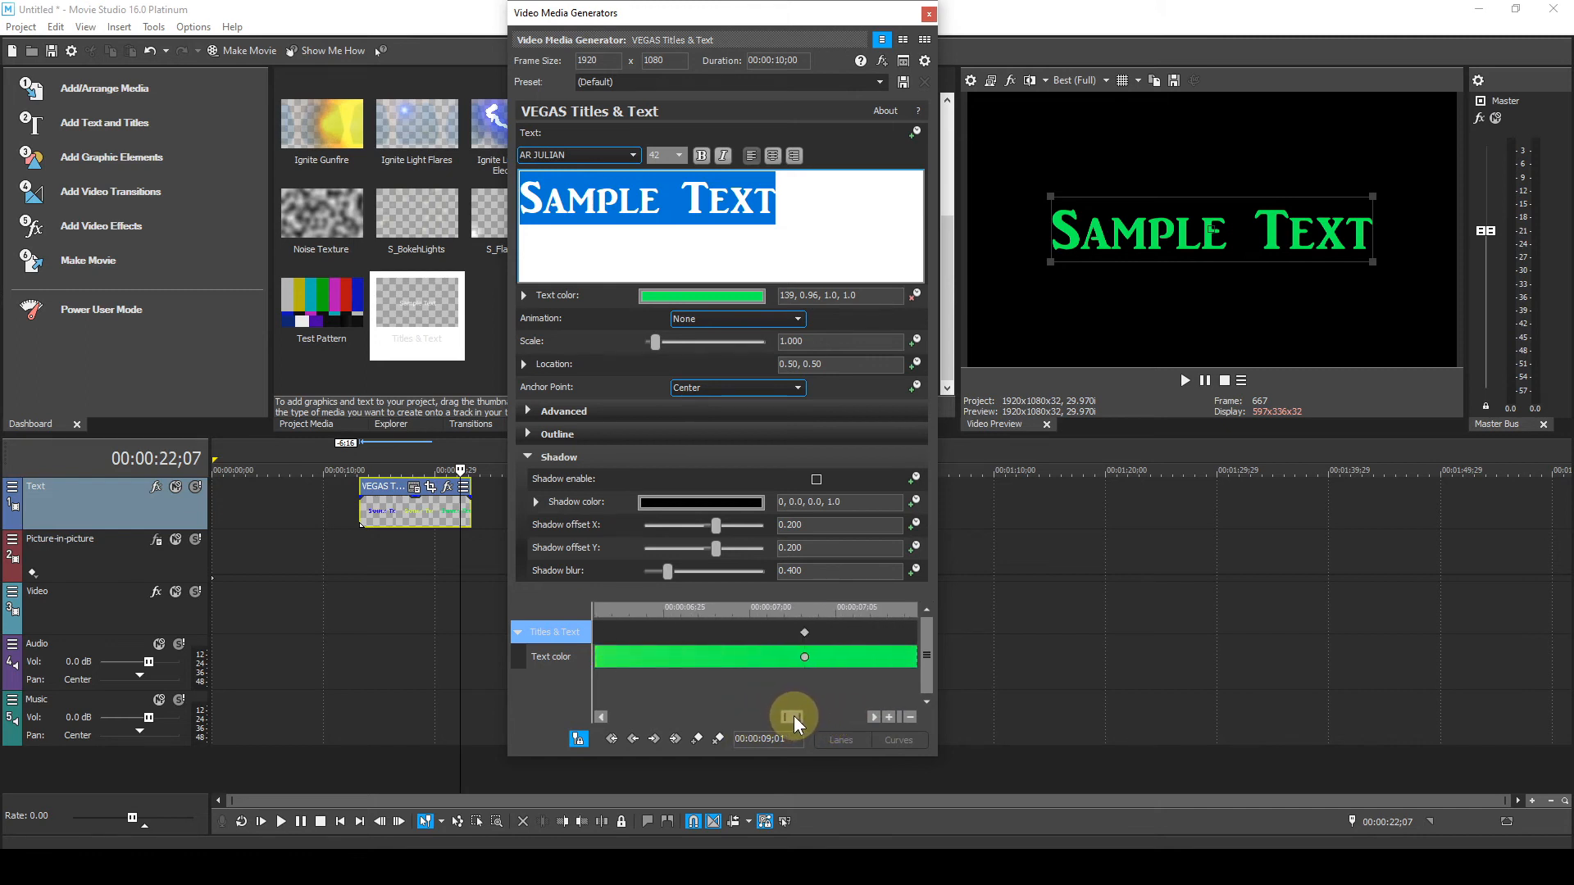
{"action": "left_click", "coordinate": [910, 716]}
{"action": "left_click", "coordinate": [910, 717]}
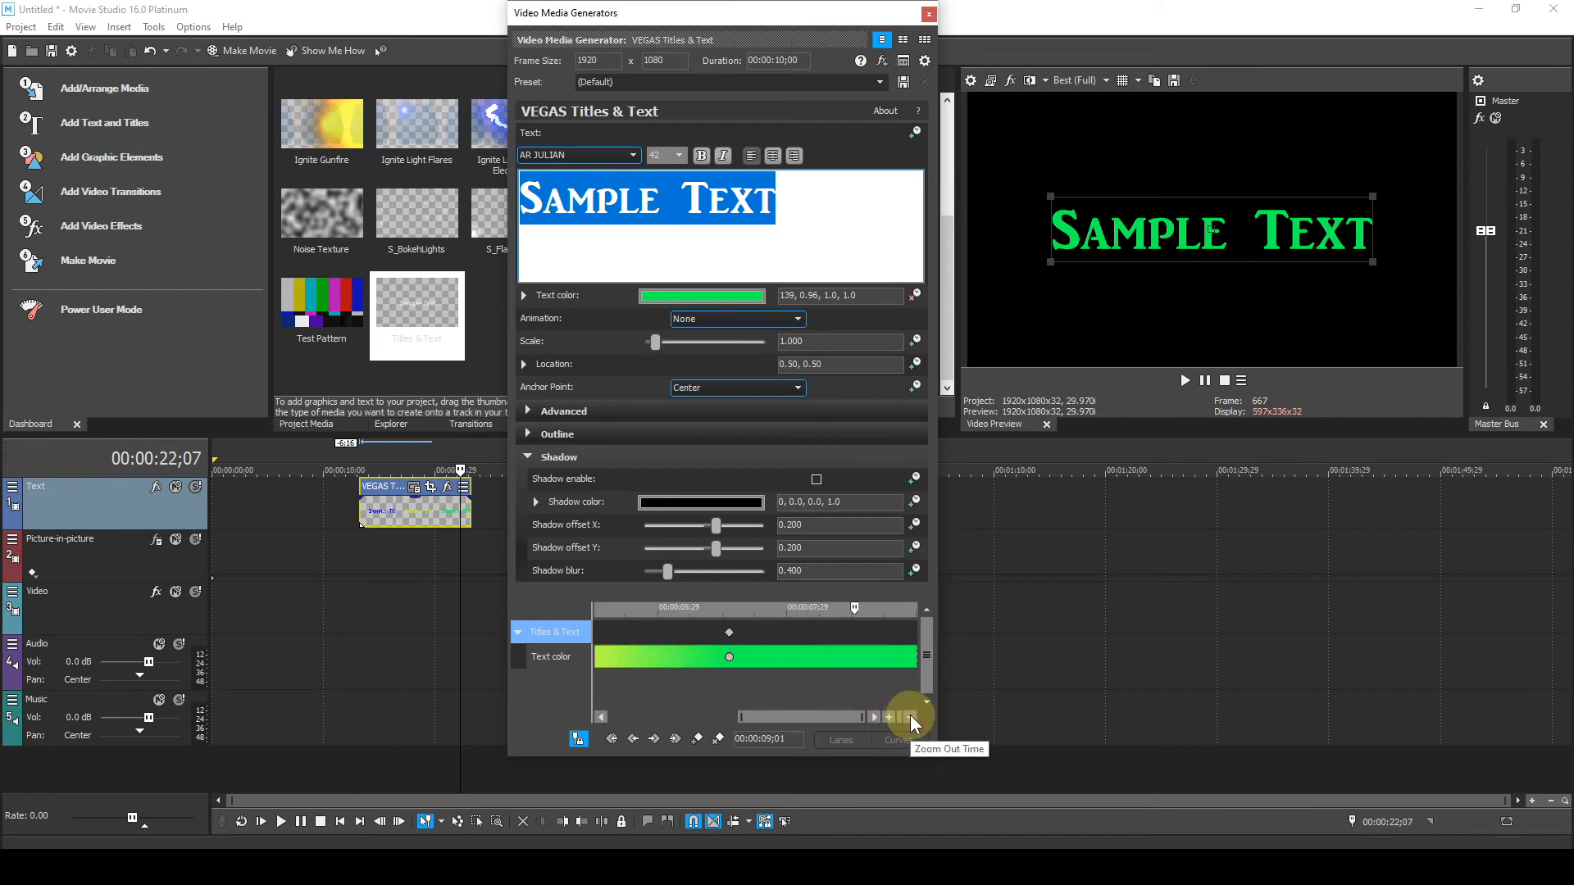
{"action": "left_click", "coordinate": [910, 715]}
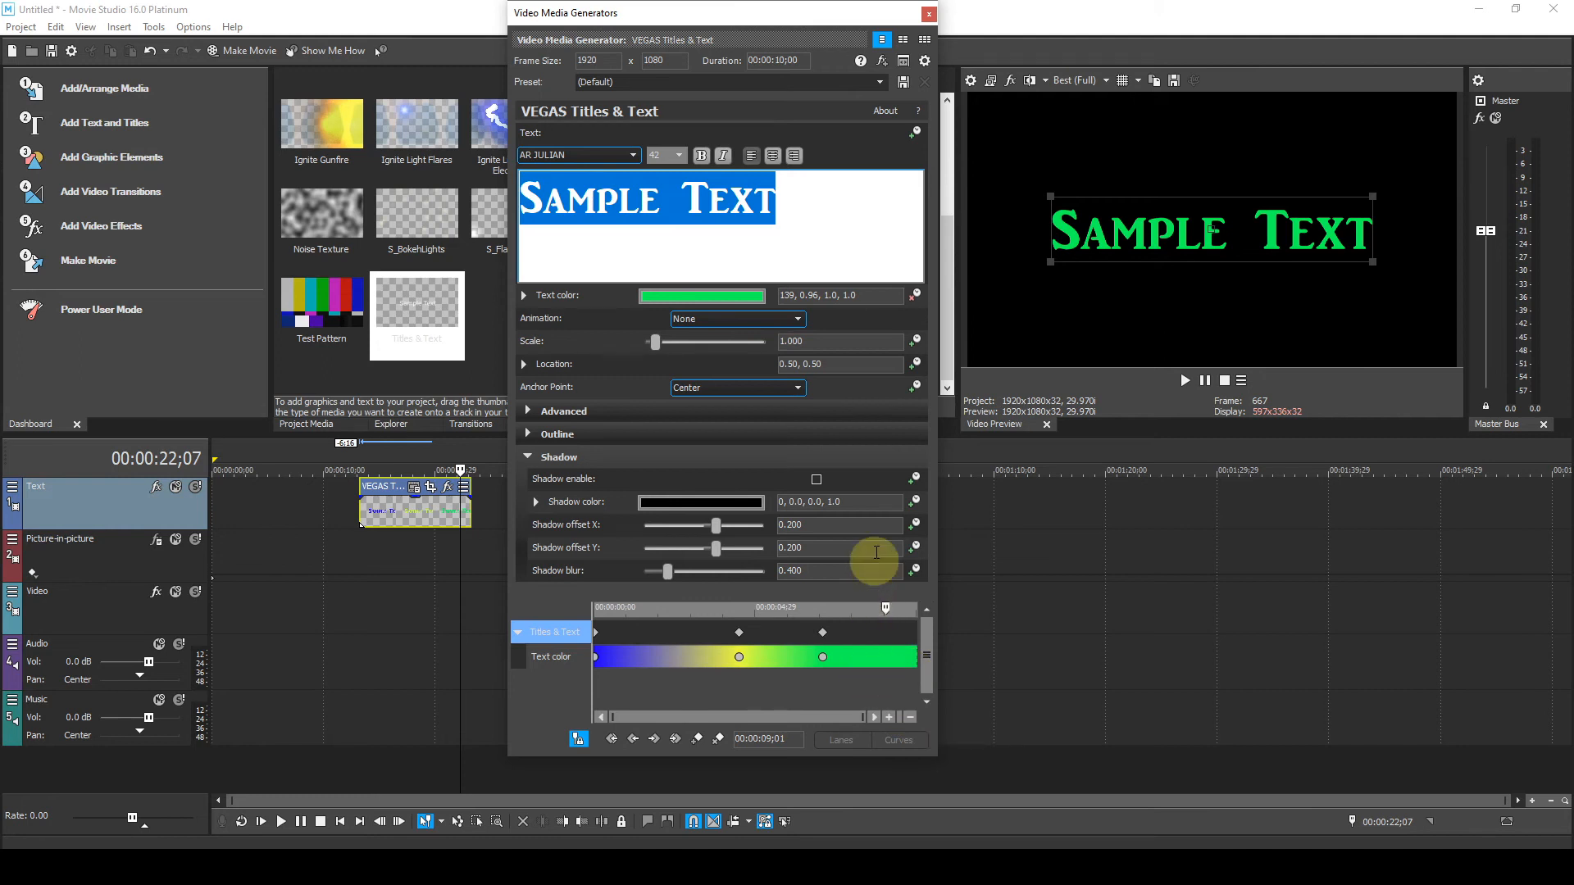
- Enable keyframing for Scale and add a keyframe at 00:00:03;26 with a scale of 1.918
{"action": "left_click", "coordinate": [916, 343]}
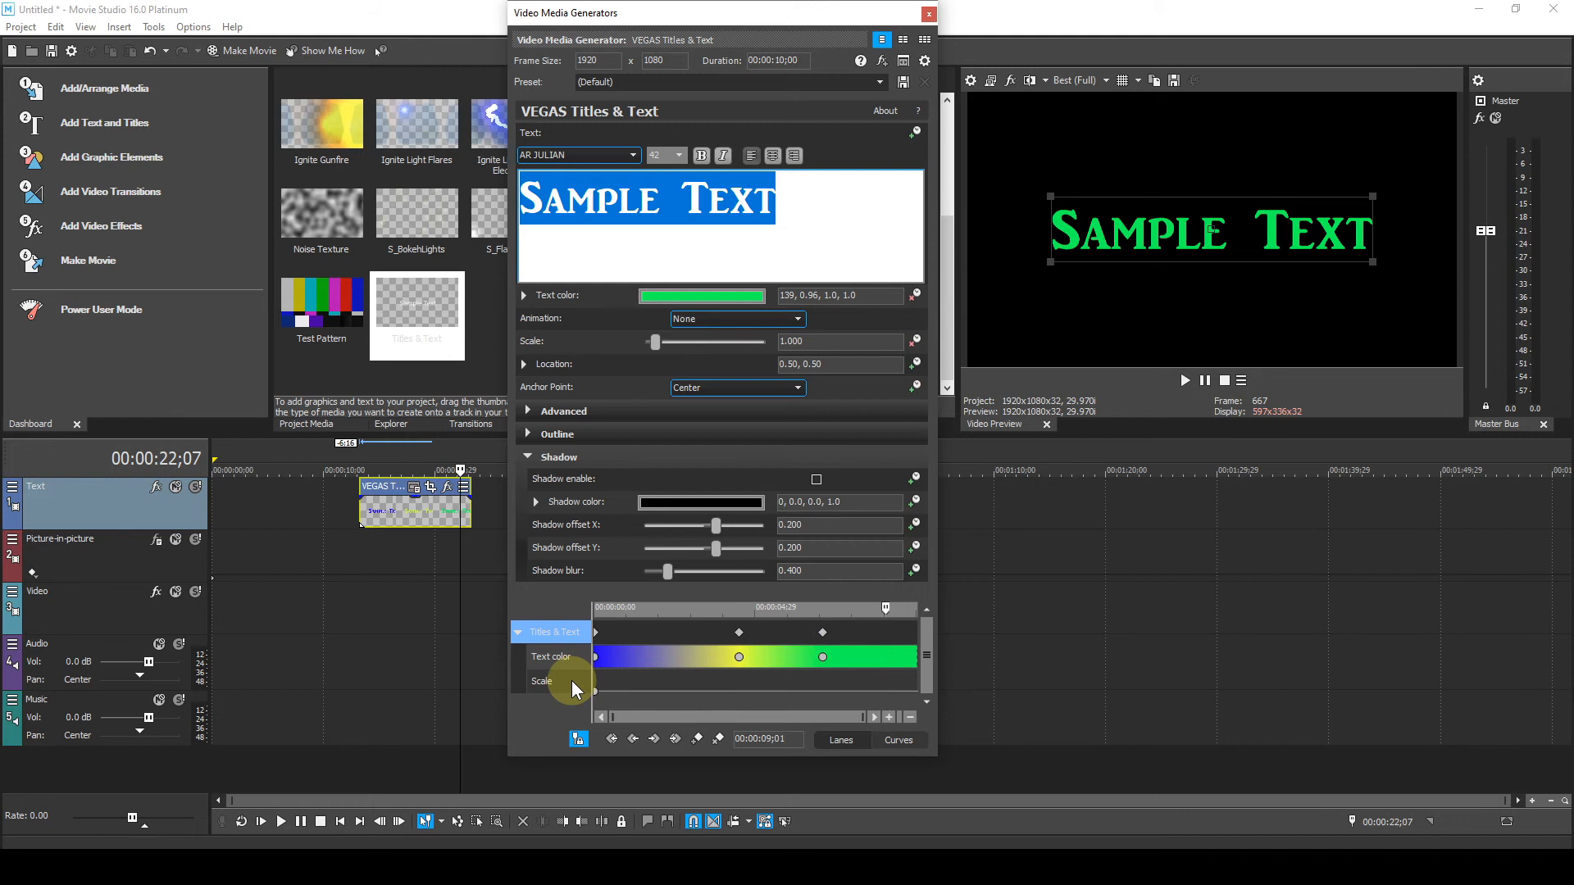
{"action": "left_click", "coordinate": [720, 641]}
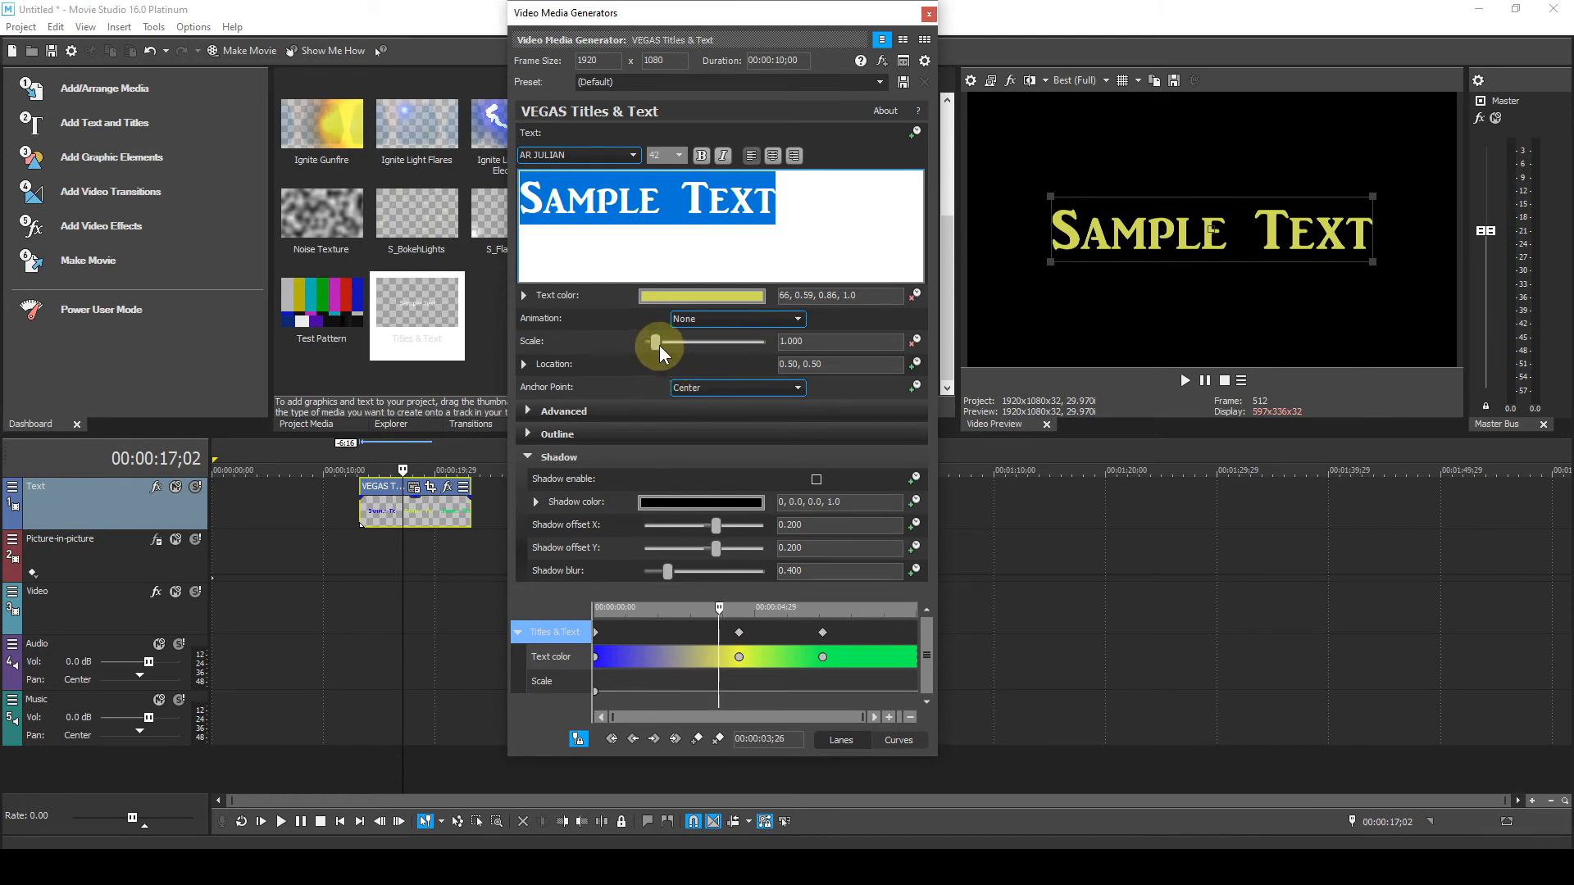
{"action": "left_click_drag", "start_coordinate": [657, 342], "coordinate": [667, 342]}
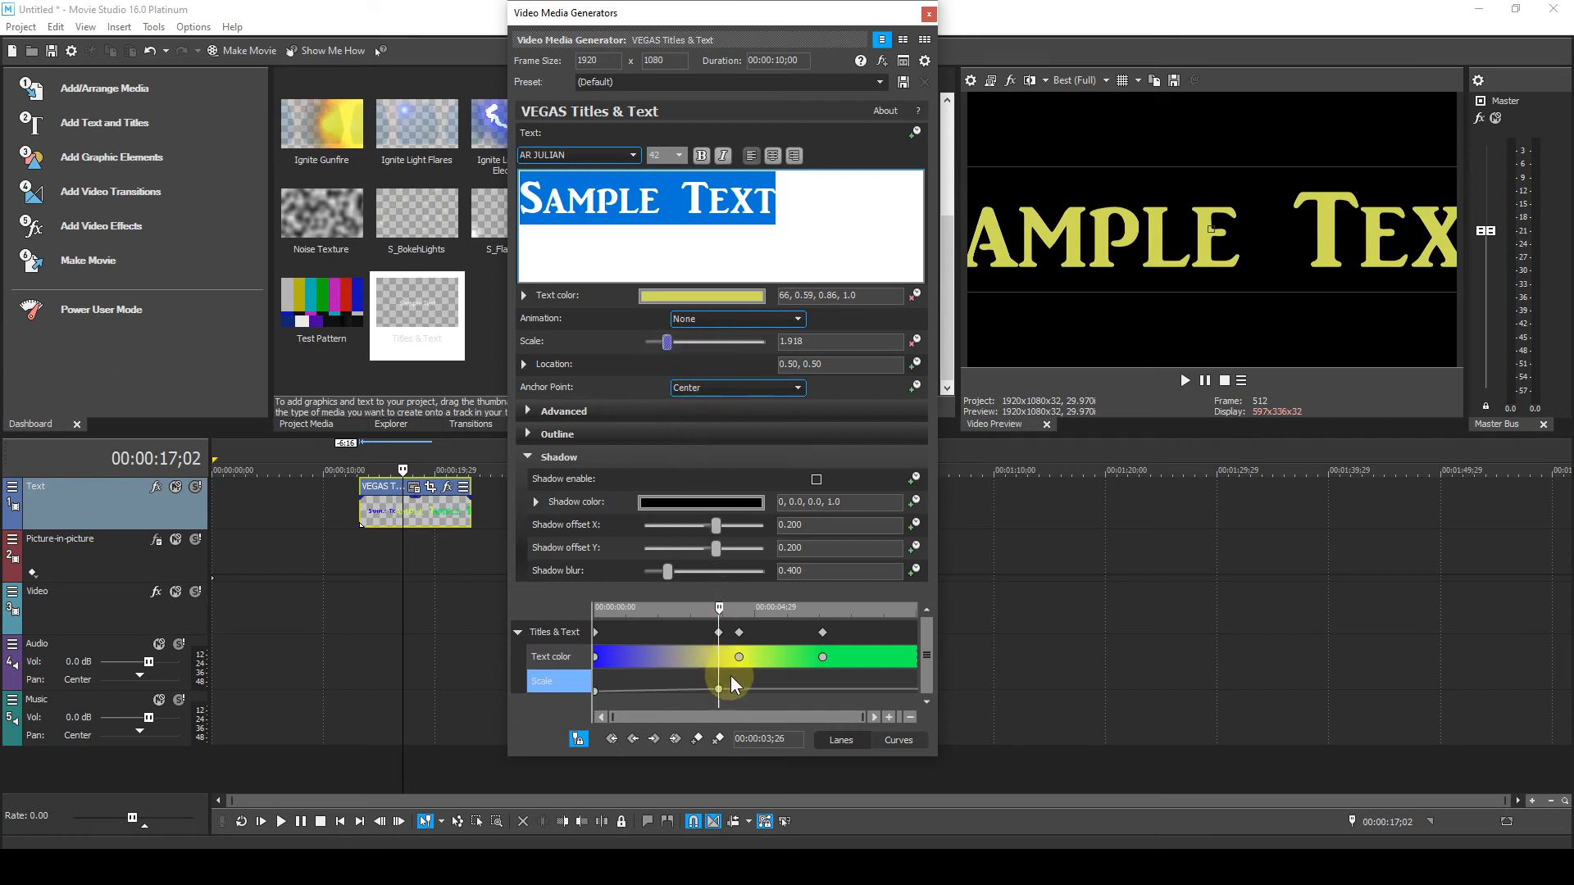
- Move the second Scale keyframe slightly forward in time and check its interpolation options
{"action": "left_click", "coordinate": [717, 634]}
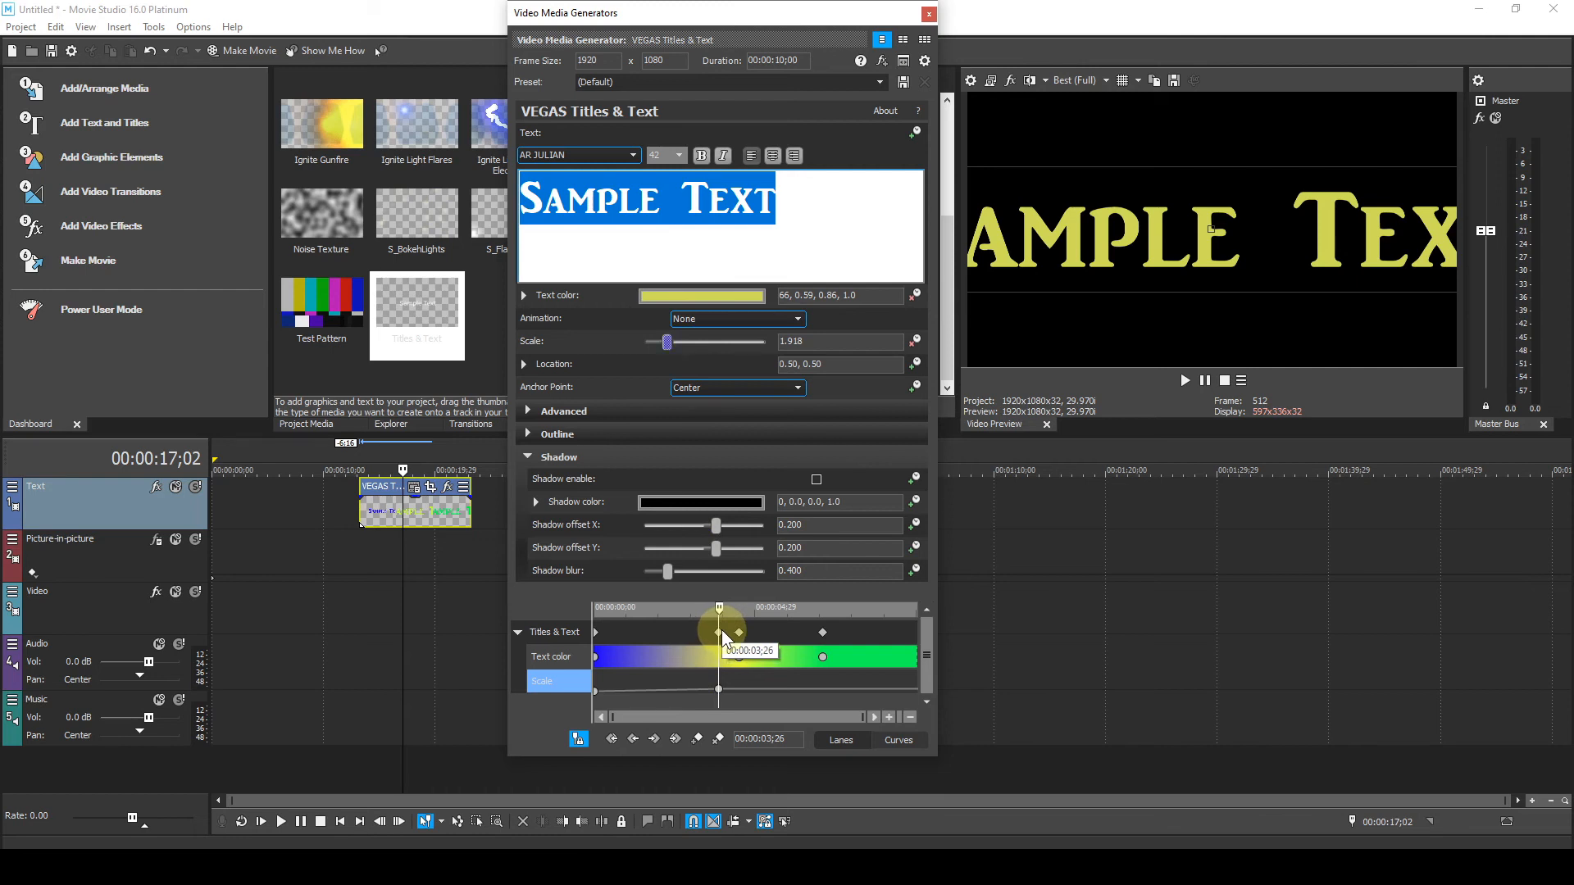
{"action": "mouse_move", "coordinate": [718, 686]}
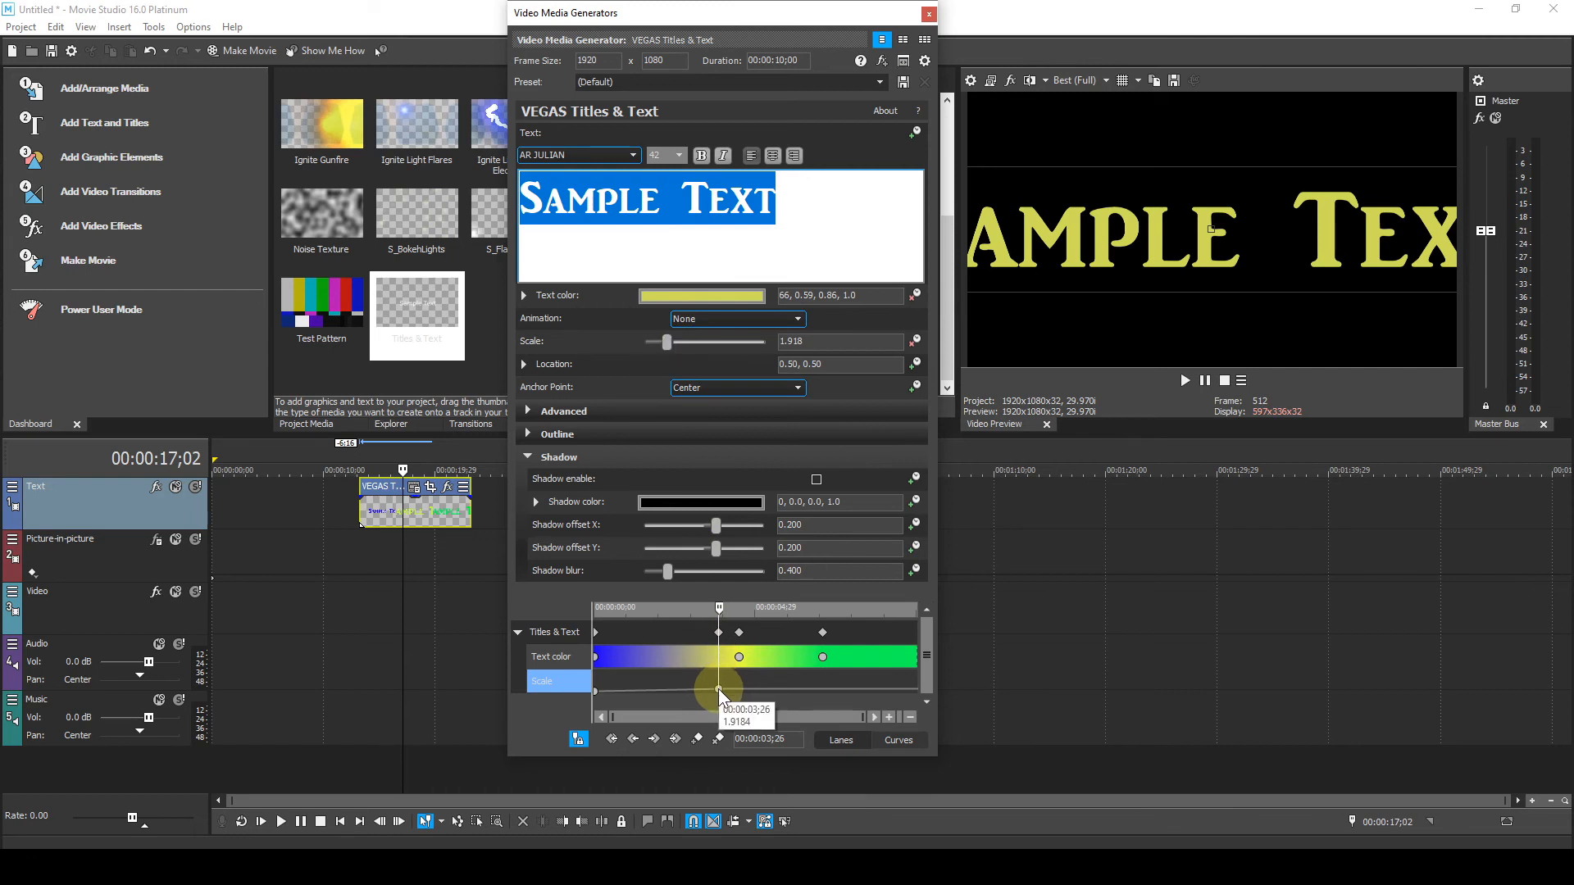
{"action": "left_click_drag", "start_coordinate": [721, 689], "coordinate": [725, 689]}
{"action": "right_click", "coordinate": [725, 688]}
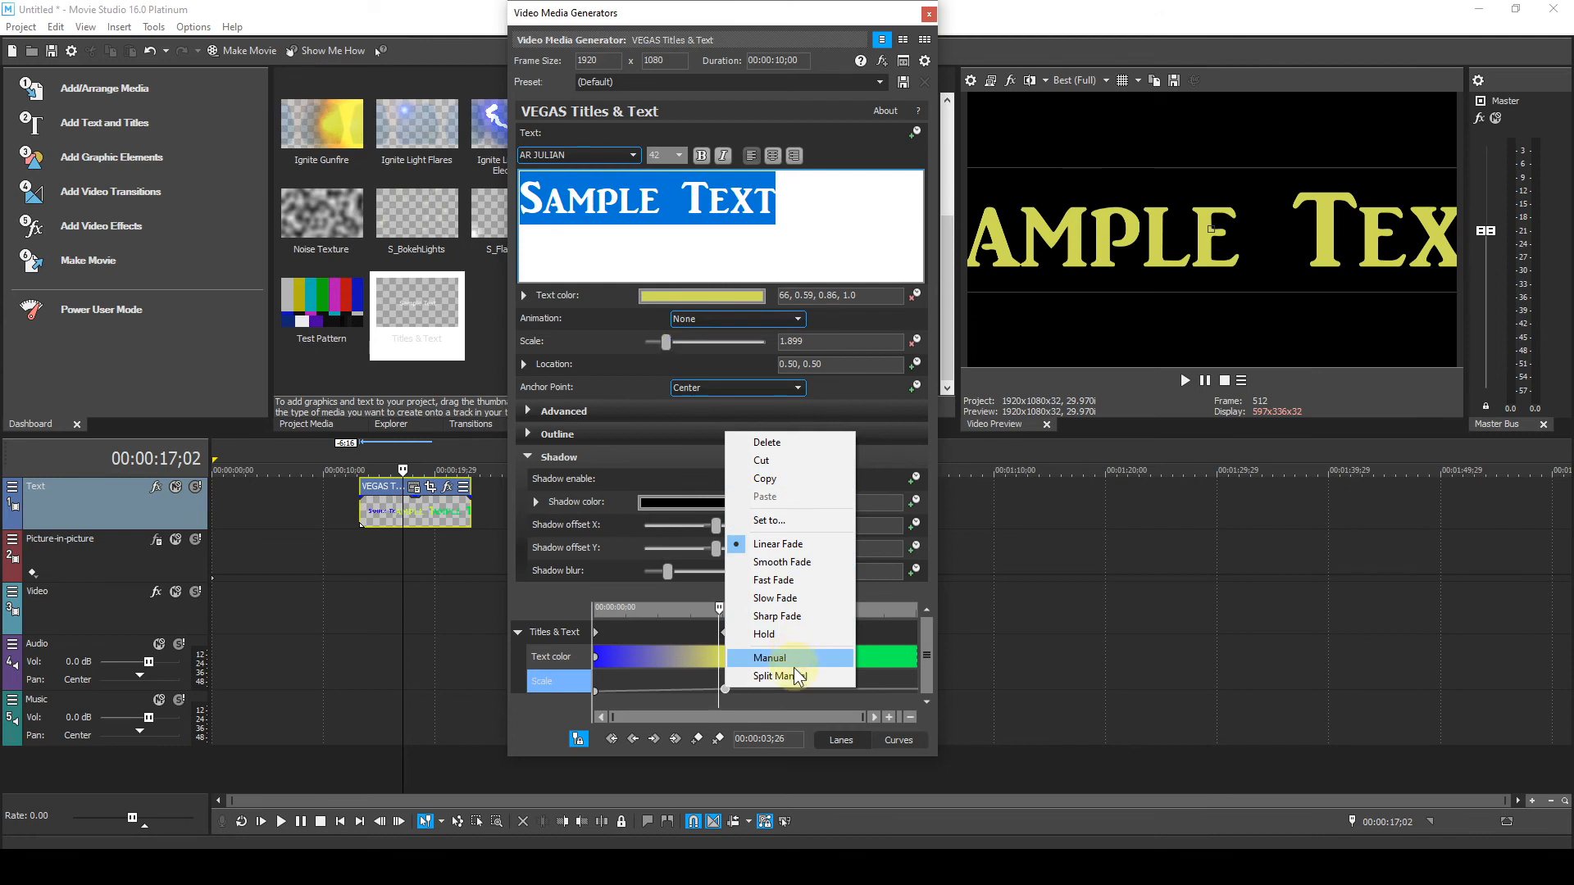
{"action": "left_click", "coordinate": [1037, 705]}
{"action": "left_click", "coordinate": [1038, 705]}
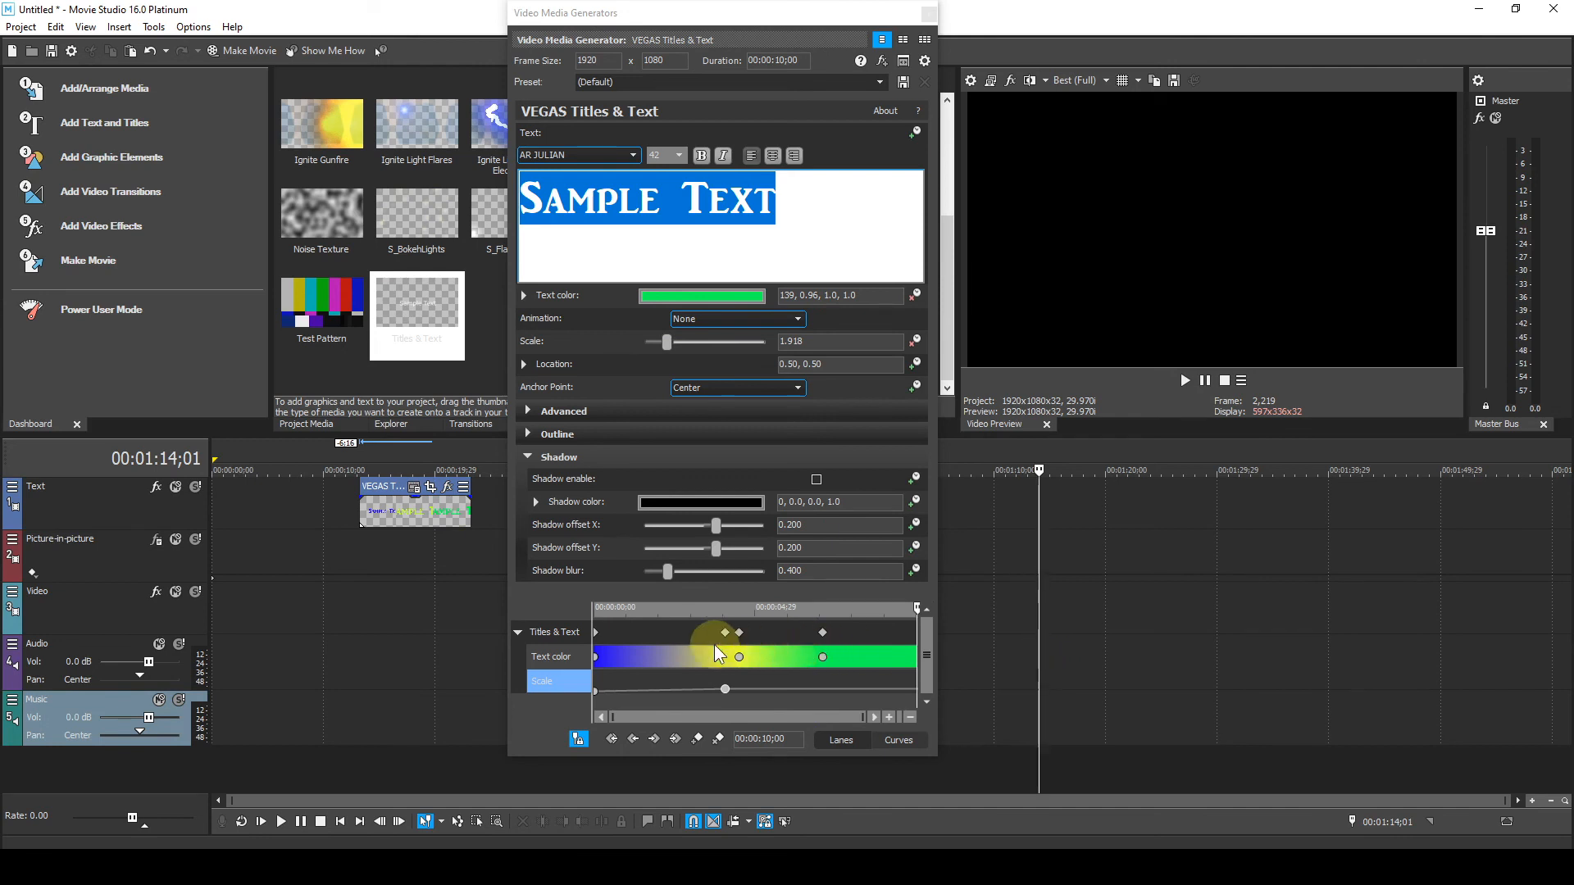
- Play the text clip from 00:00:00;20 within the generator to preview its color and scale animation, and stop playback
{"action": "left_click", "coordinate": [616, 639]}
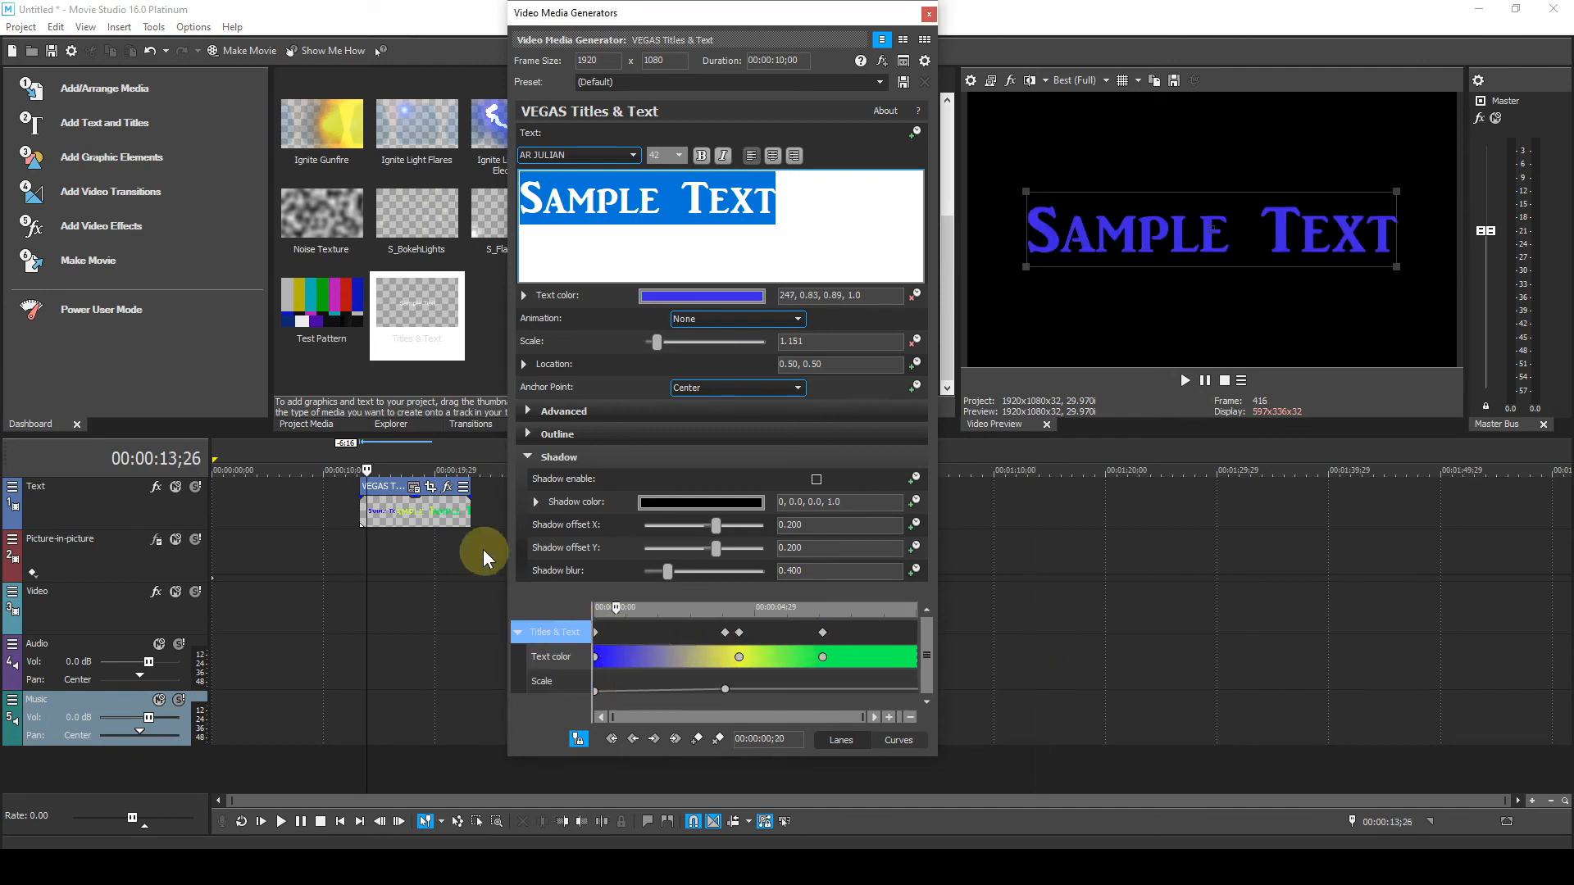
{"action": "left_click", "coordinate": [283, 823]}
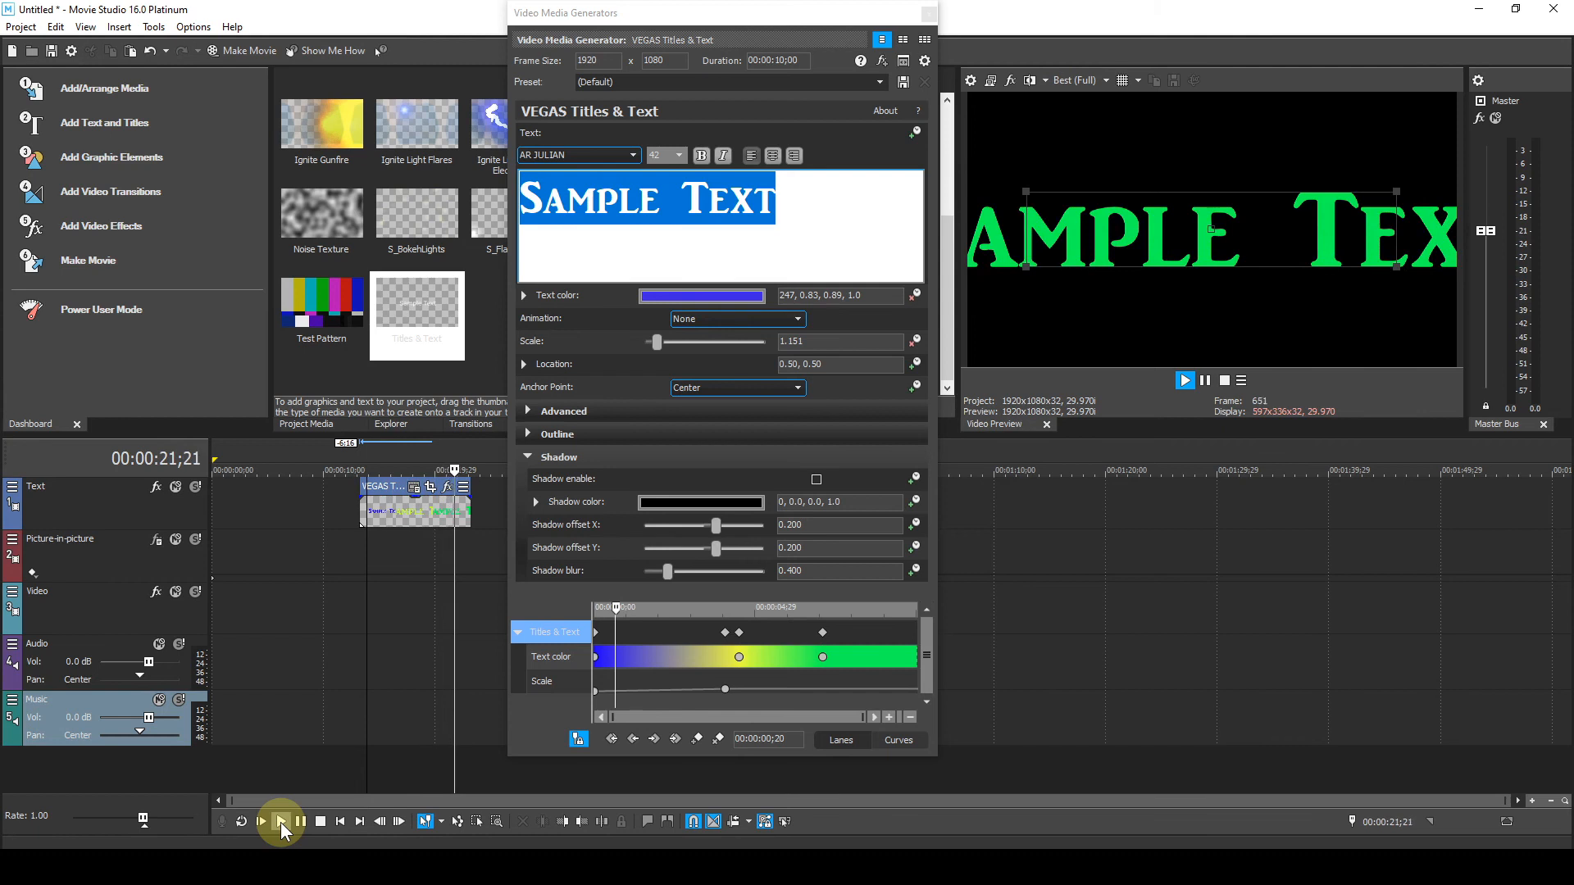
{"action": "left_click", "coordinate": [322, 821]}
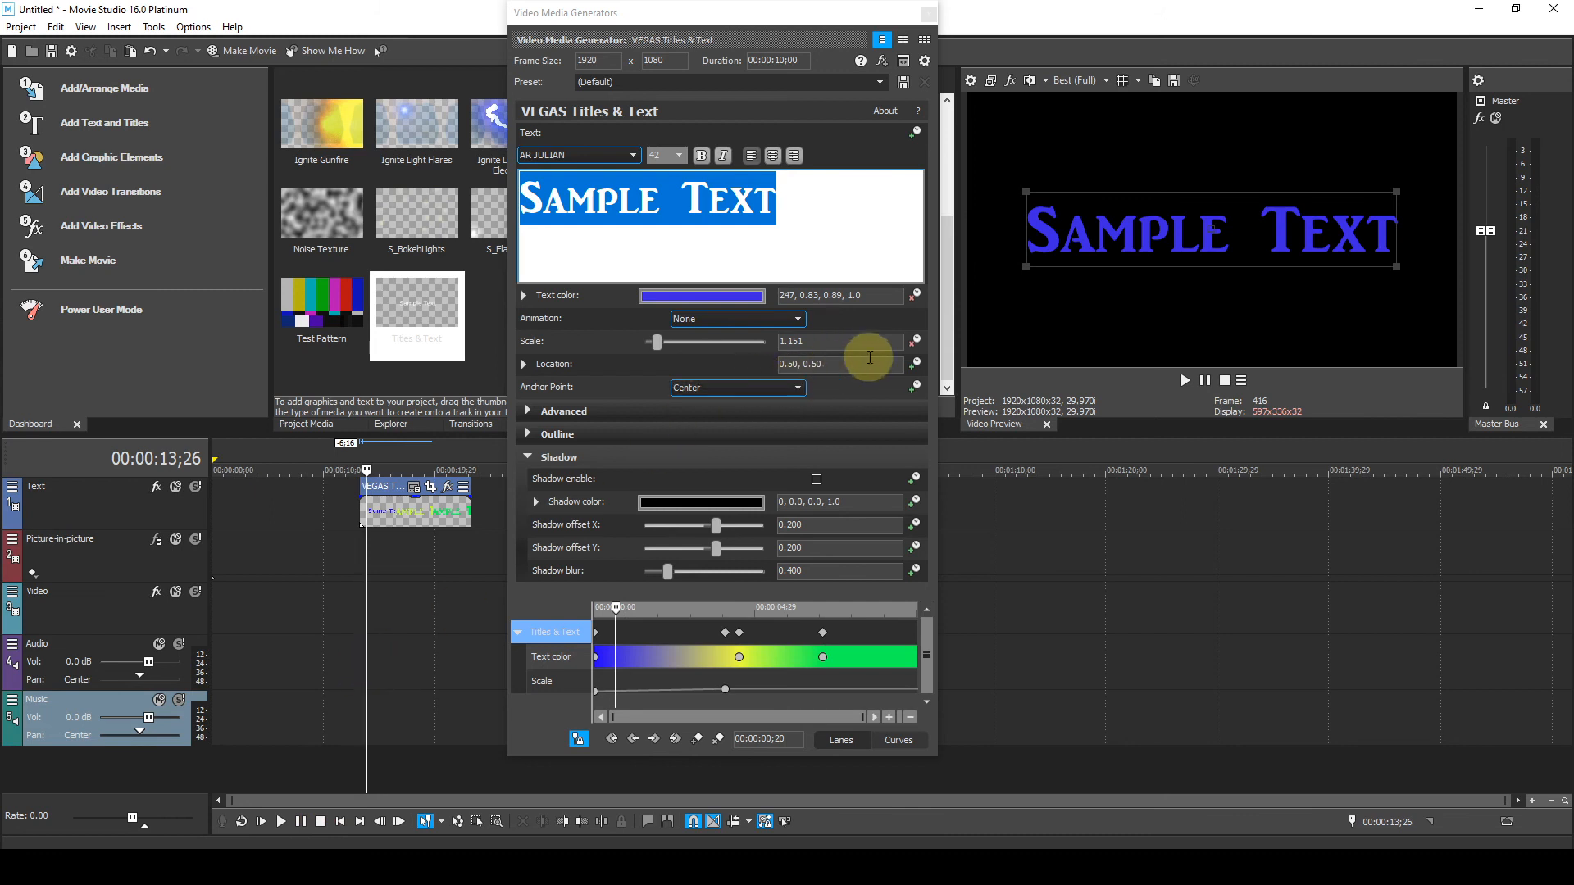
- Turn off keyframing for Scale and enable it for Location
{"action": "left_click", "coordinate": [915, 341]}
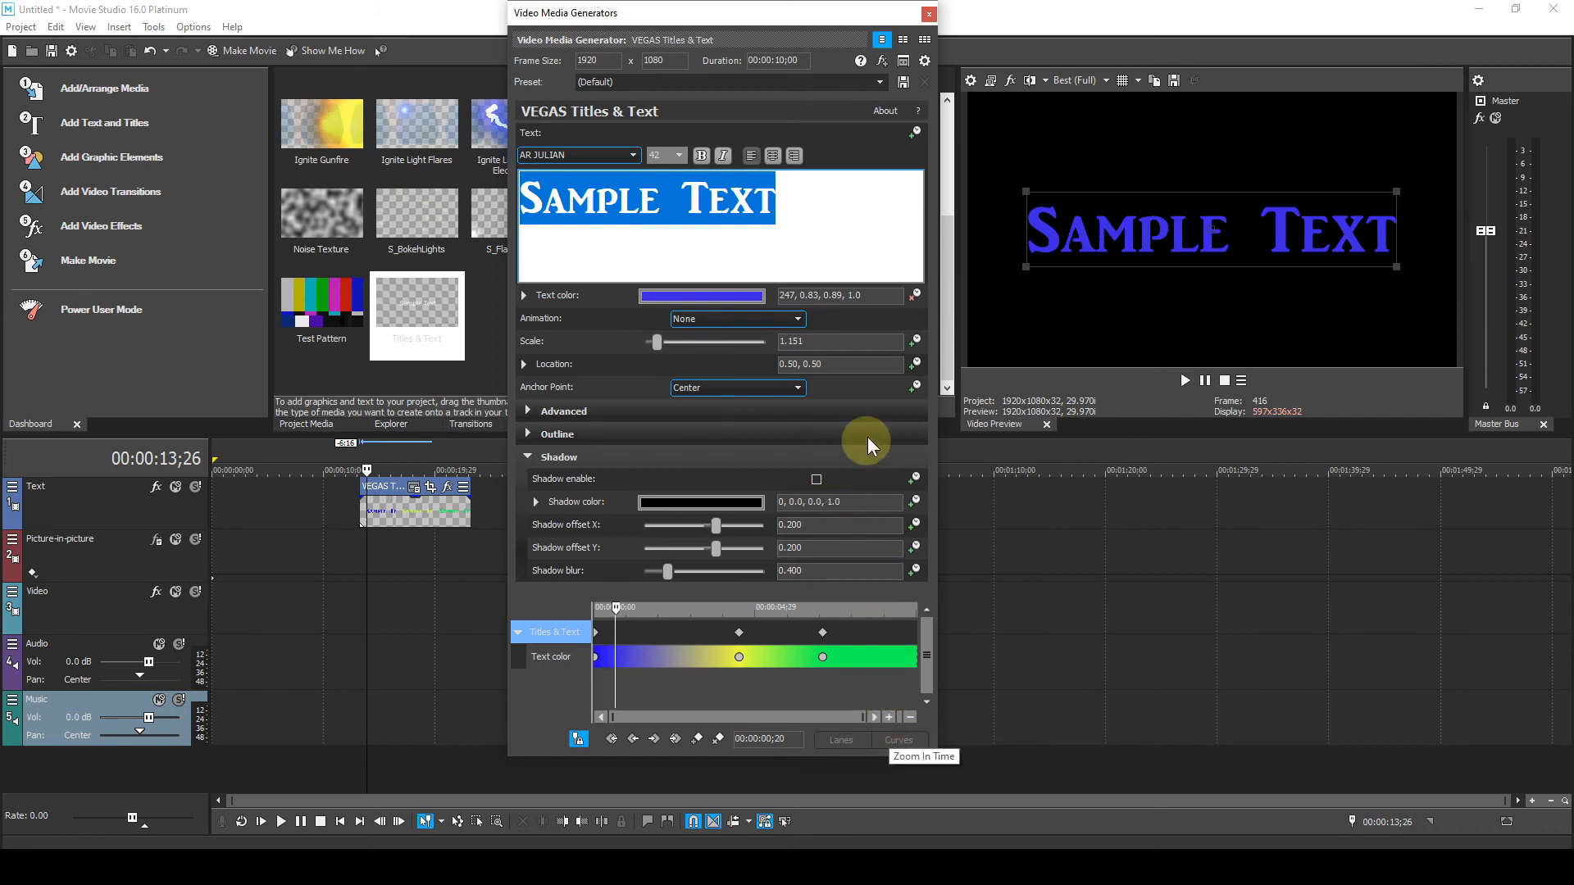
{"action": "left_click", "coordinate": [915, 364]}
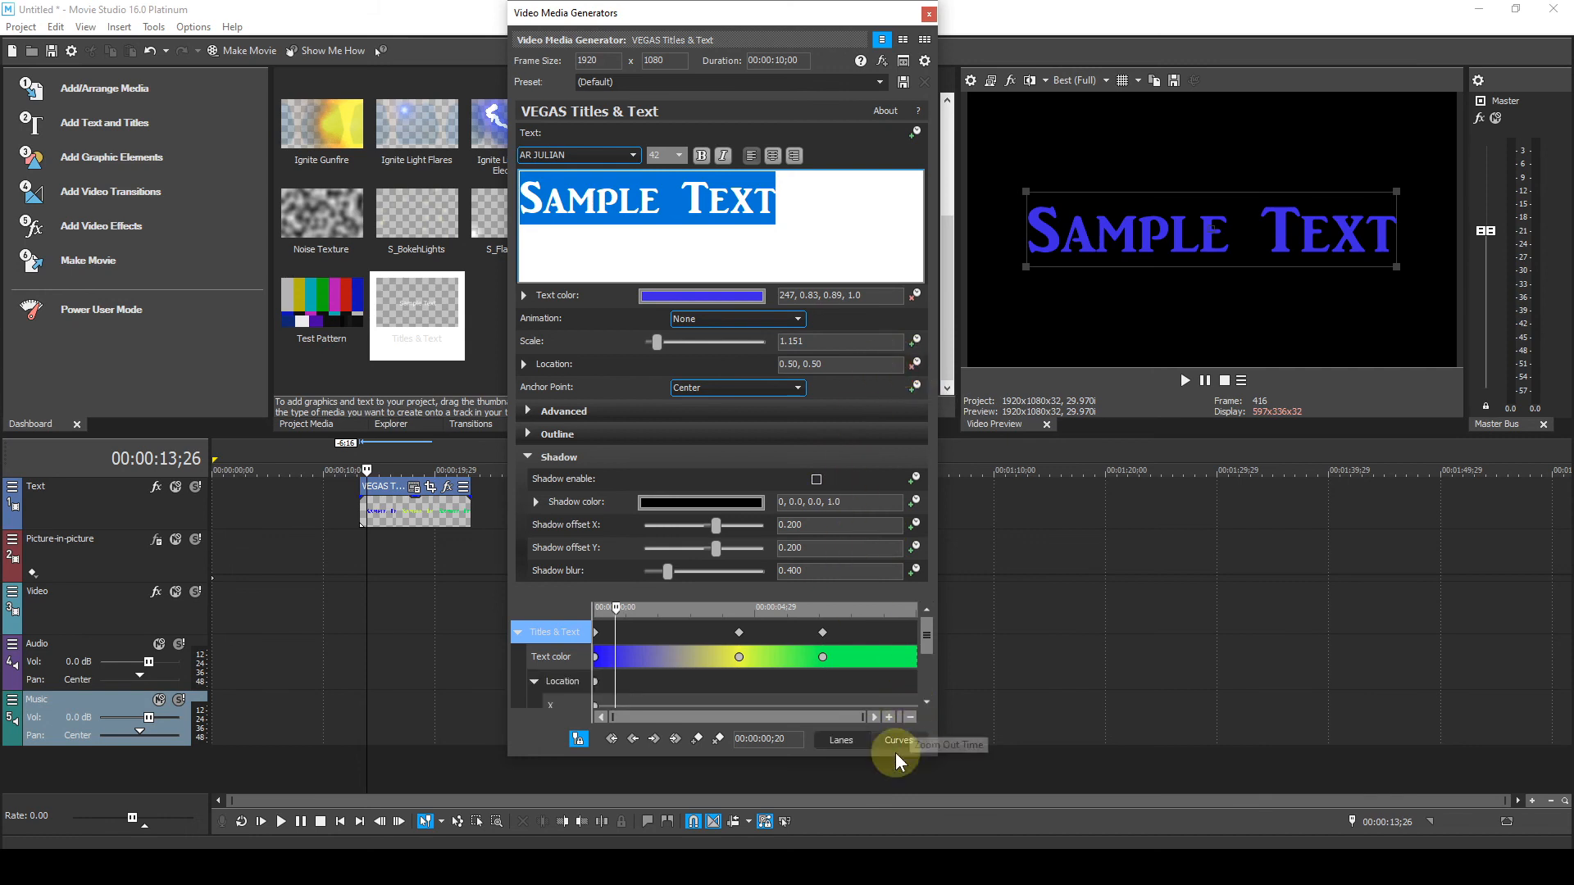
- Expand the Location setting and its X and Y keyframe rows, and add a Location keyframe at 00:00:02;20 with position 0.29, 0.20
{"action": "left_click_drag", "start_coordinate": [811, 753], "coordinate": [807, 774]}
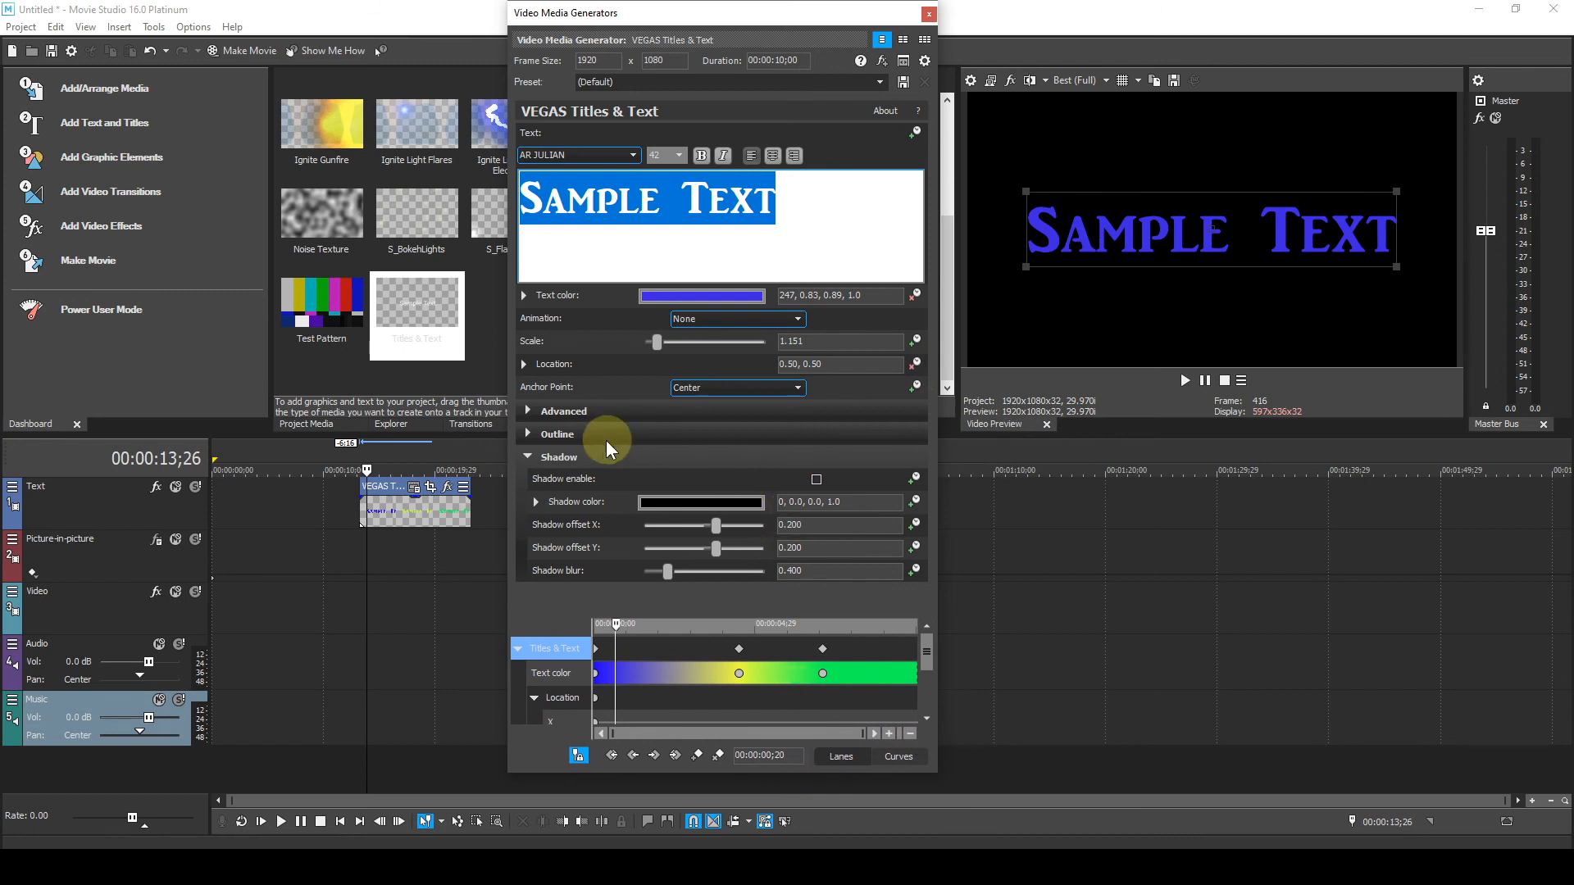
{"action": "left_click", "coordinate": [528, 457]}
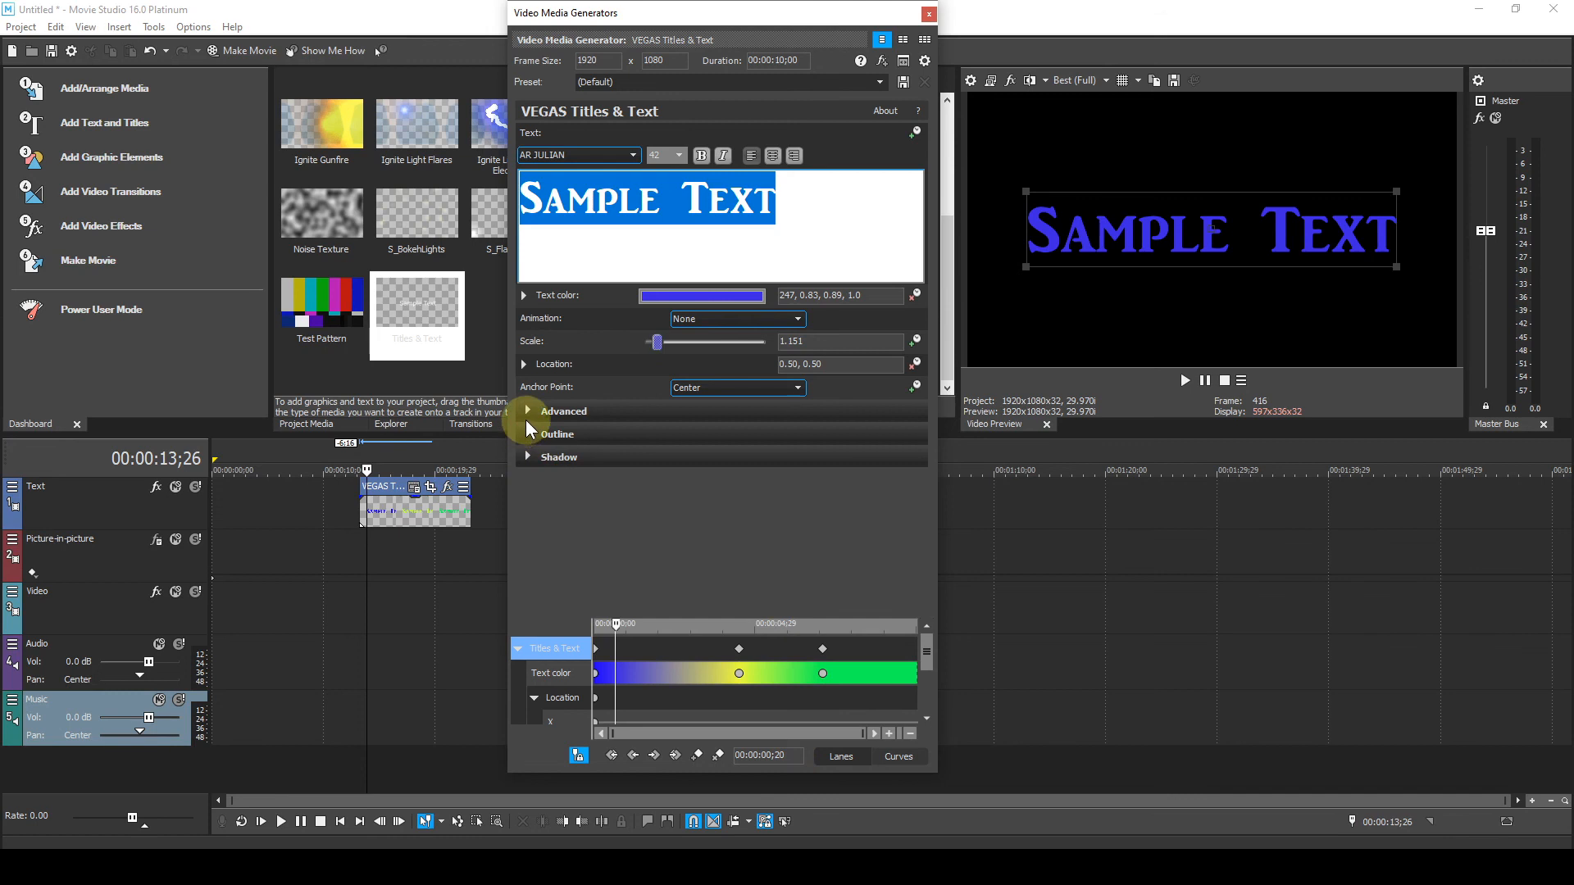
{"action": "left_click", "coordinate": [524, 364]}
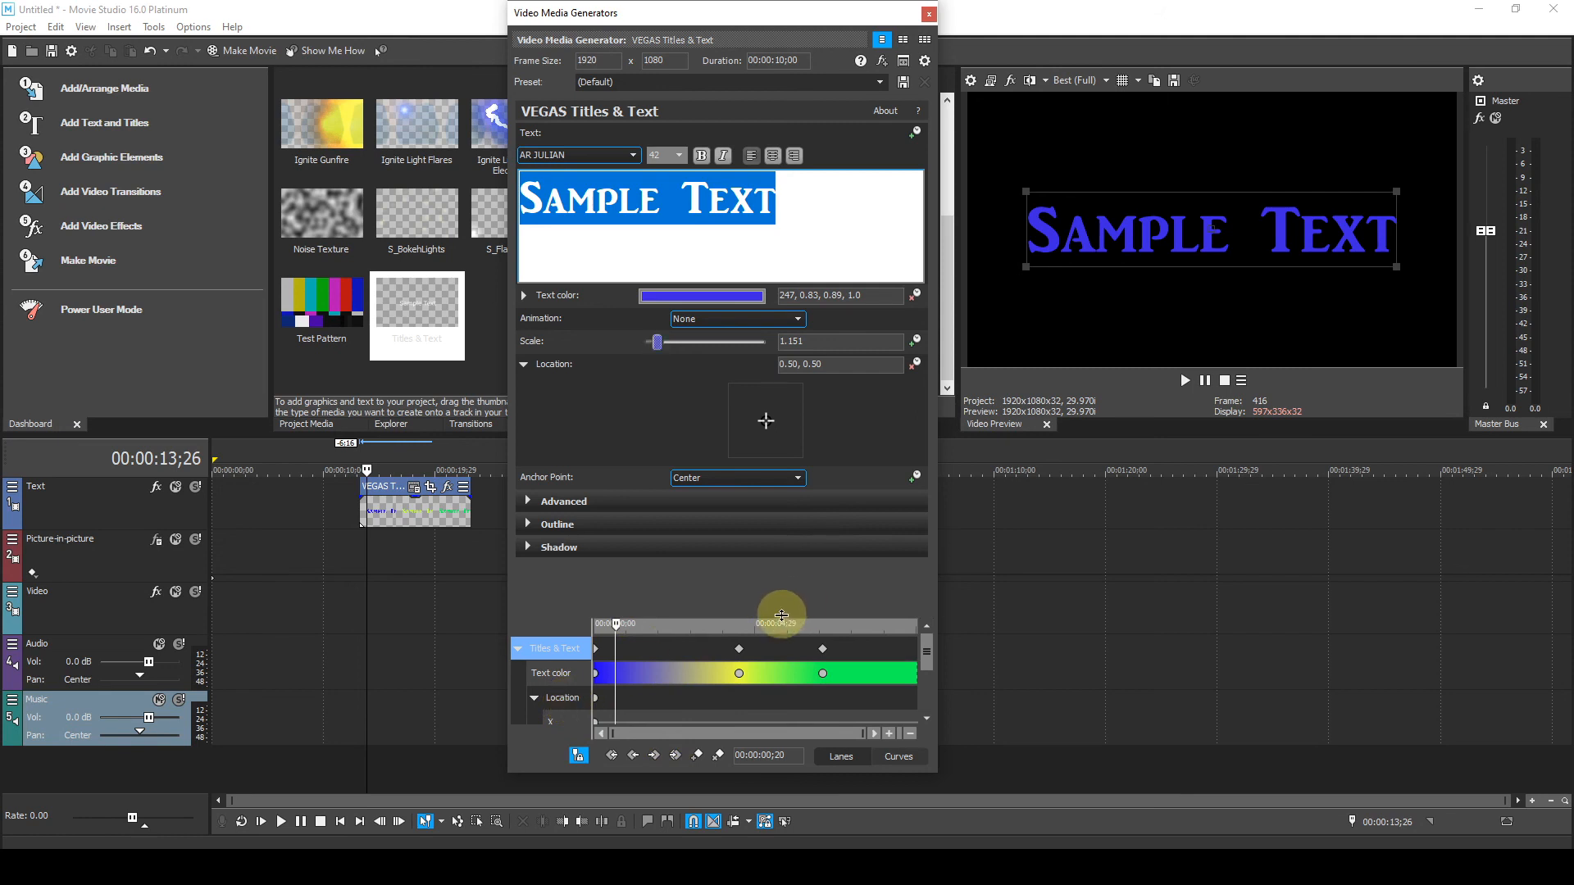
{"action": "left_click_drag", "start_coordinate": [781, 615], "coordinate": [780, 569]}
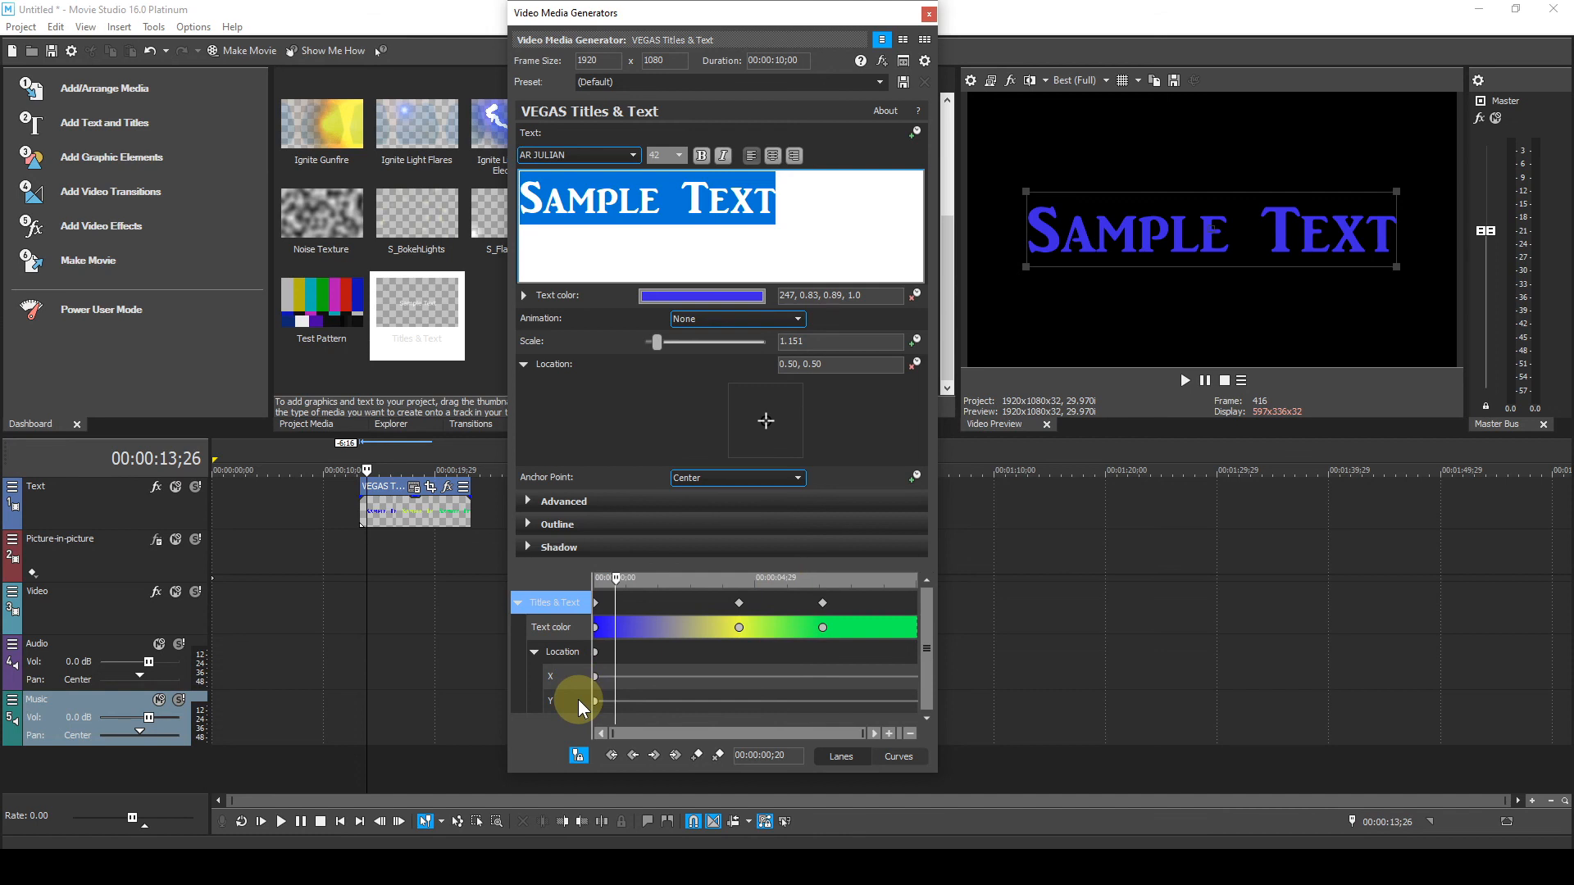
{"action": "left_click", "coordinate": [680, 602]}
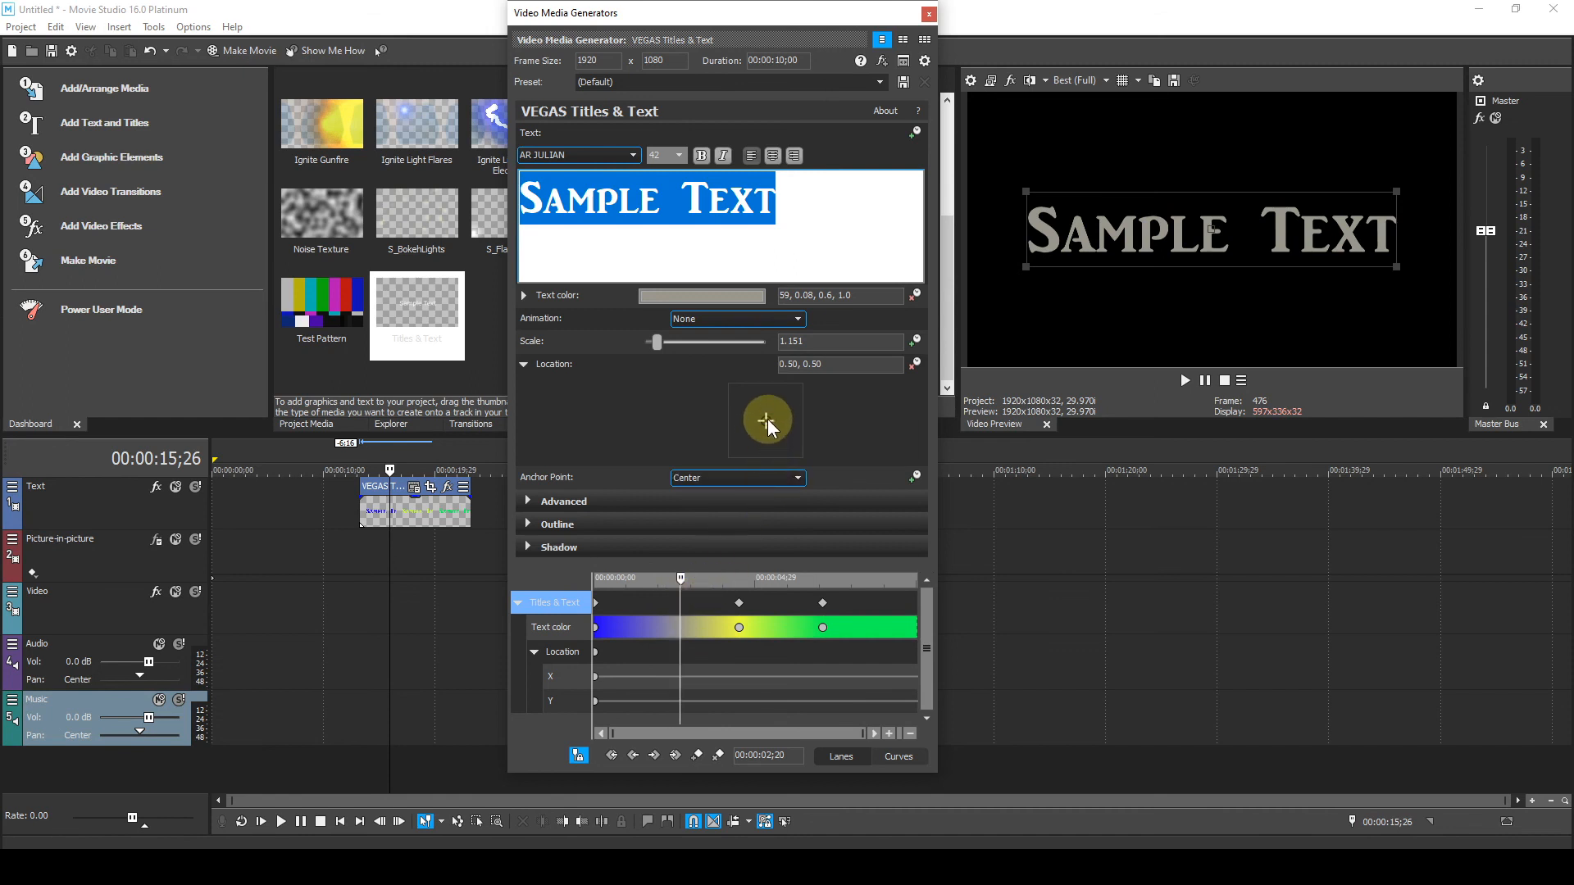
{"action": "left_click_drag", "start_coordinate": [767, 420], "coordinate": [750, 444]}
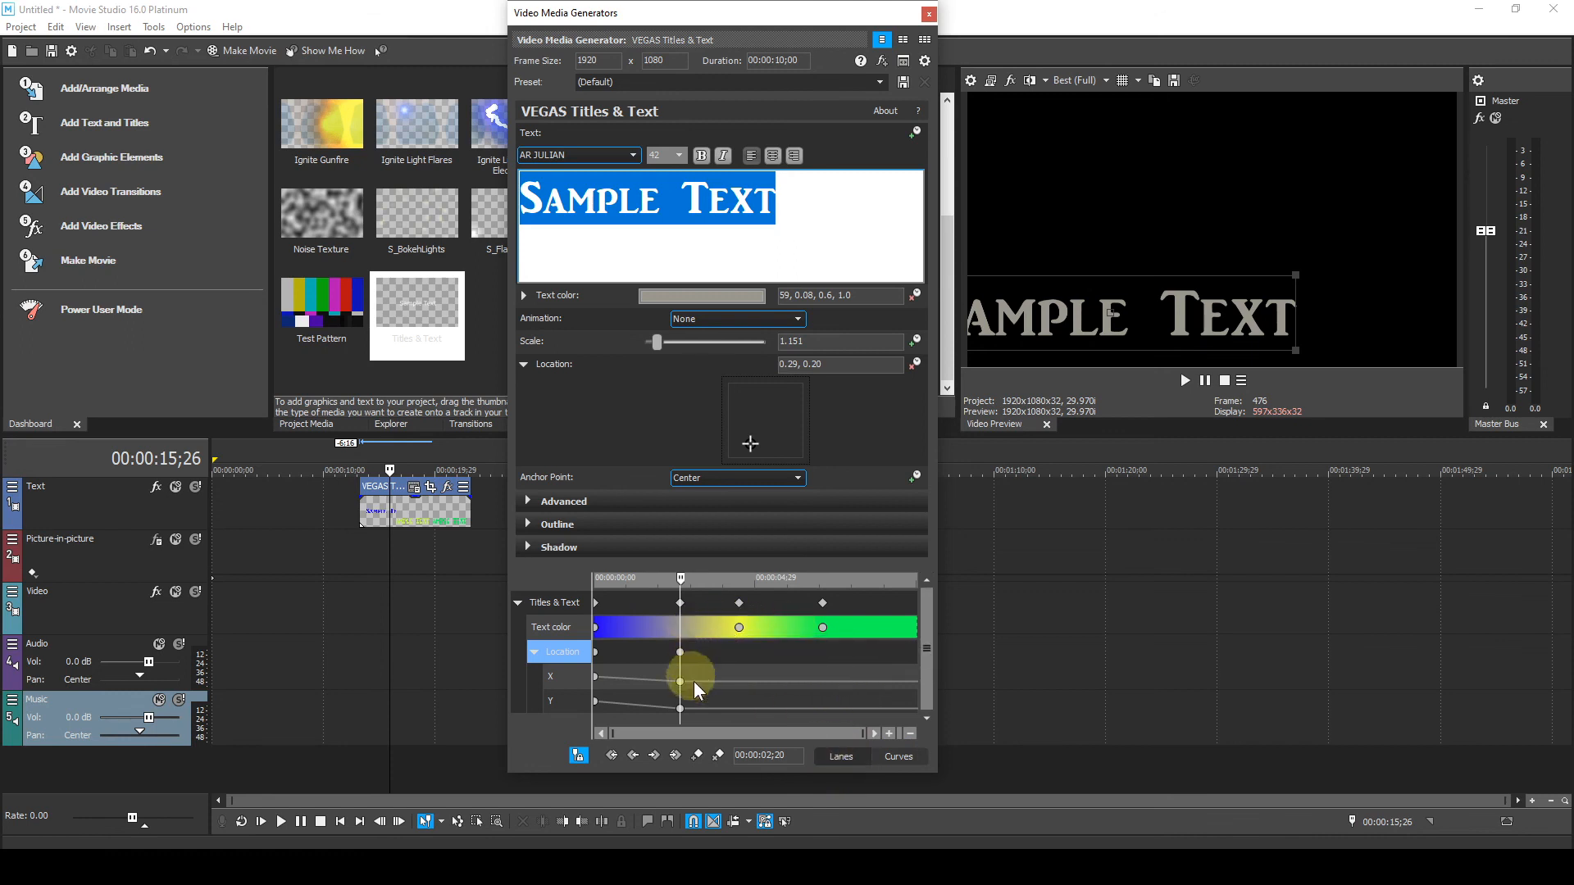
- View the Location keyframes as curves, return to lanes, and move the second Location keyframe and the yellow text color keyframe slightly earlier
{"action": "left_click", "coordinate": [892, 756]}
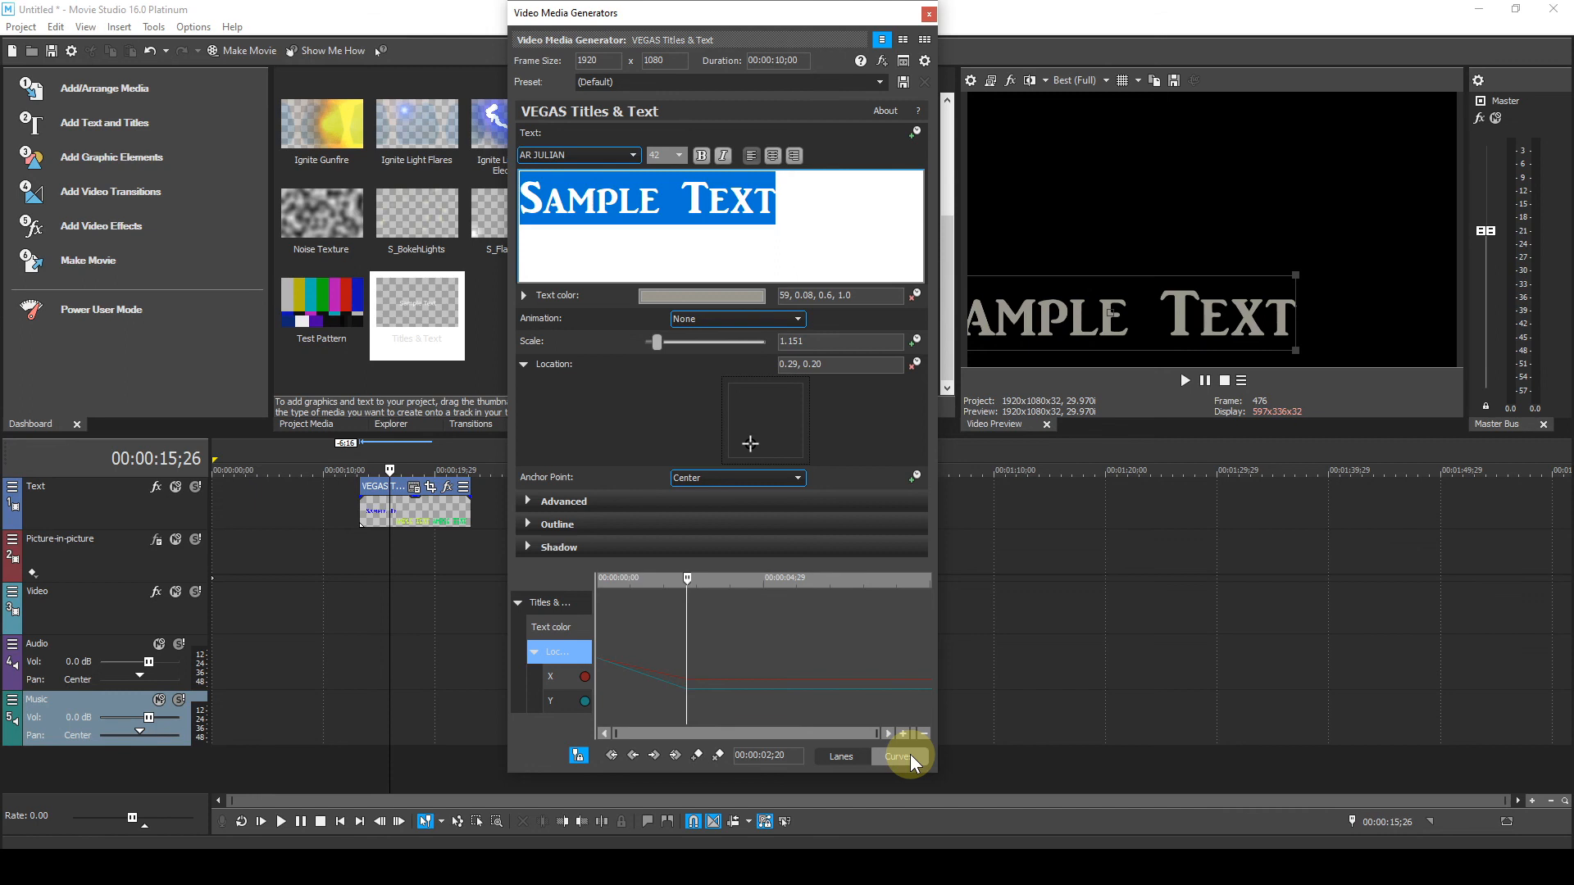
{"action": "left_click", "coordinate": [837, 756]}
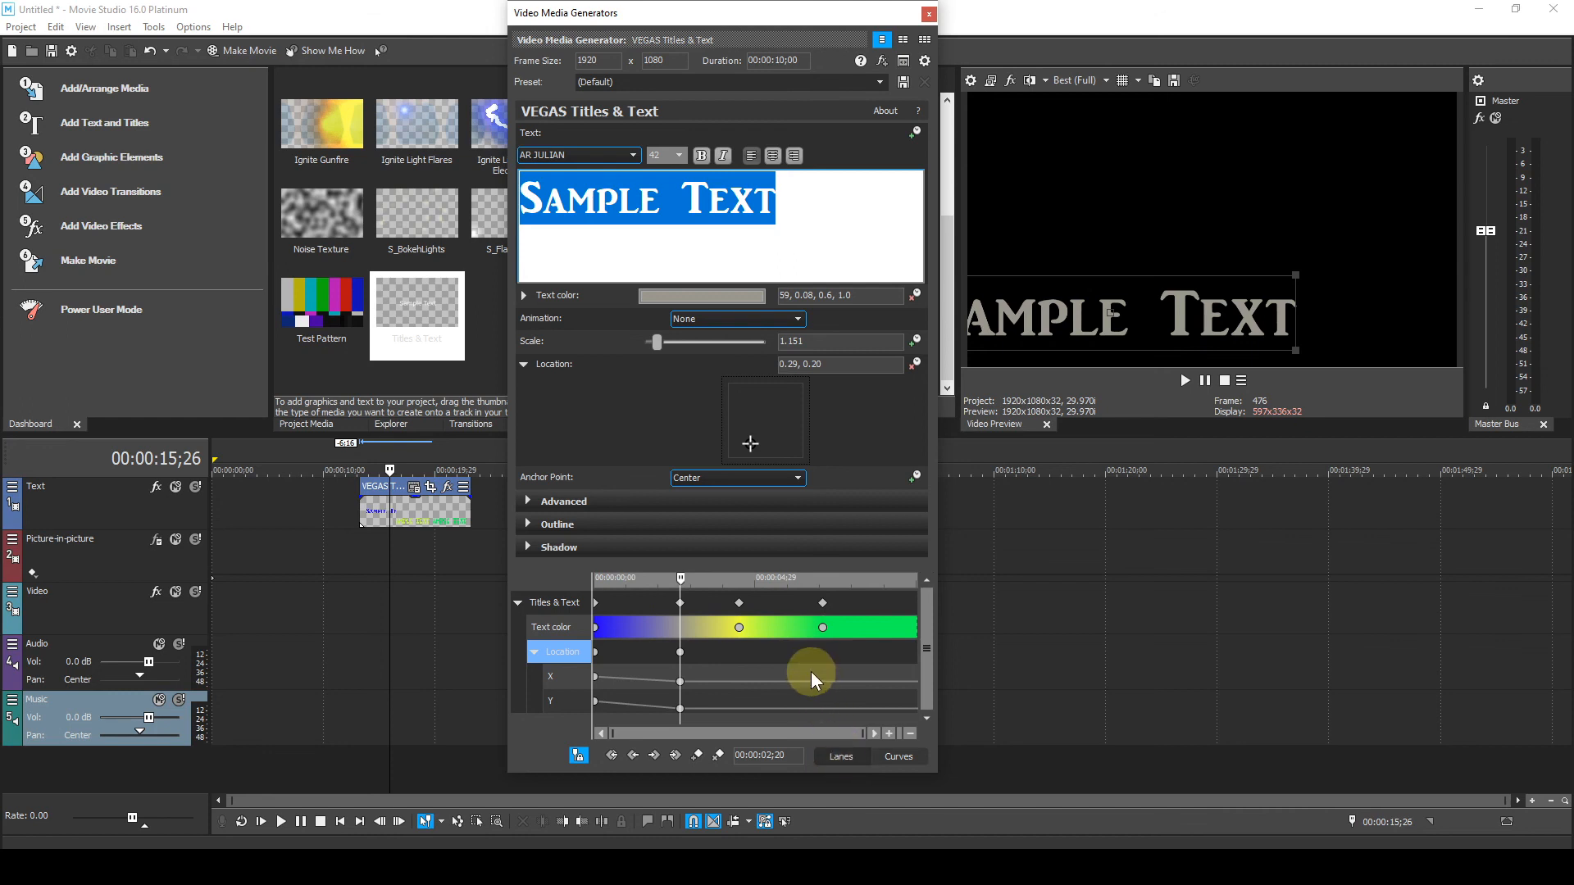
{"action": "left_click", "coordinate": [678, 602]}
{"action": "mouse_move", "coordinate": [679, 603]}
{"action": "left_mouse_down"}
{"action": "mouse_move", "coordinate": [698, 604]}
{"action": "mouse_move", "coordinate": [653, 604]}
{"action": "mouse_move", "coordinate": [772, 604]}
{"action": "mouse_move", "coordinate": [710, 602]}
{"action": "left_mouse_up"}
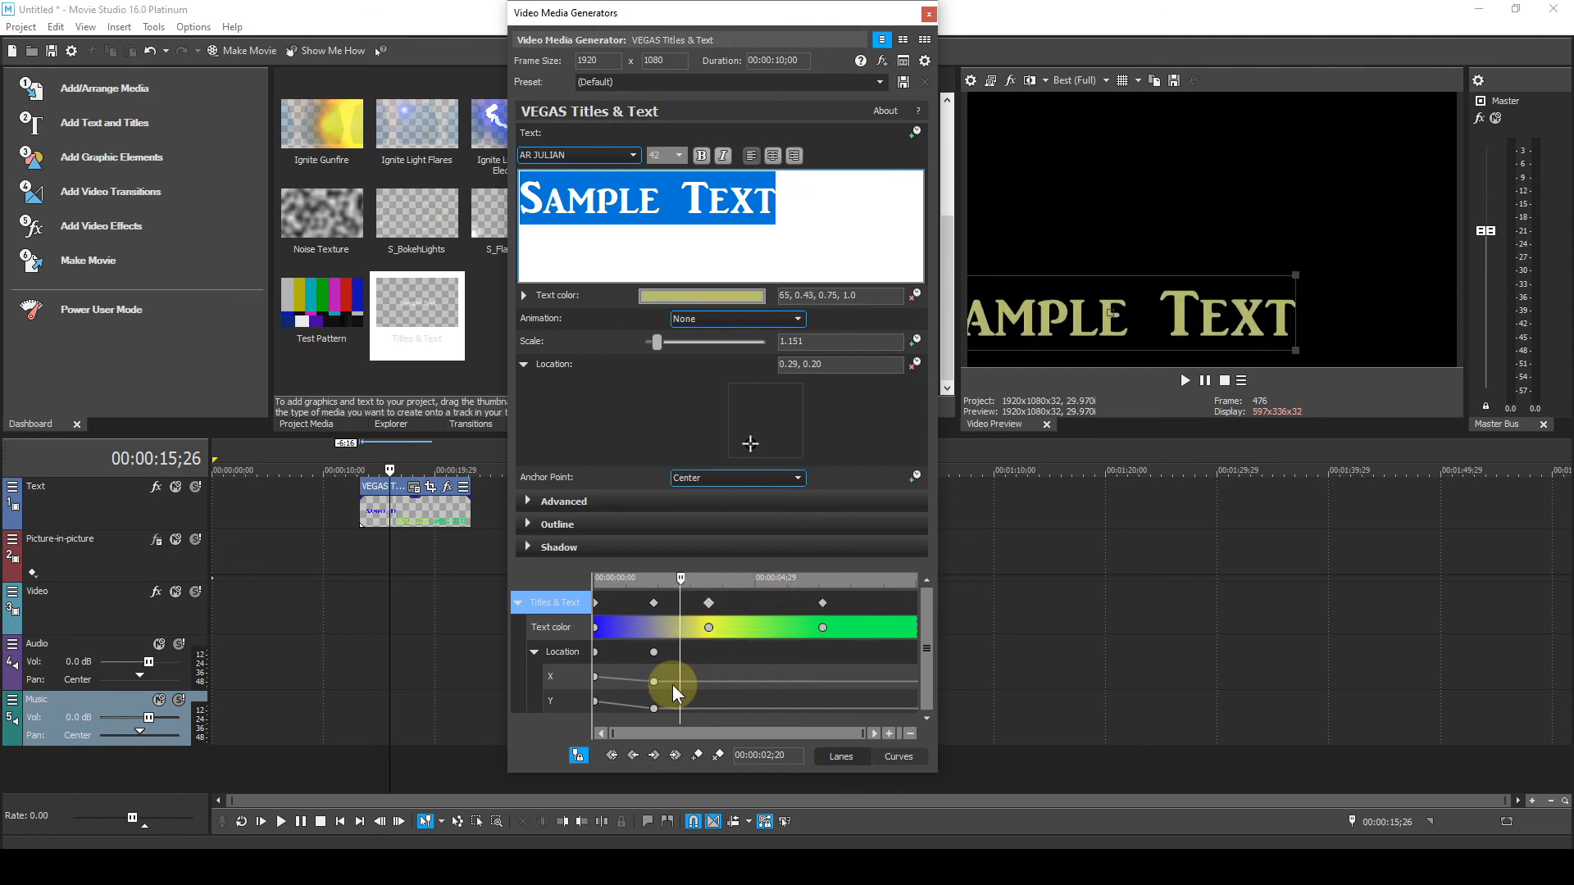